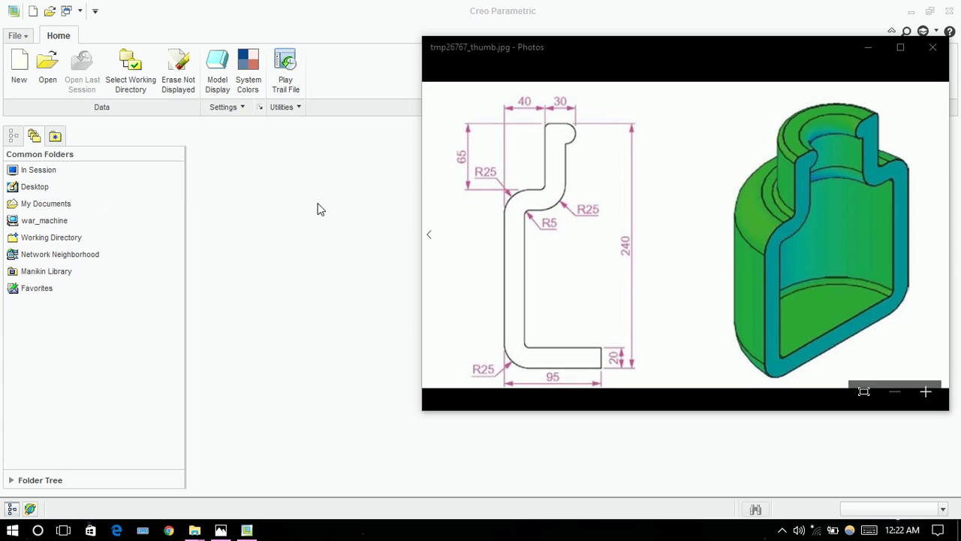
Step: Minimize the Photos window showing tmp26767_thumb.jpg to uncover the Creo Parametric home screen
click(869, 47)
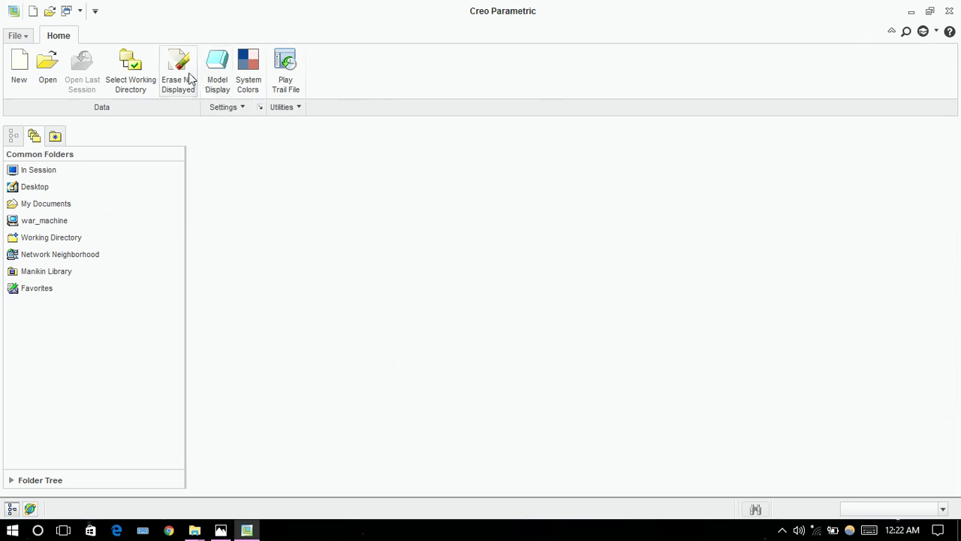
click(130, 66)
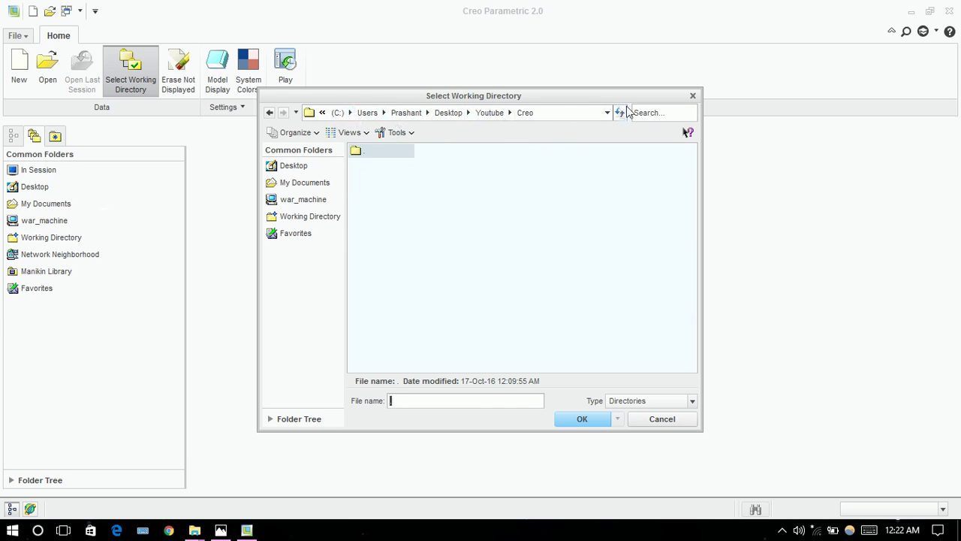
click(692, 95)
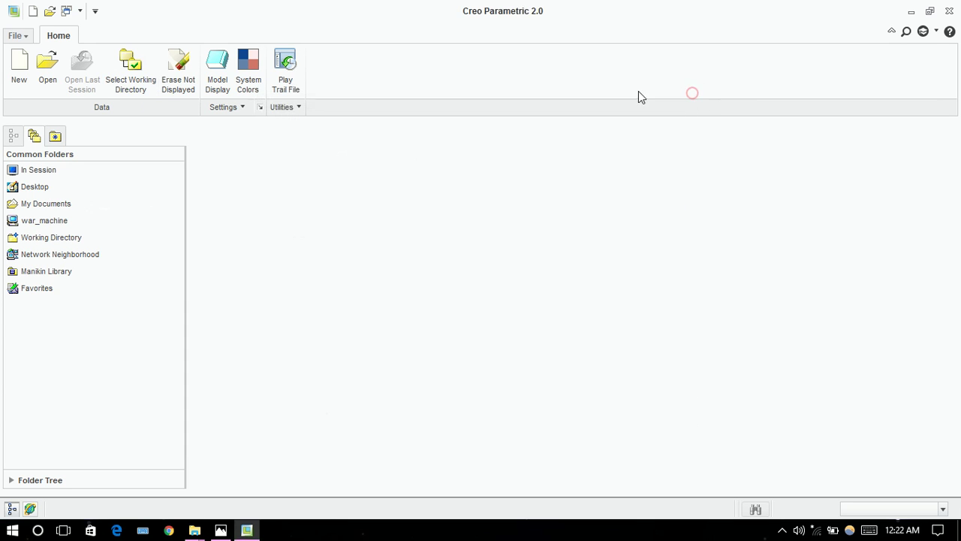
Step: Create solid part P2 from the mmns_part_solid template rather than the default one
click(20, 75)
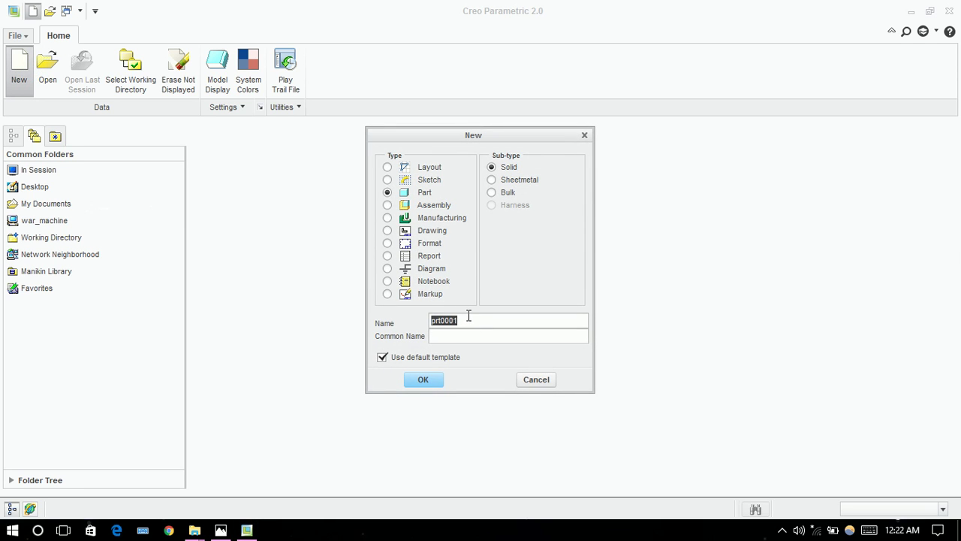
text(P2)
click(434, 383)
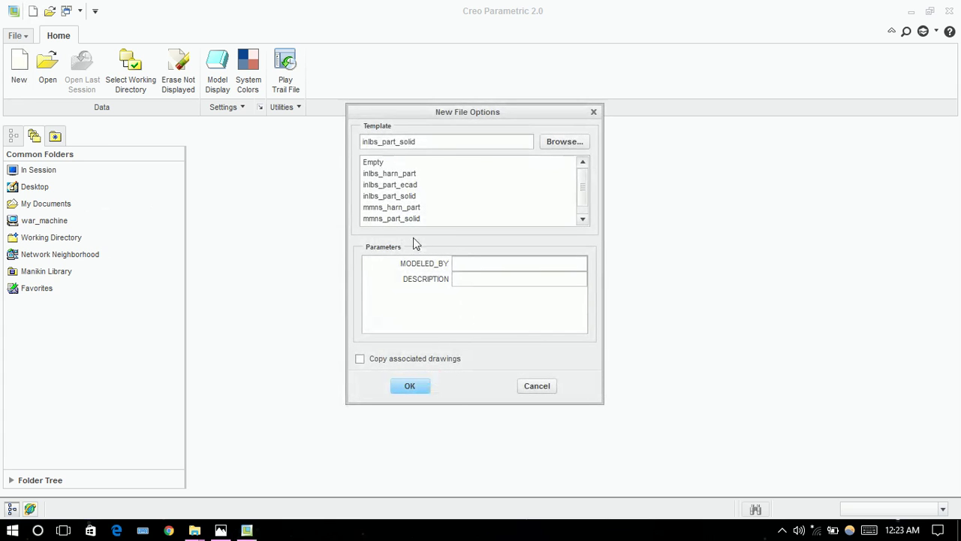
click(385, 218)
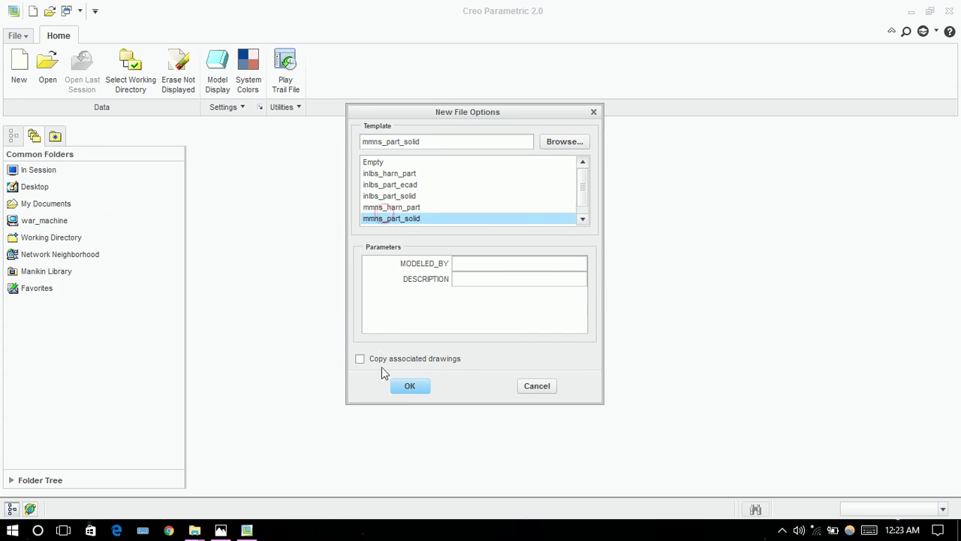
click(399, 388)
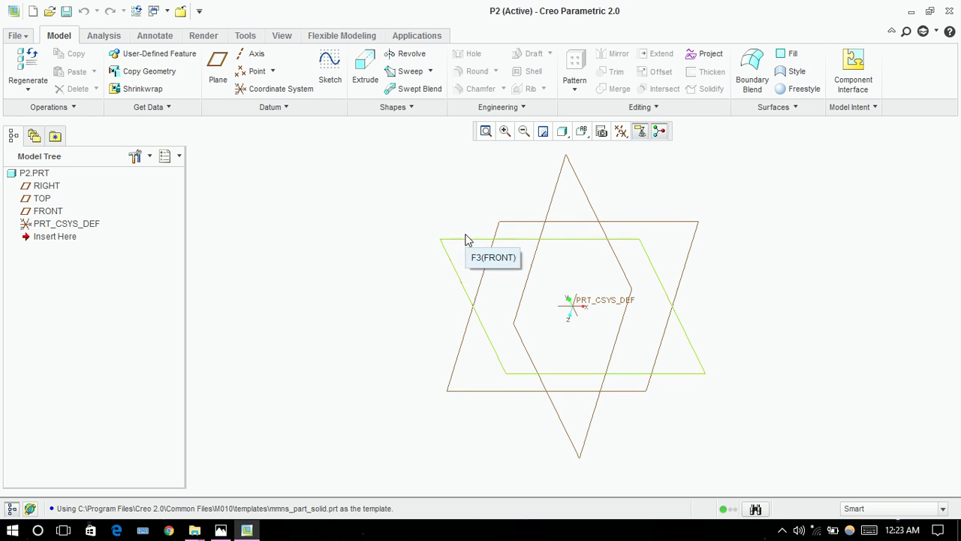
Step: Check the bottle reference drawing, then select the FRONT datum plane in Creo
click(221, 530)
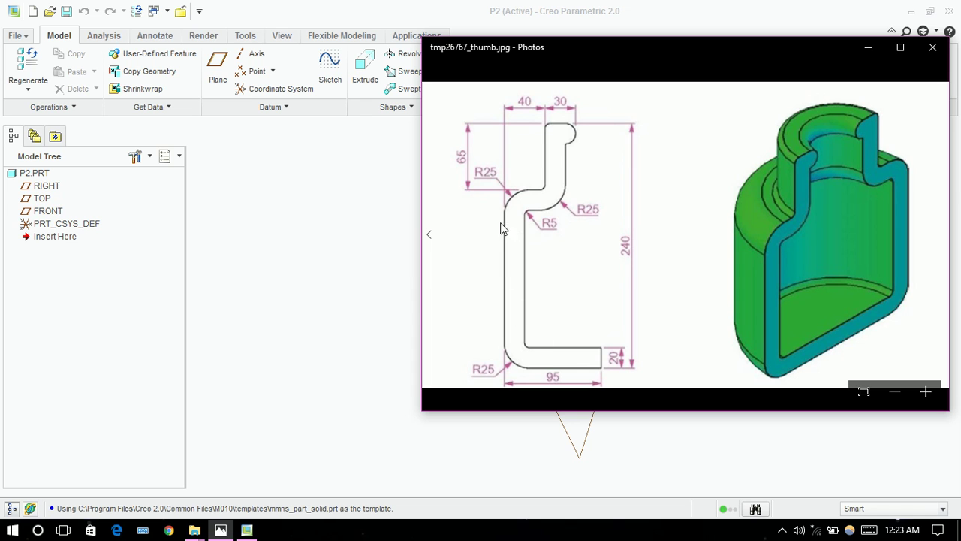
click(277, 286)
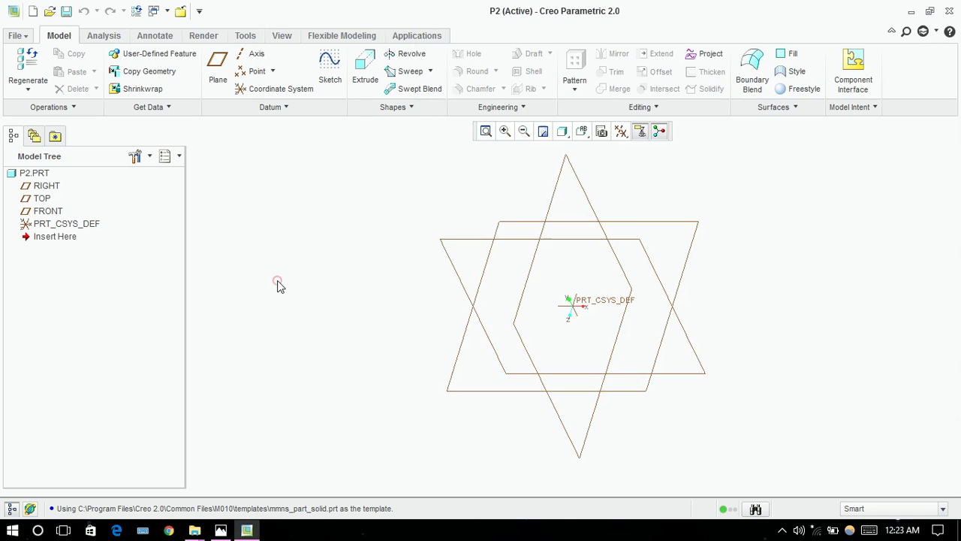
click(461, 239)
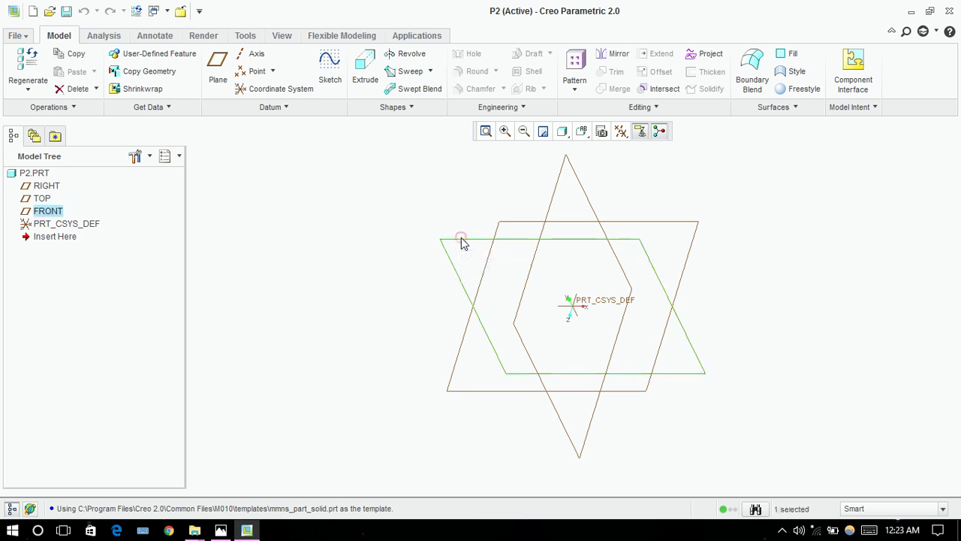
Step: Start Sketch 1 on the FRONT plane and orient it flat to the screen
click(333, 68)
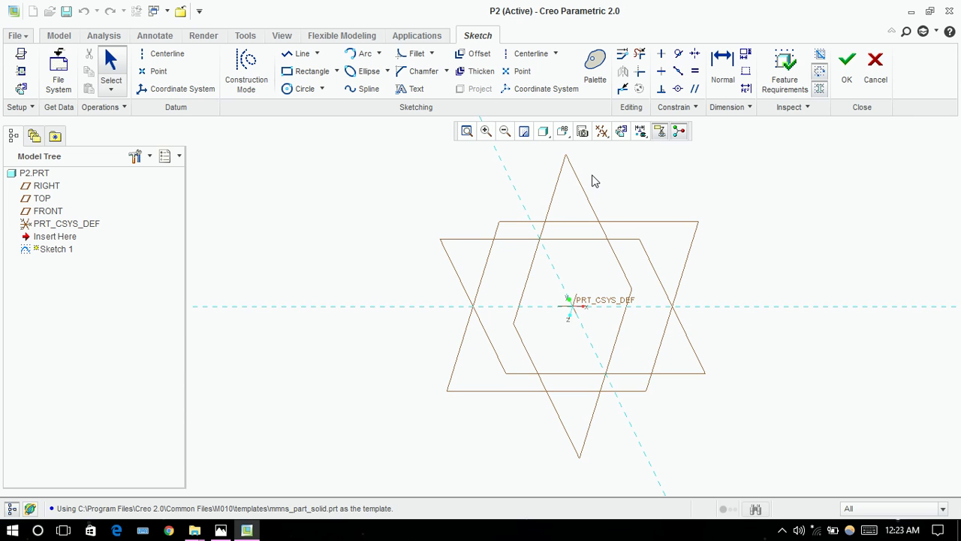
click(628, 140)
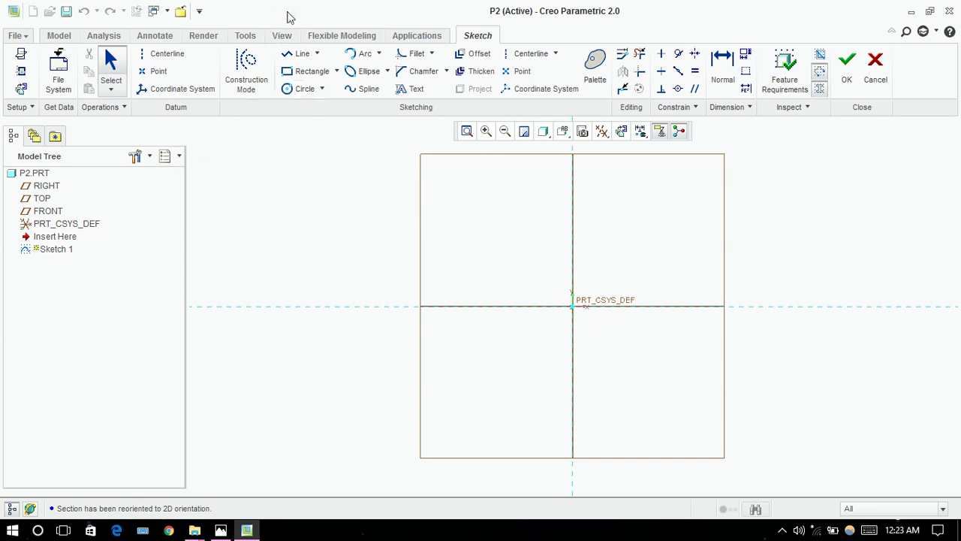
Step: Draw a horizontal base line leftward from the sketch origin and set its length to 95
click(302, 56)
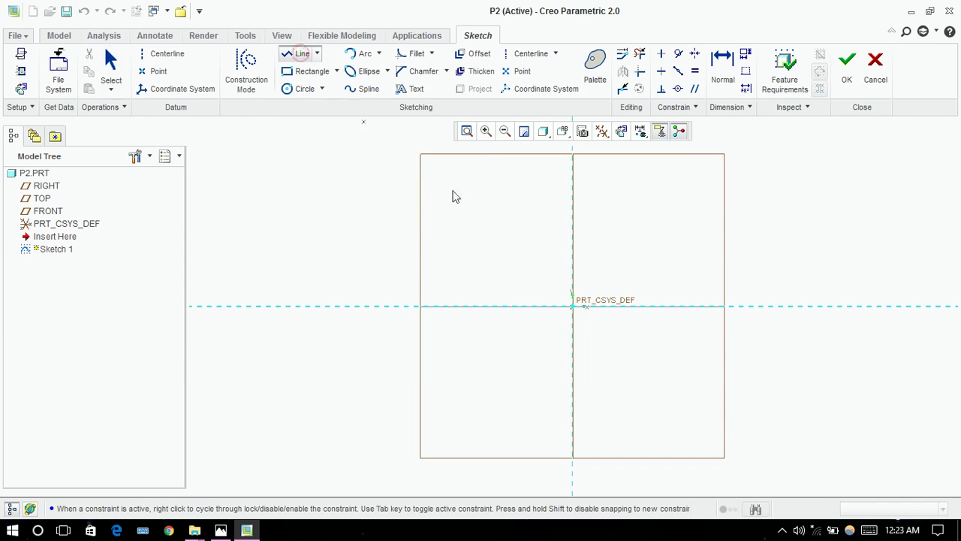
click(572, 307)
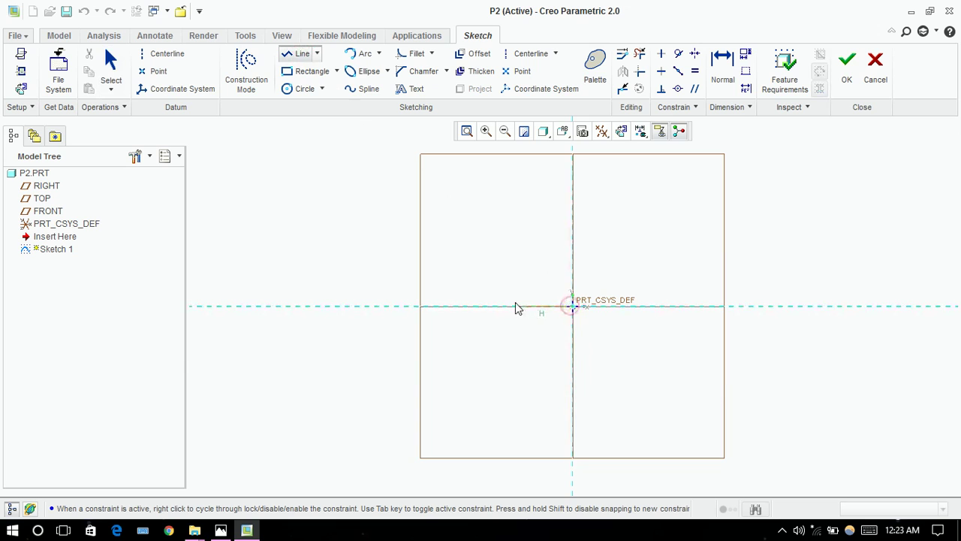
click(516, 305)
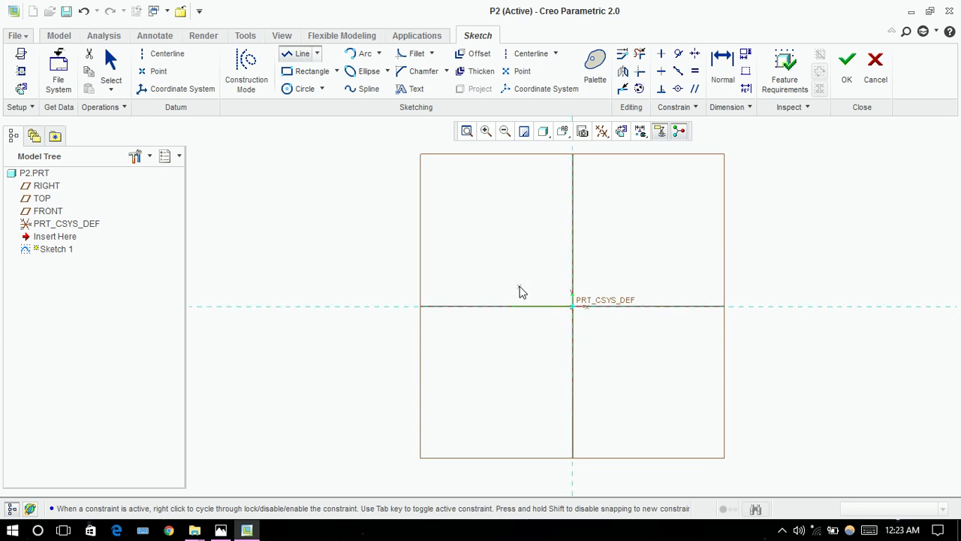
middle_click(521, 290)
double_click(549, 312)
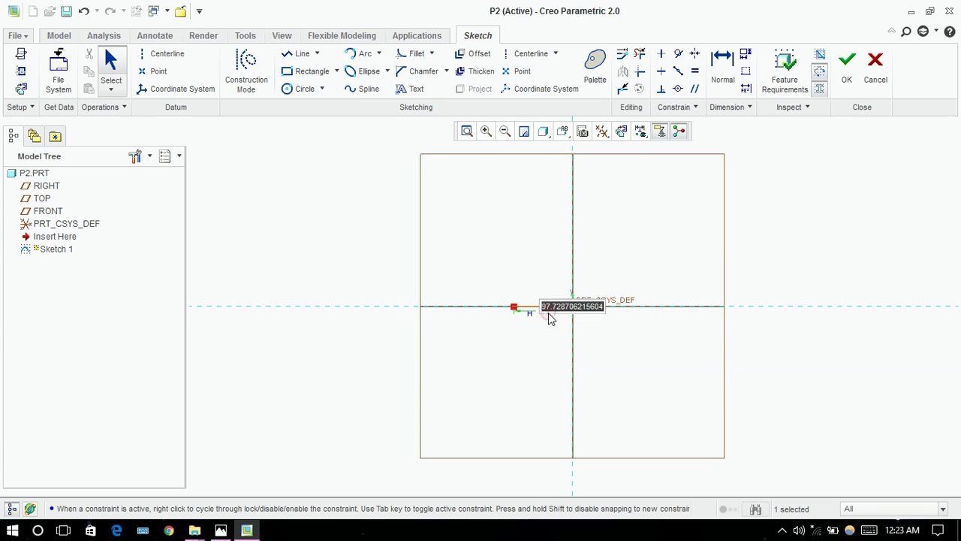
text(95)
key(Return)
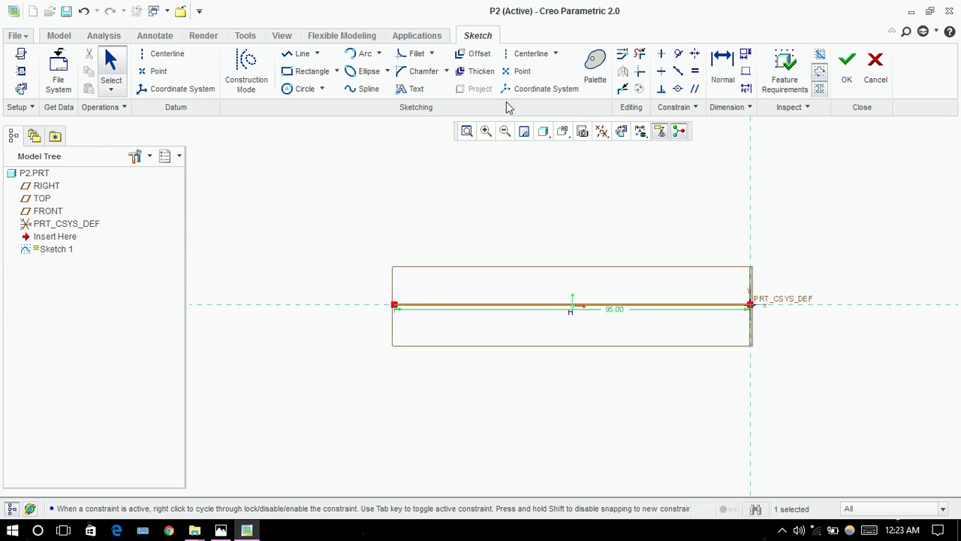
Step: Zoom out on the sketch and bring up the bottle reference drawing in Photos
click(504, 135)
click(503, 135)
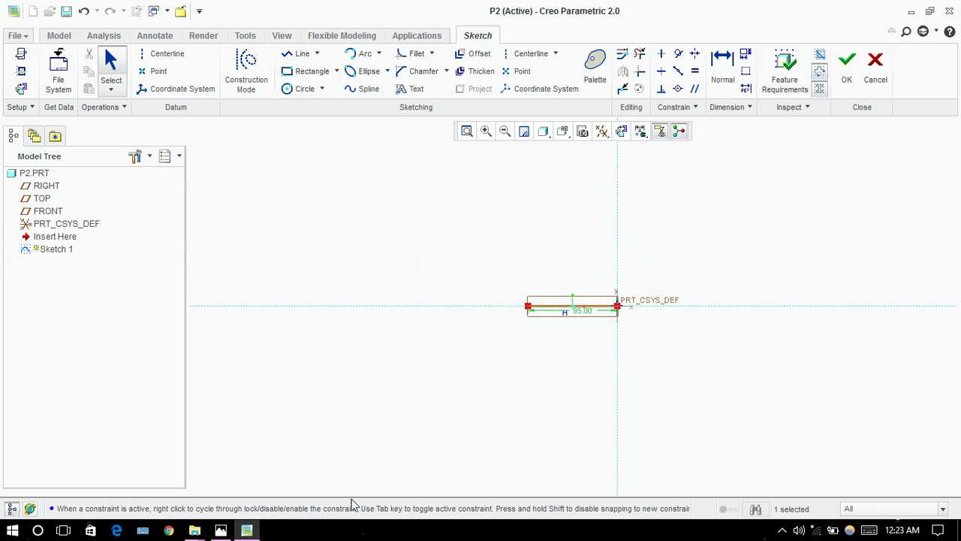
click(221, 530)
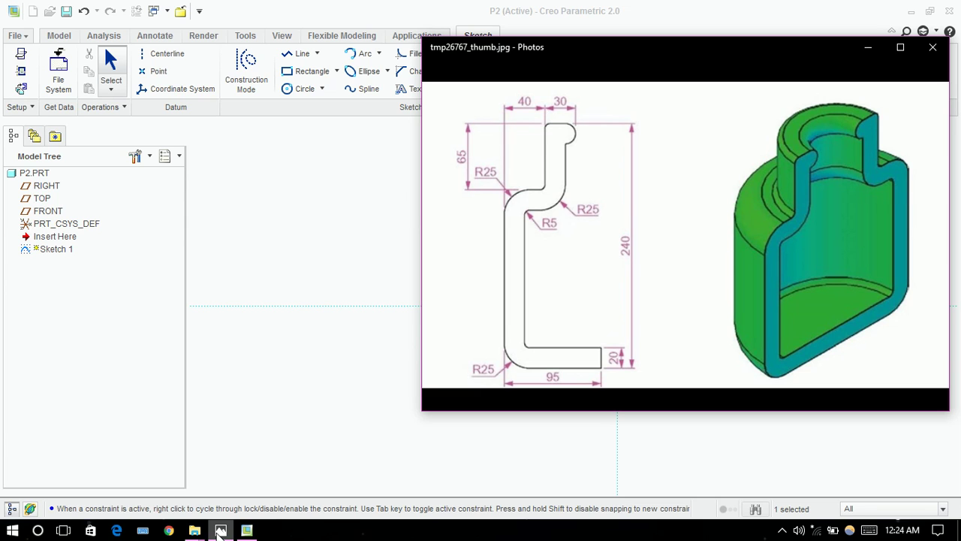
Step: Back in the sketch, draw a vertical line upward from the base line's left end
click(220, 530)
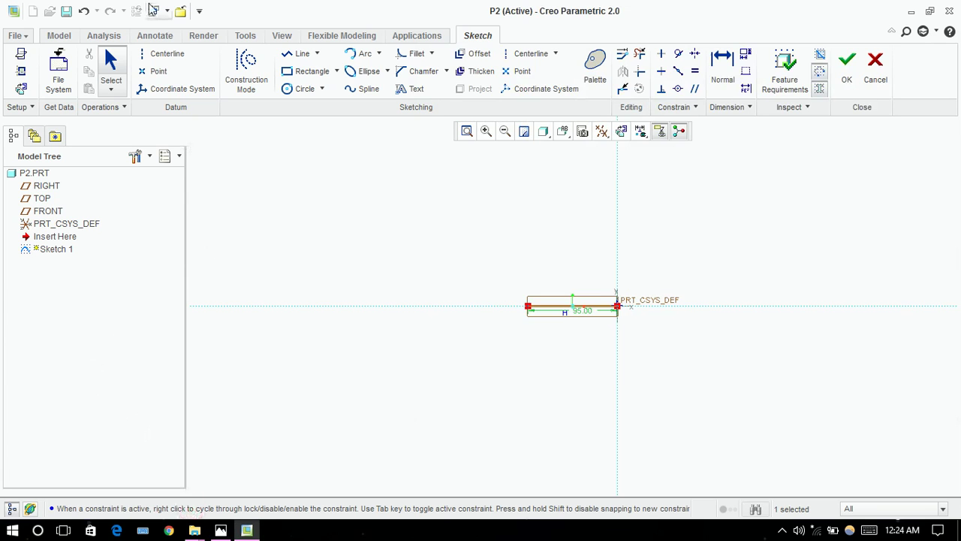
click(300, 53)
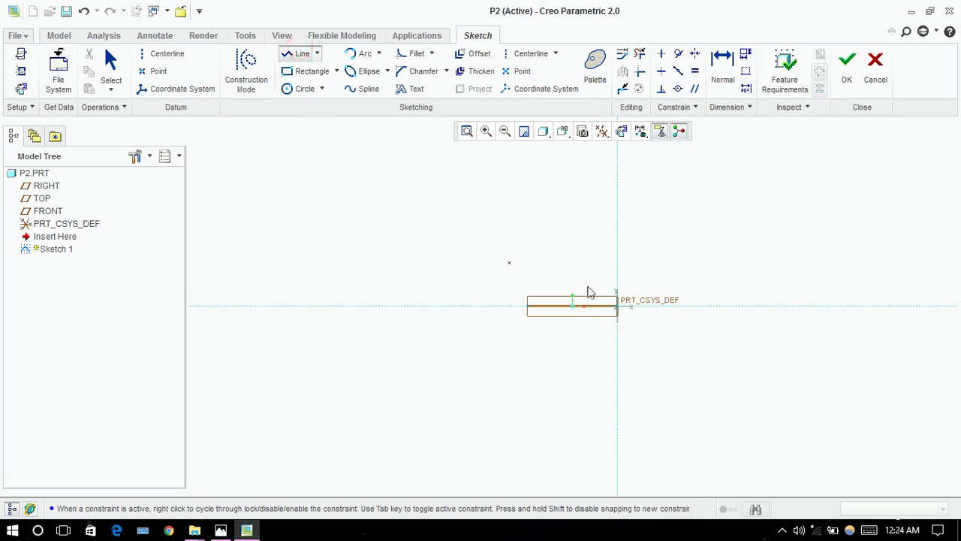
click(528, 306)
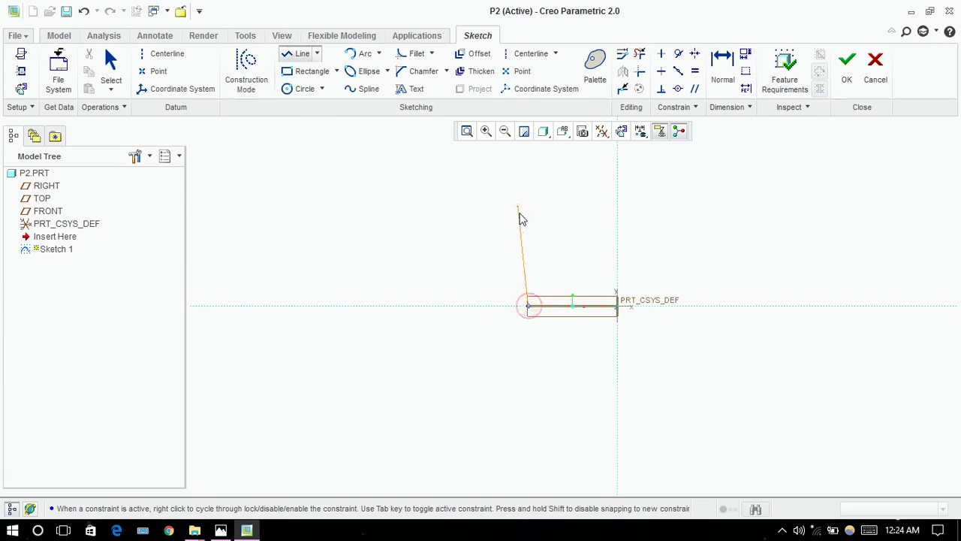
click(528, 224)
middle_click(491, 240)
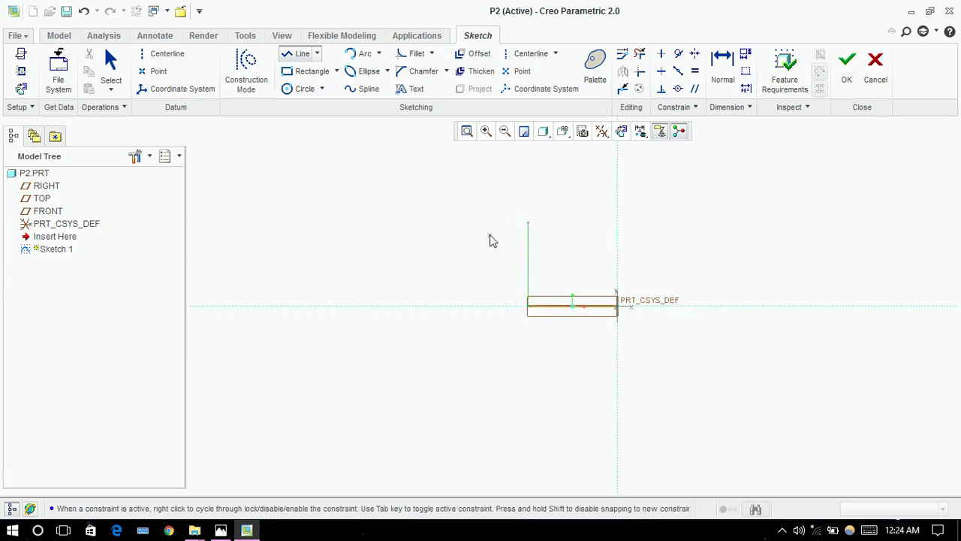
middle_click(491, 240)
Step: Set the vertical line's length to 175, correcting an initial 75, then recheck the reference drawing
double_click(515, 276)
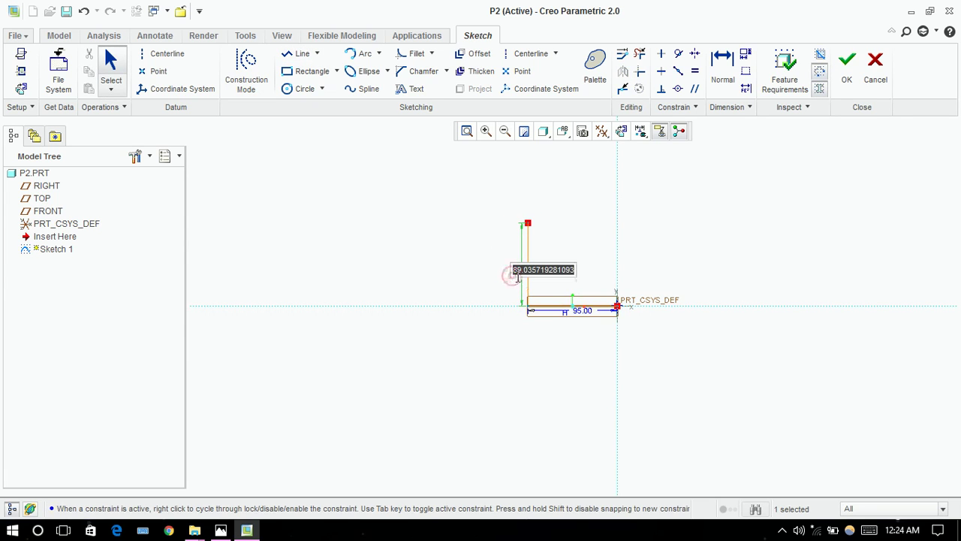
text(75)
key(Return)
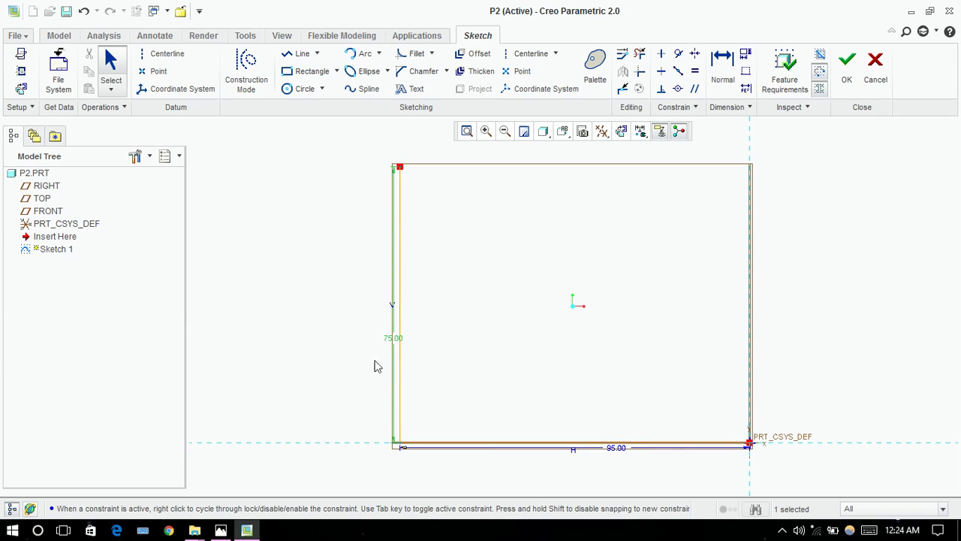
double_click(389, 342)
text(175)
key(Return)
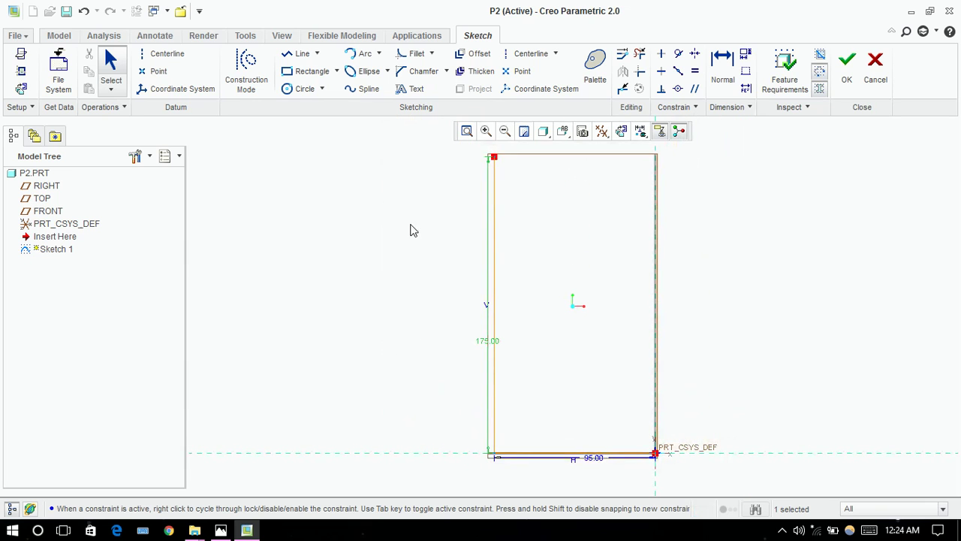
click(504, 132)
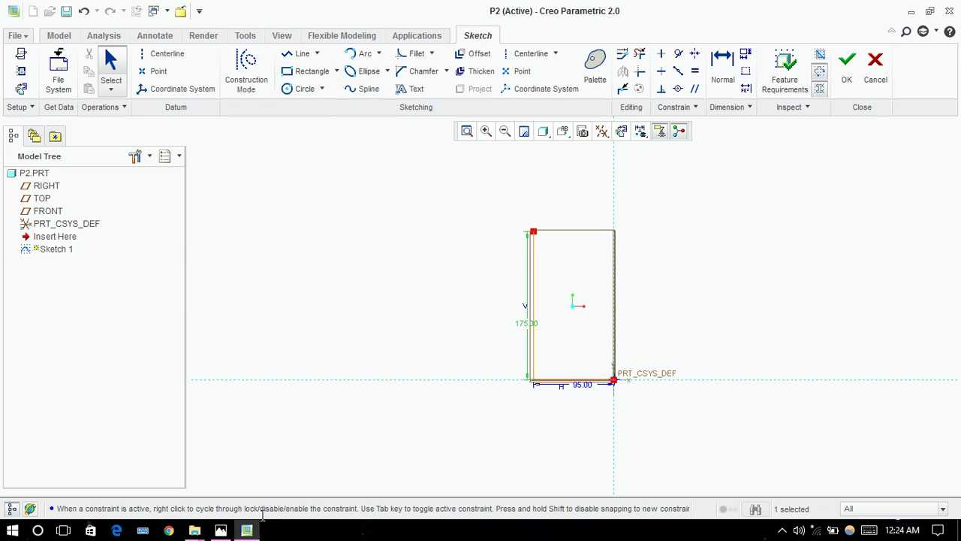
click(229, 532)
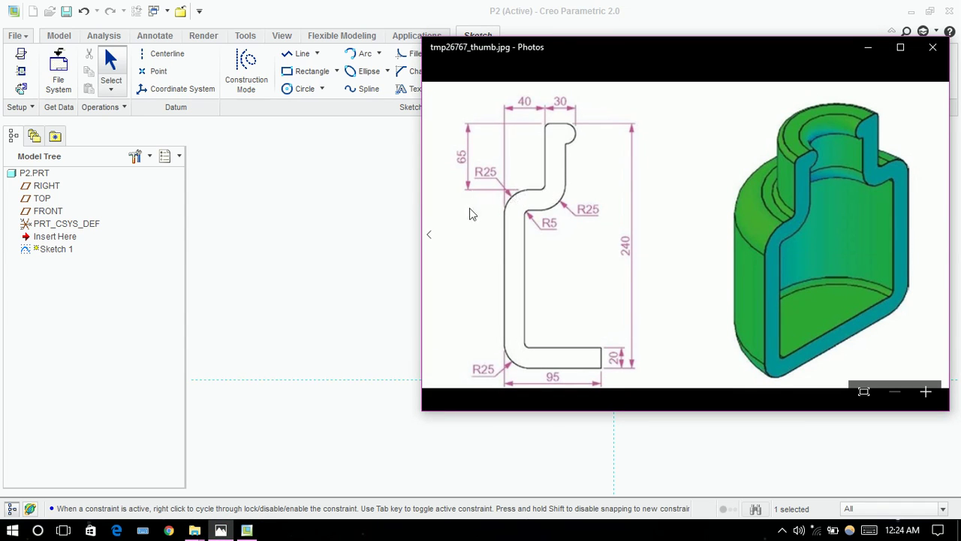
Step: Draw a horizontal top line from the vertical line's top end and set it to 40
click(318, 272)
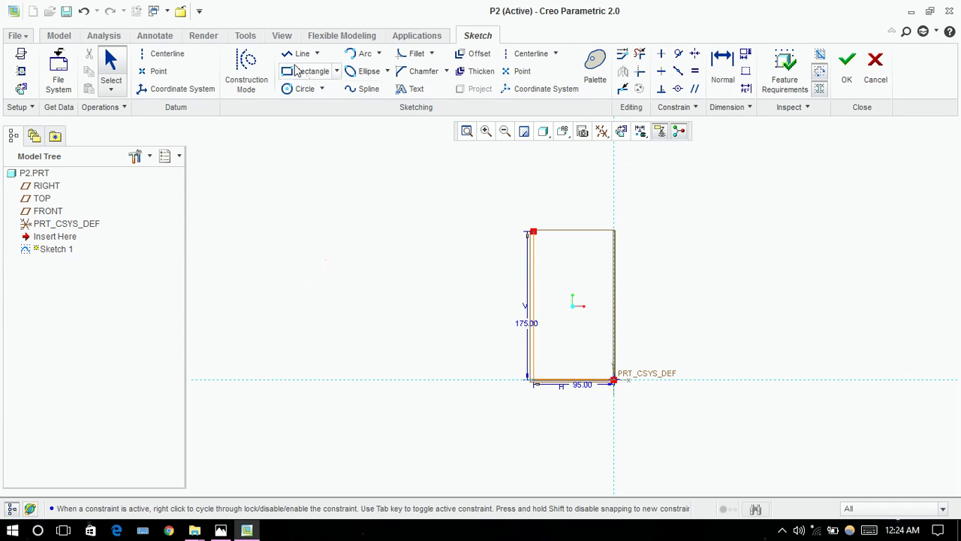
click(298, 53)
click(532, 233)
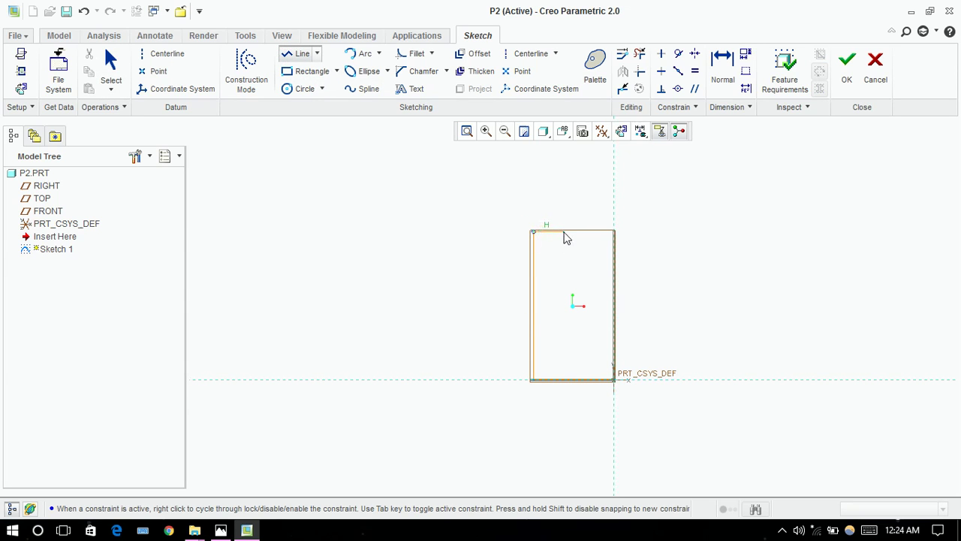
click(566, 235)
middle_click(566, 202)
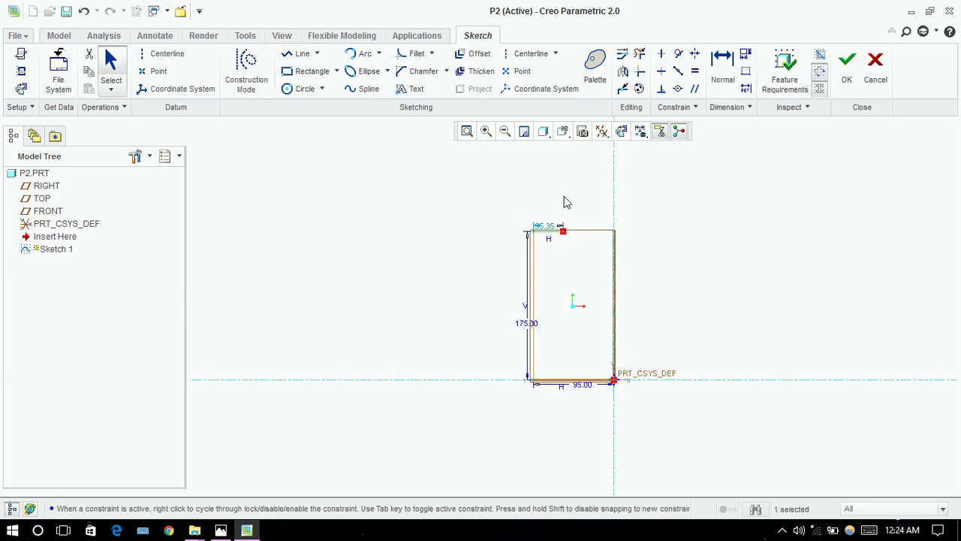
double_click(547, 227)
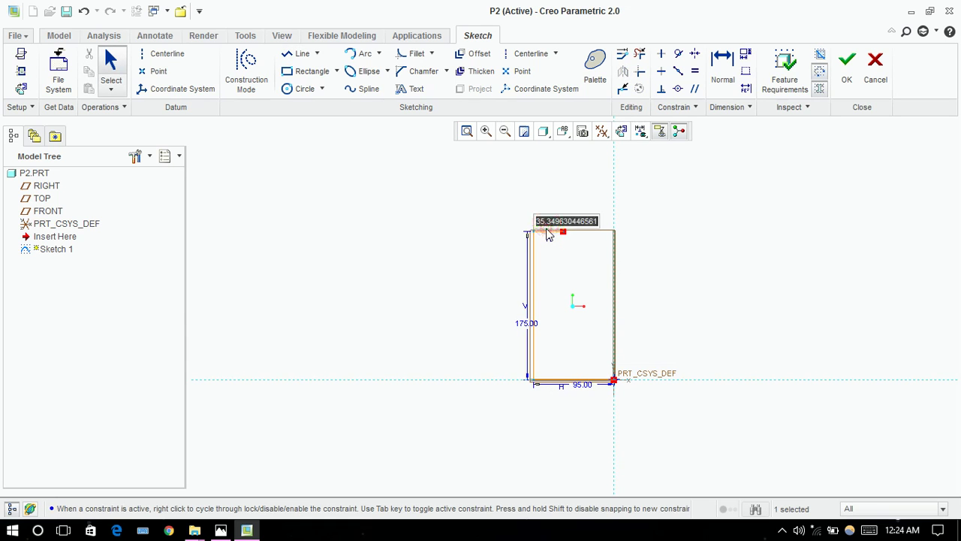
text(40)
key(Return)
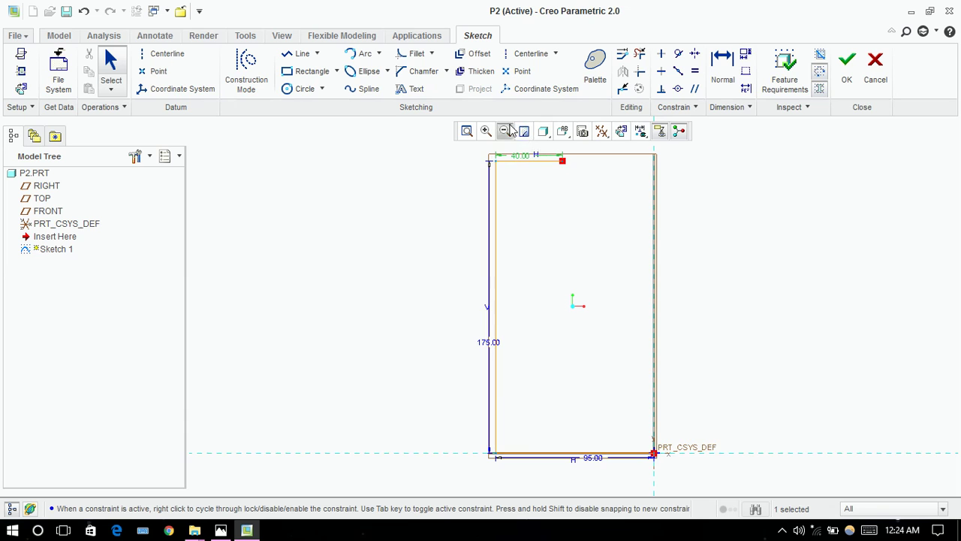
click(506, 131)
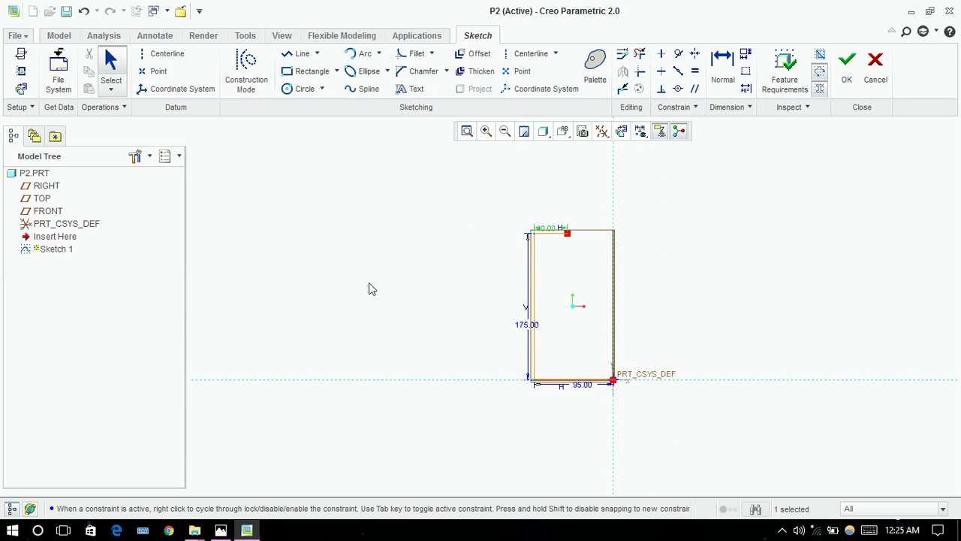
Step: Draw a vertical neck line rising from the top edge and set its height to 65
click(221, 530)
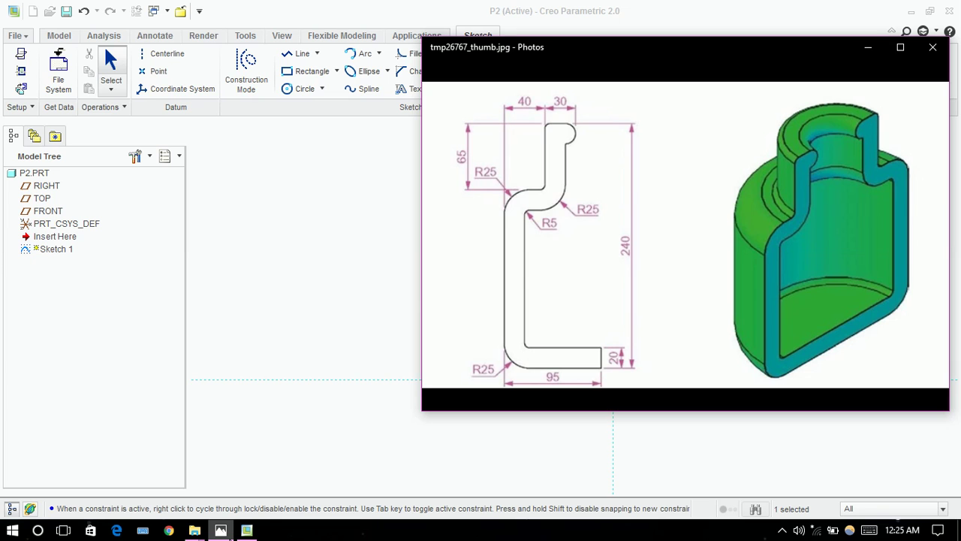
click(221, 531)
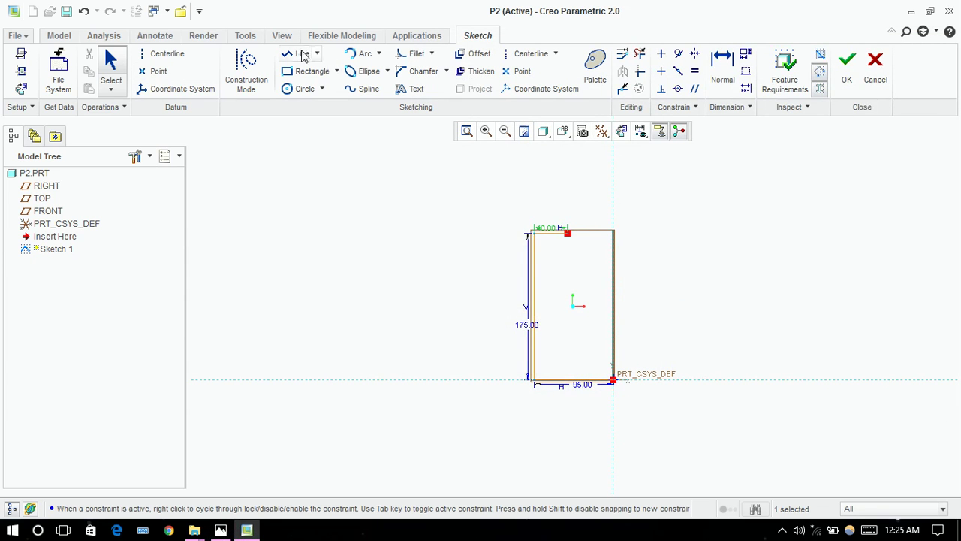
click(303, 56)
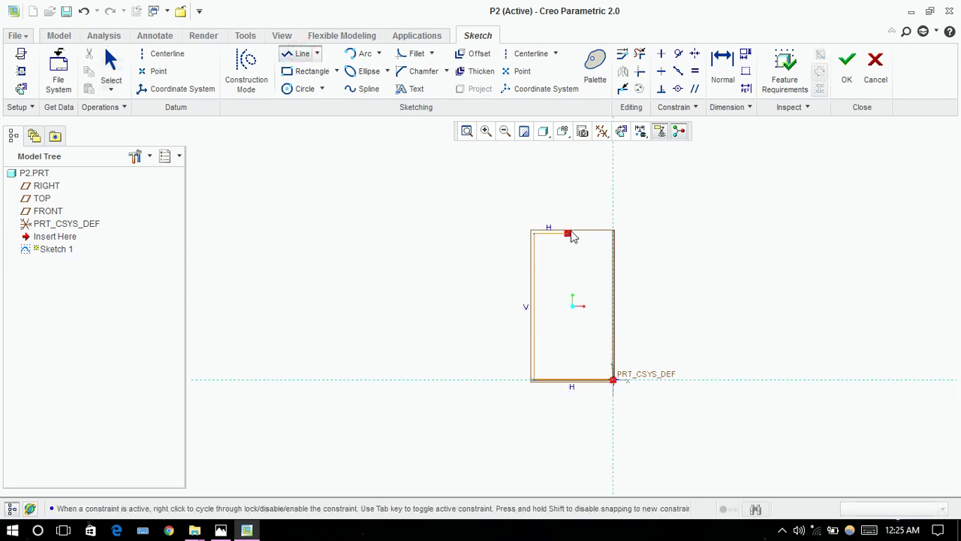
click(570, 233)
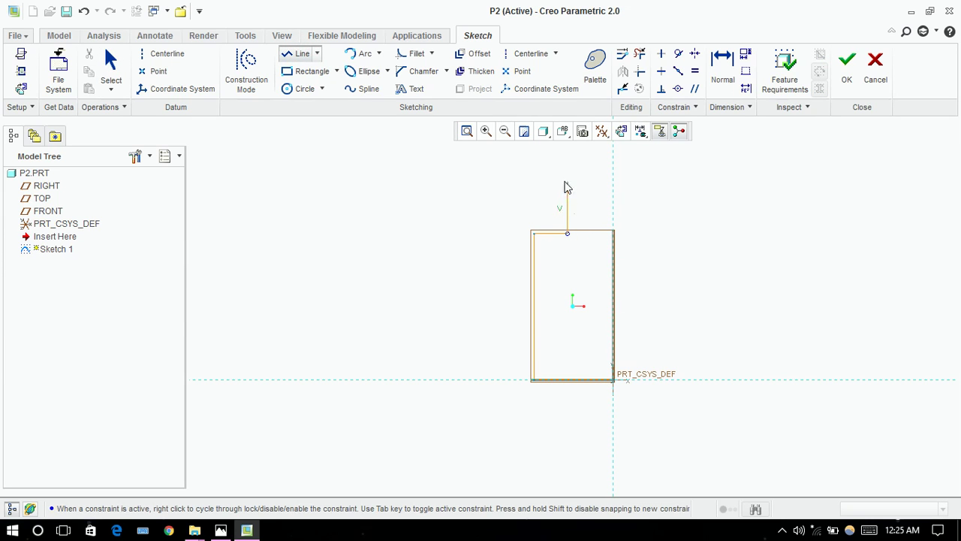
click(566, 183)
middle_click(567, 183)
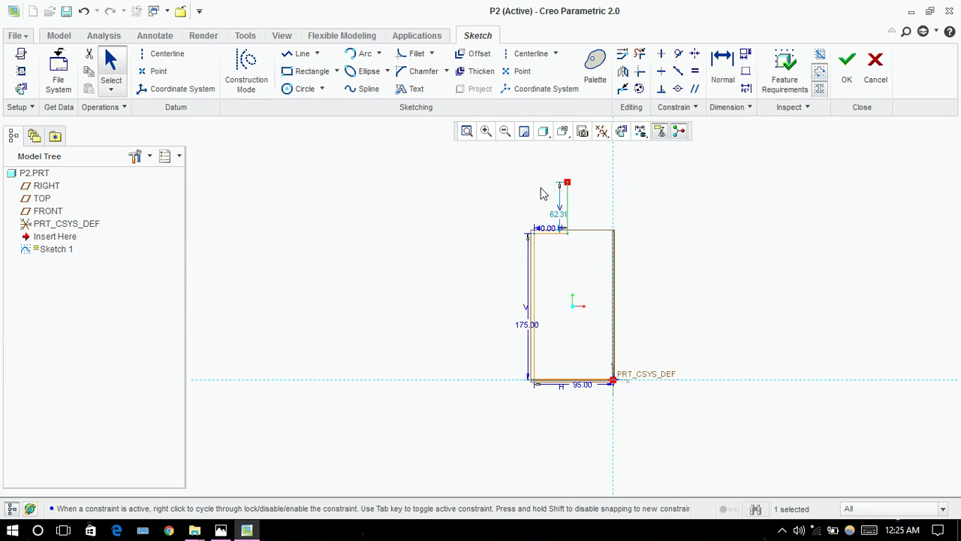
double_click(557, 213)
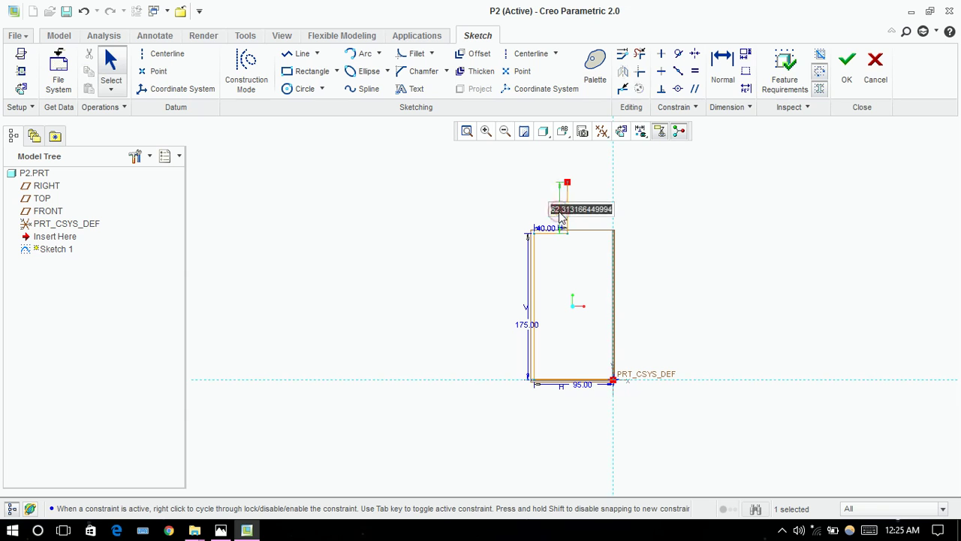
text(65)
key(Return)
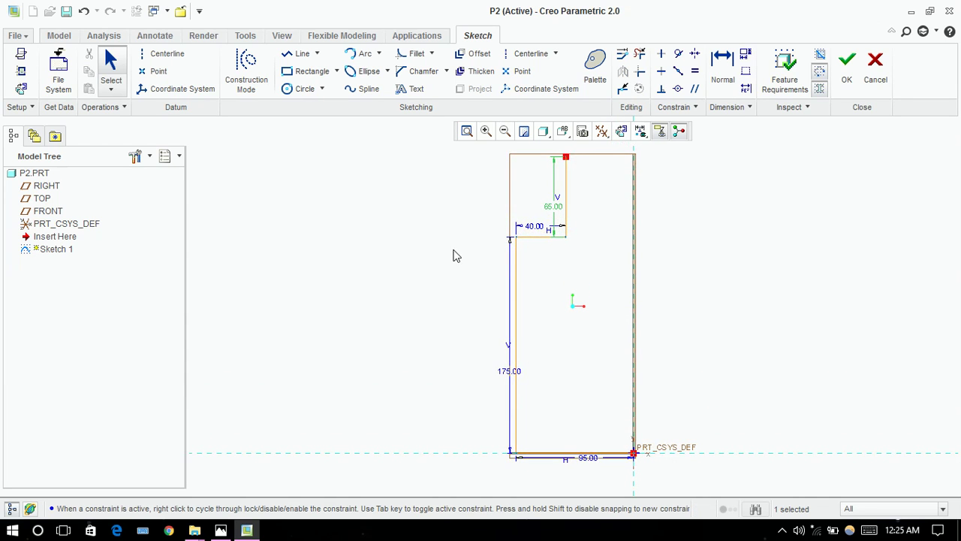
click(503, 131)
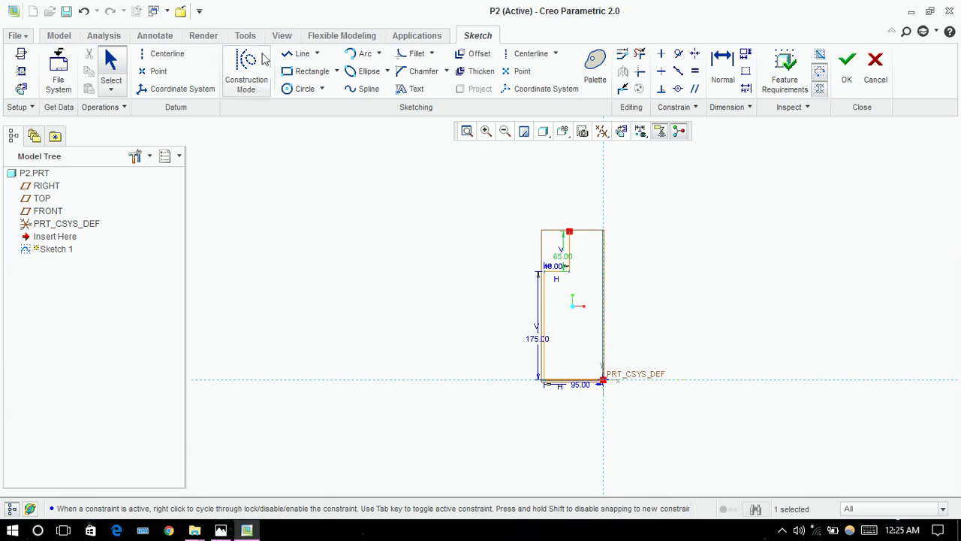
Step: Zoom in closely on the neck's top corner to pick it accurately
click(300, 53)
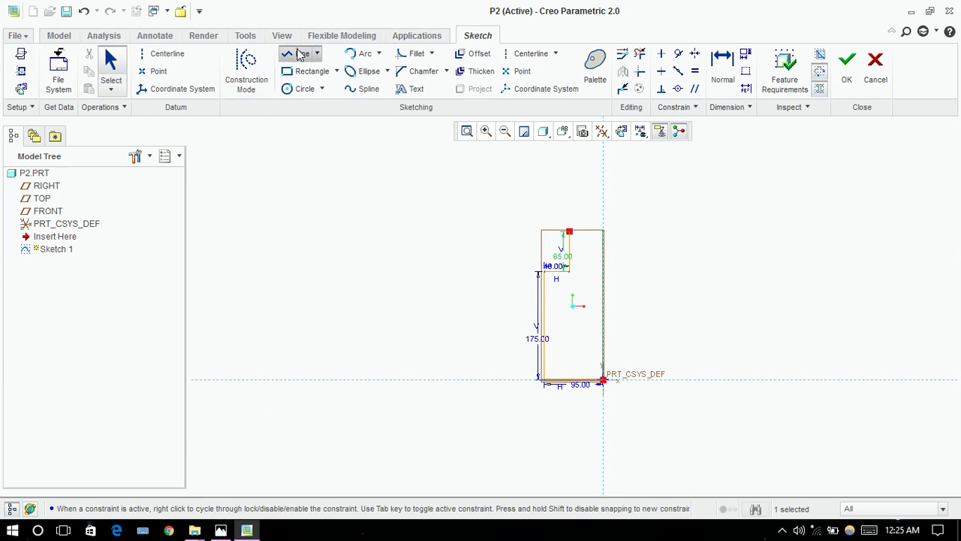
click(574, 234)
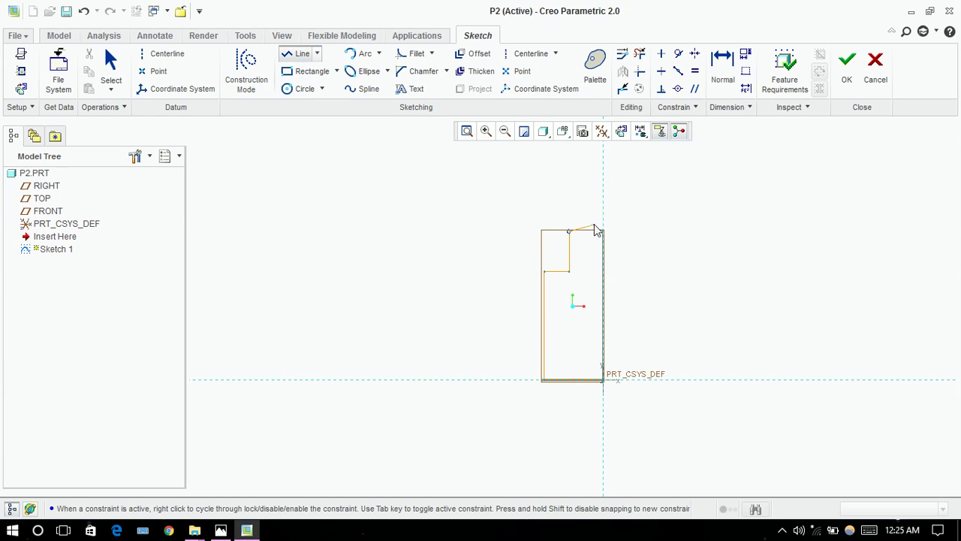
click(485, 131)
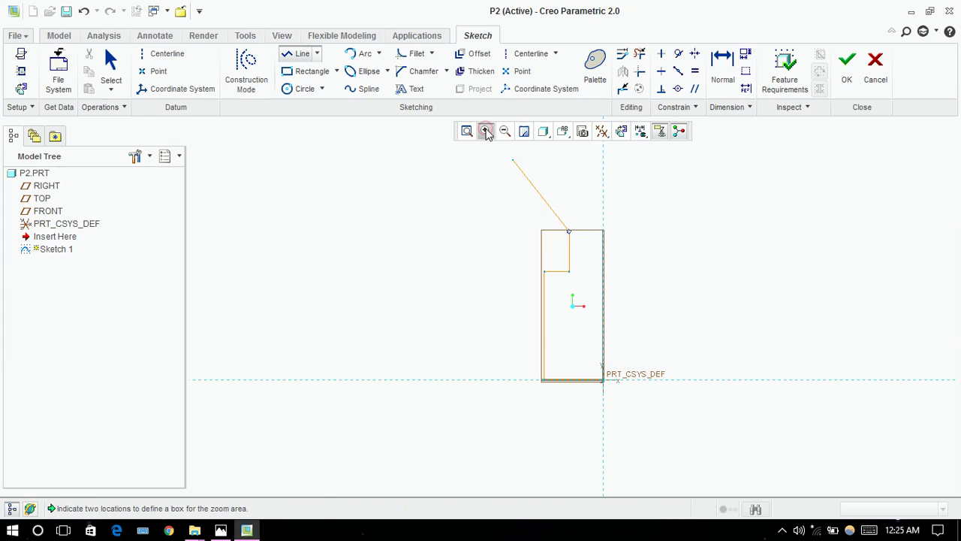
click(575, 233)
click(575, 225)
click(488, 131)
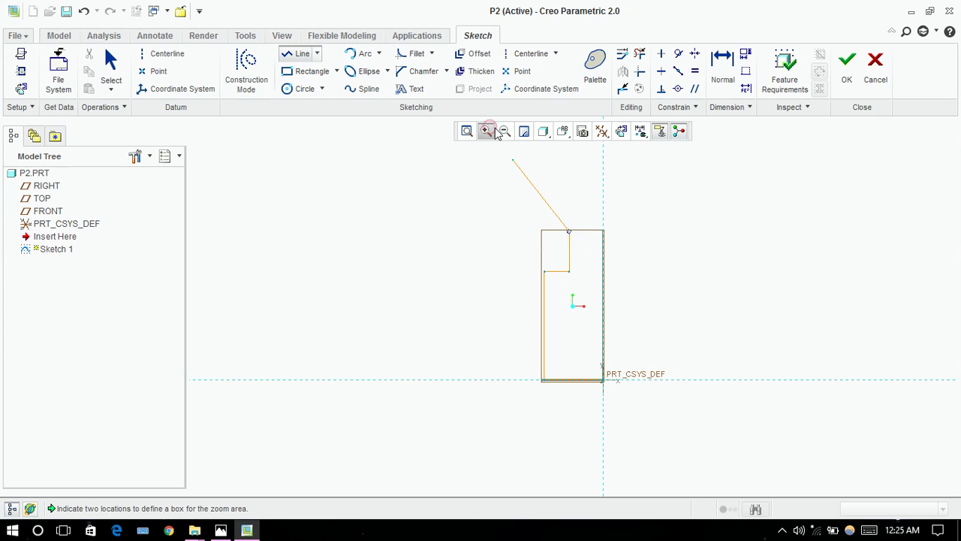
click(300, 54)
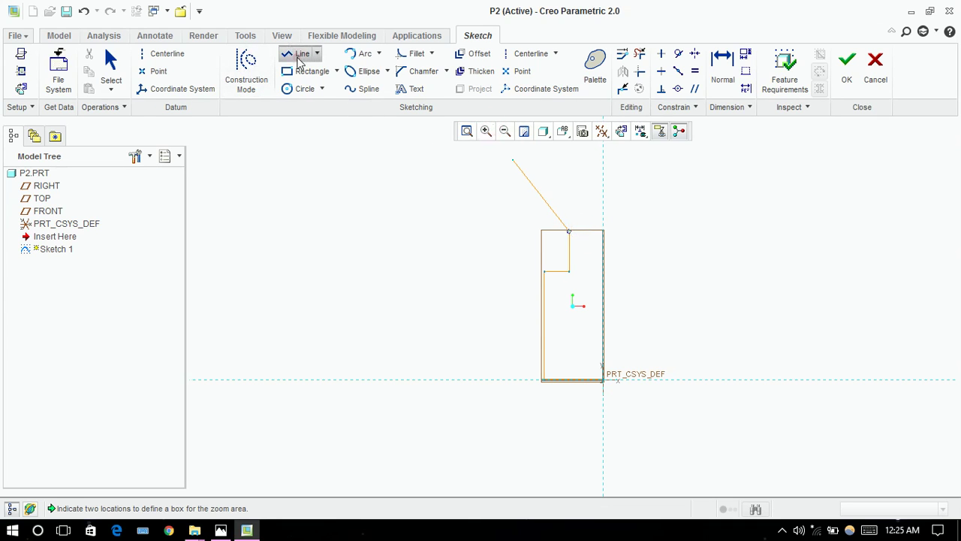
middle_click(538, 204)
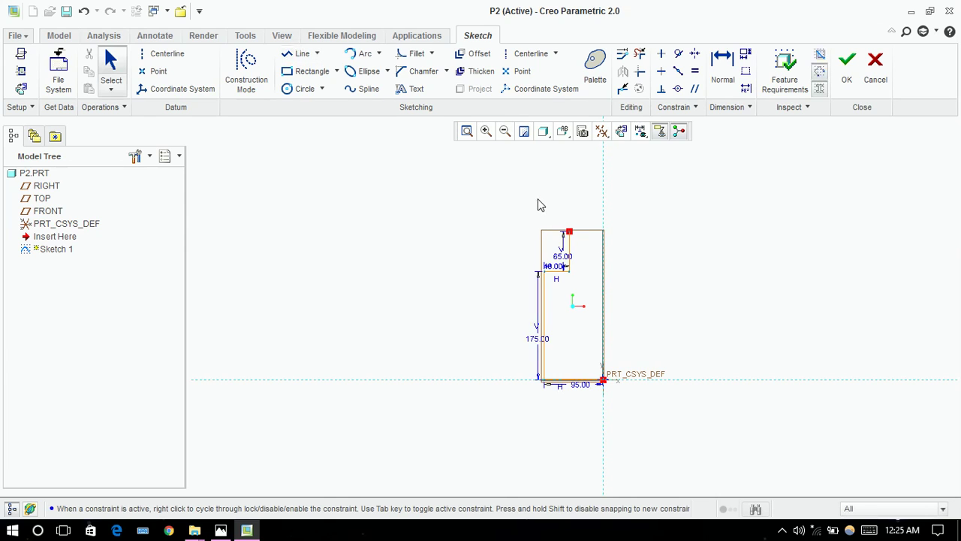
click(486, 131)
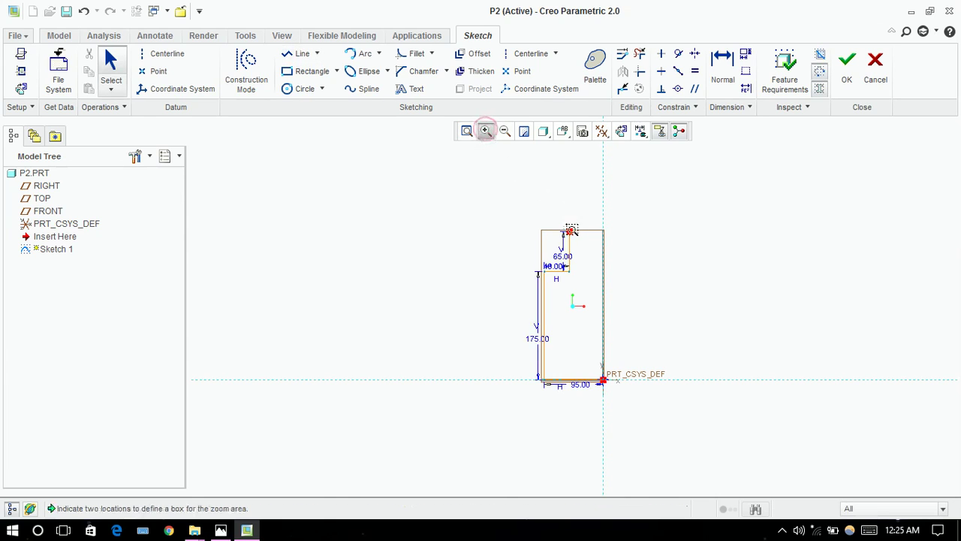
middle_click(572, 232)
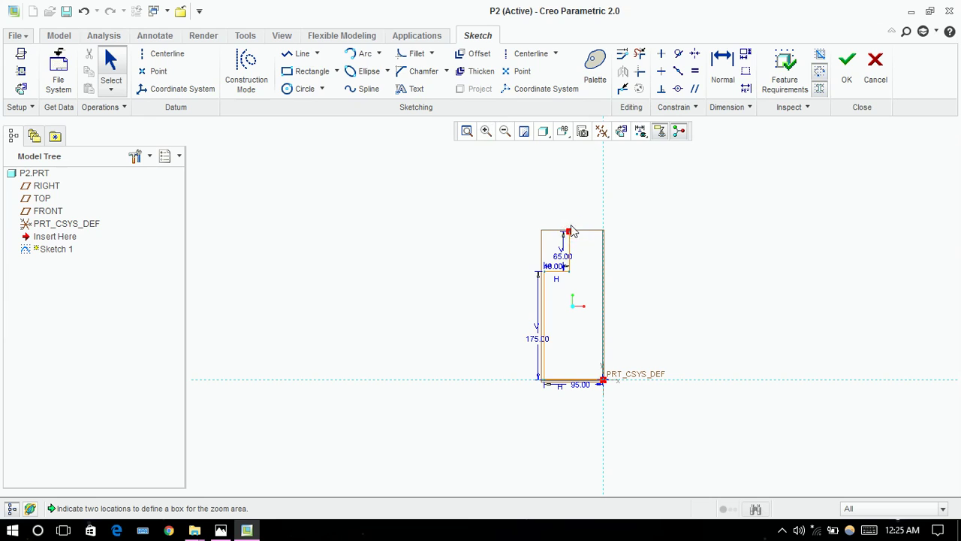
Step: Draw a horizontal line across the top of the neck and set its length to 30
click(299, 54)
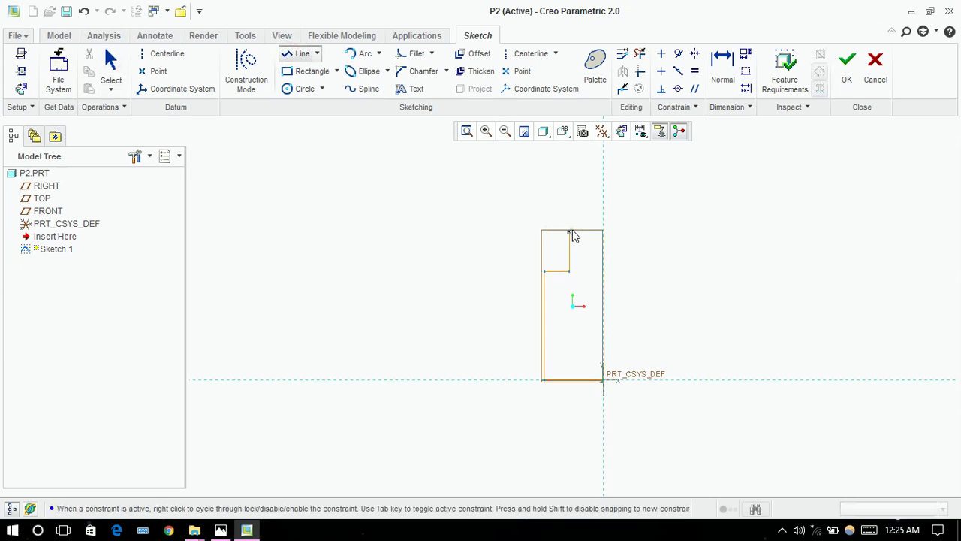
click(572, 233)
click(585, 232)
middle_click(586, 232)
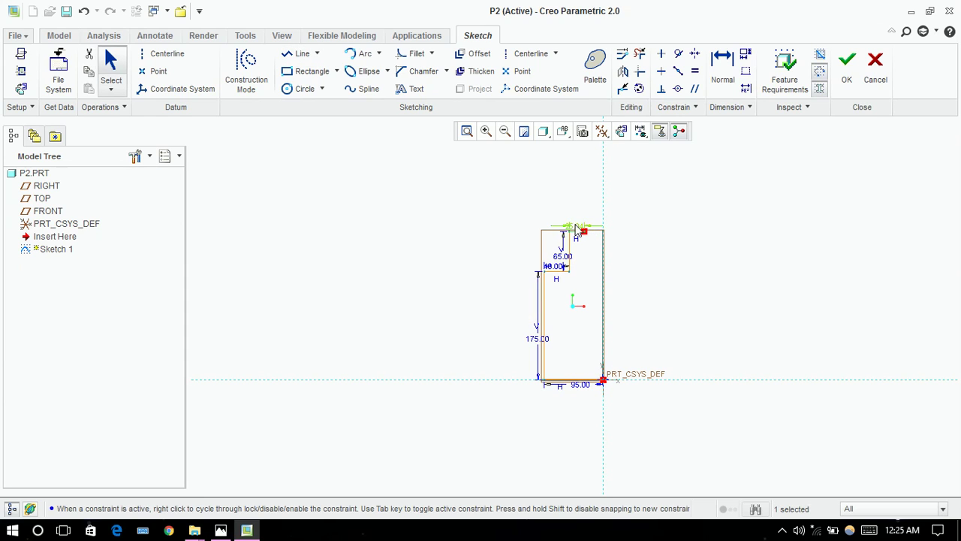
double_click(575, 224)
text(3)
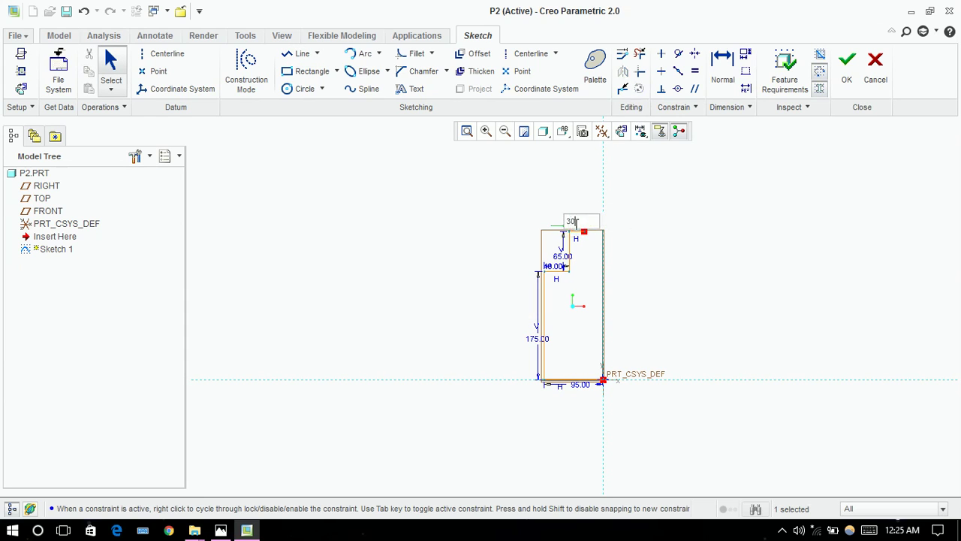
text(0)
key(Return)
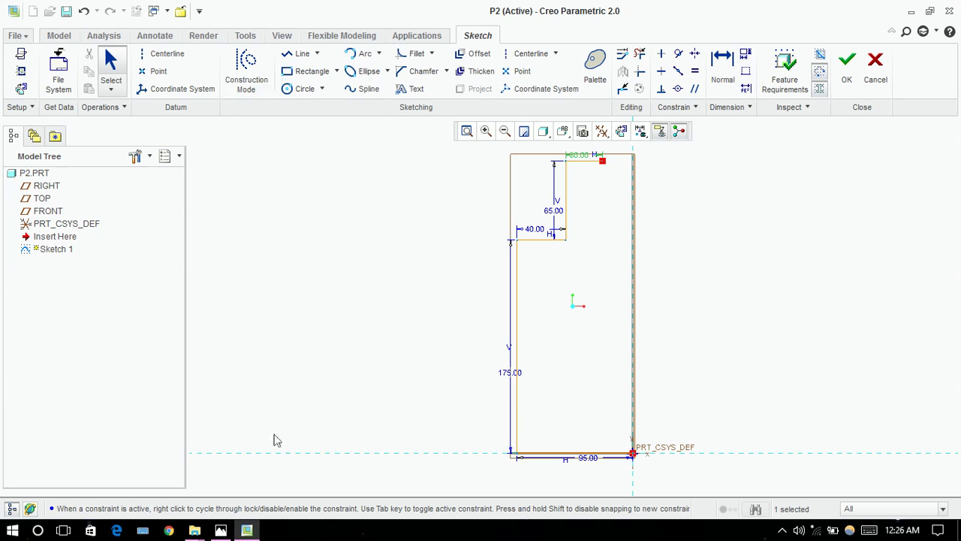
click(220, 530)
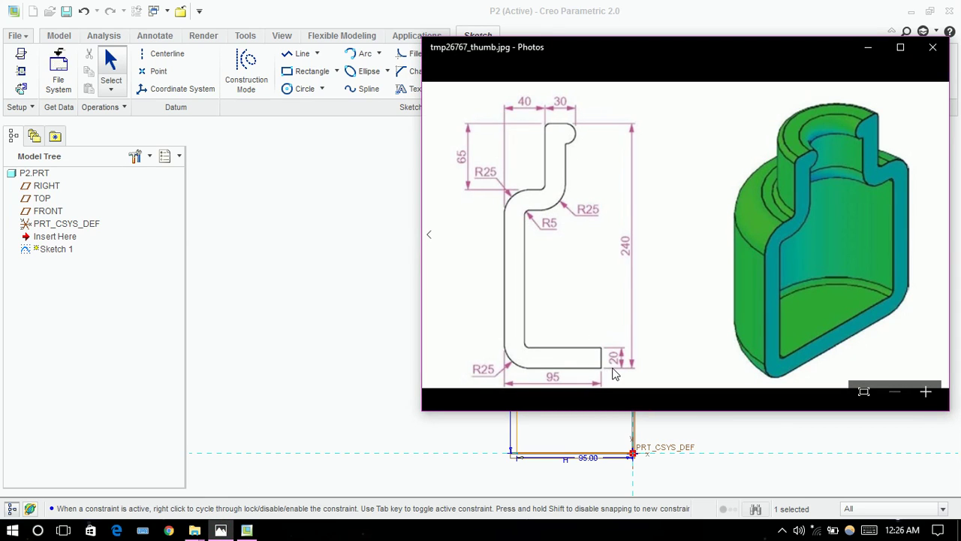
click(378, 340)
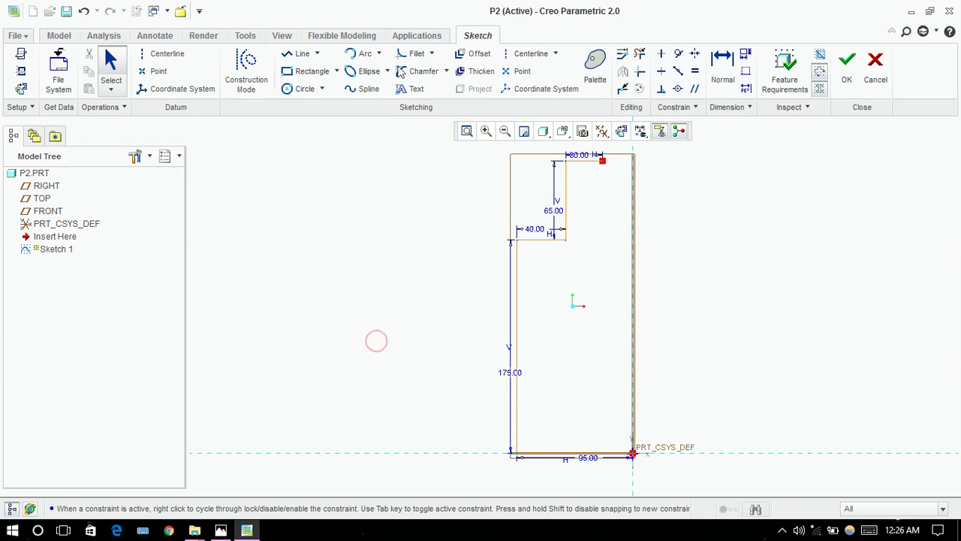
Step: Draw a short downward line from the top-right endpoint and set its height to 20
click(302, 54)
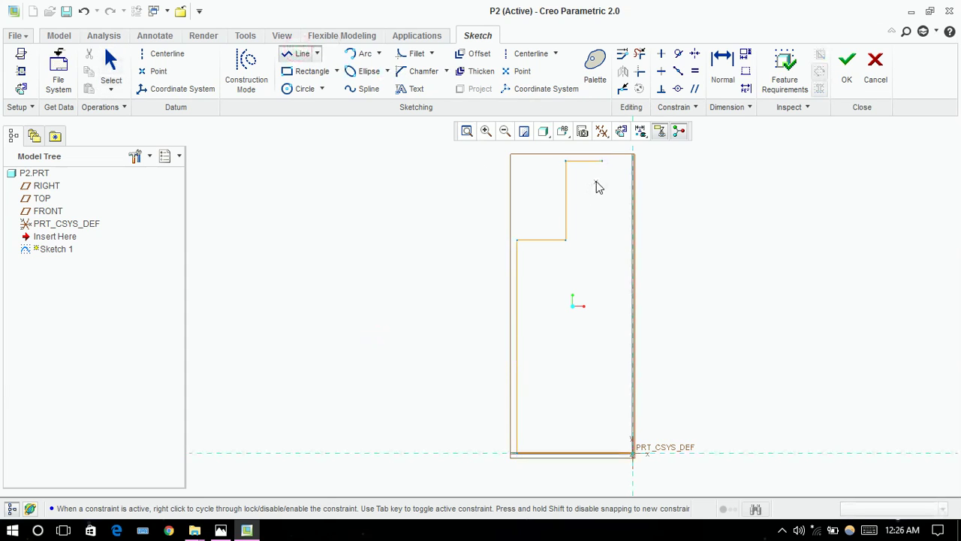
click(602, 161)
click(605, 178)
middle_click(605, 181)
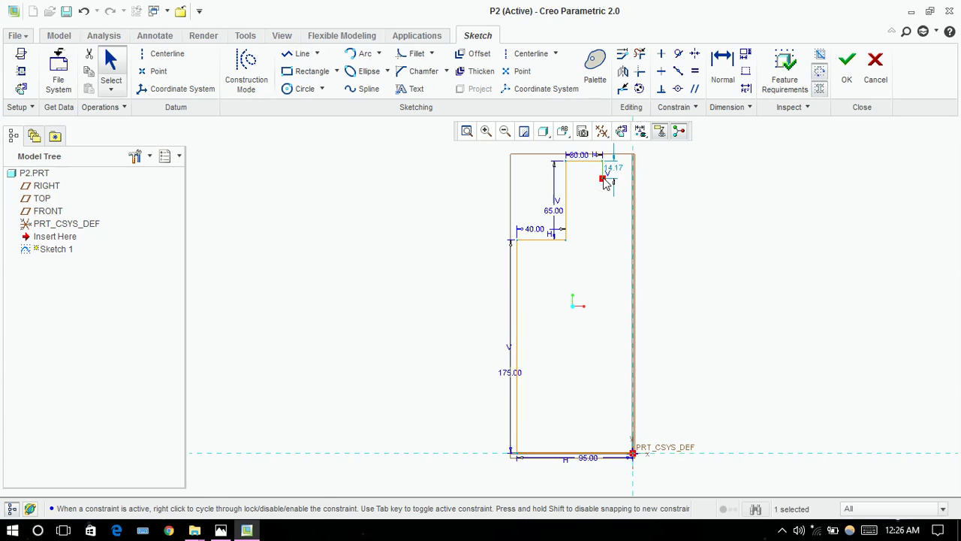
click(611, 168)
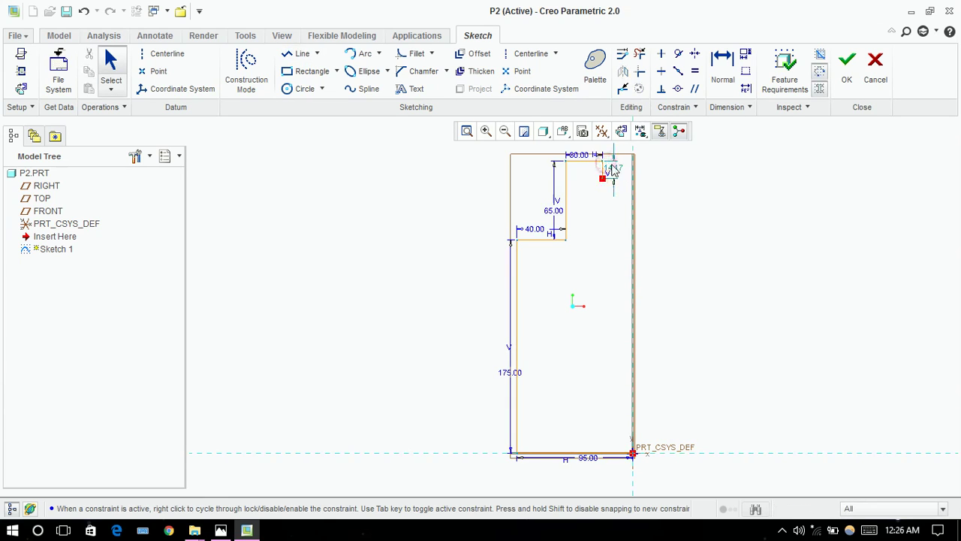
text(20)
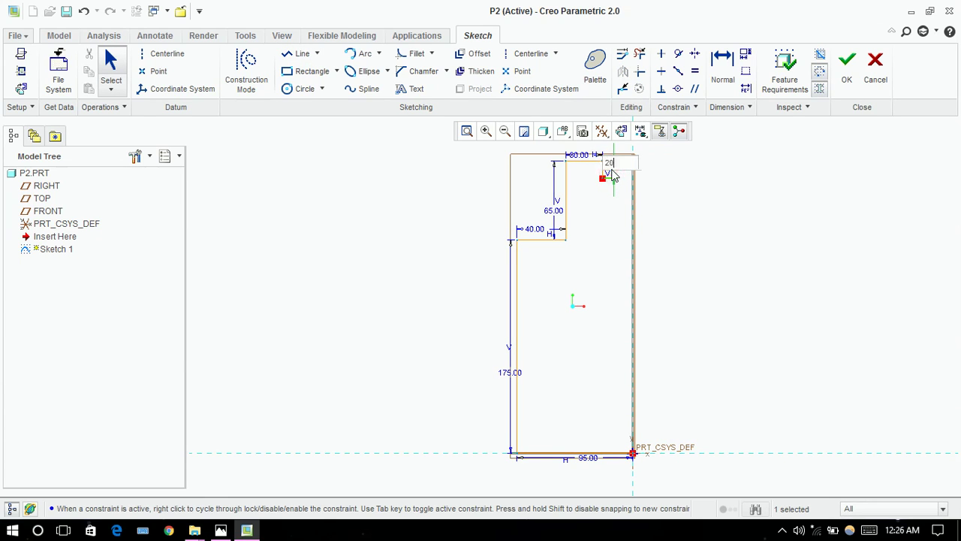
key(Return)
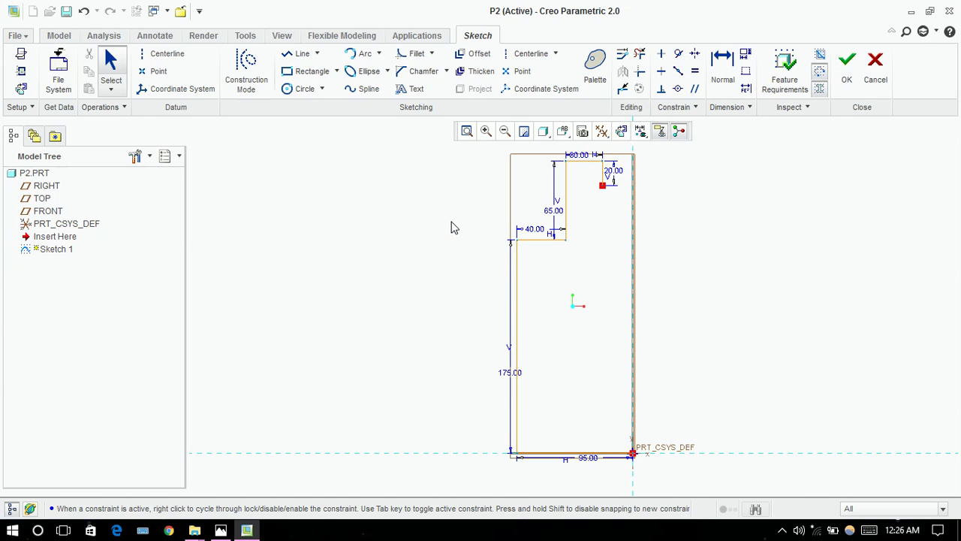
Step: Draw a long downward inner neck line from the lip's open end
click(299, 53)
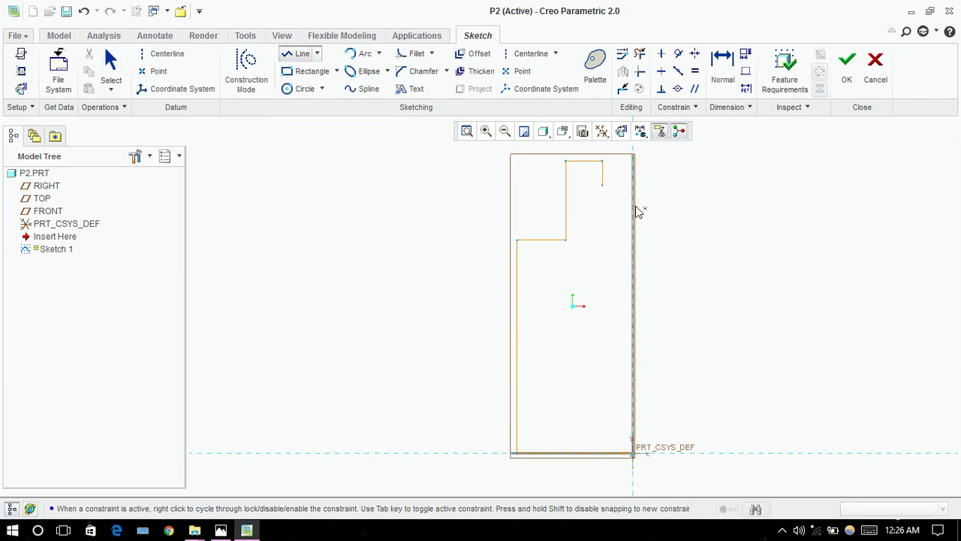
click(587, 186)
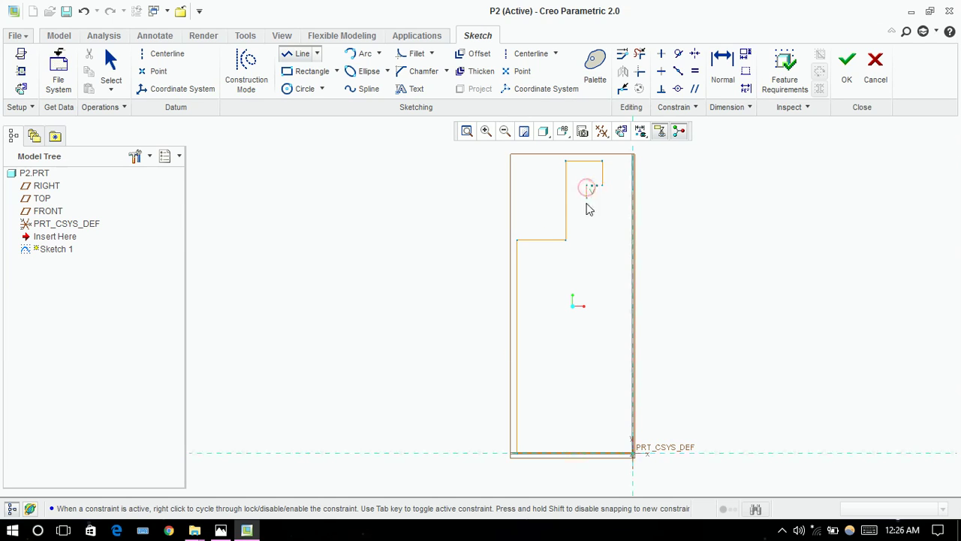
click(589, 260)
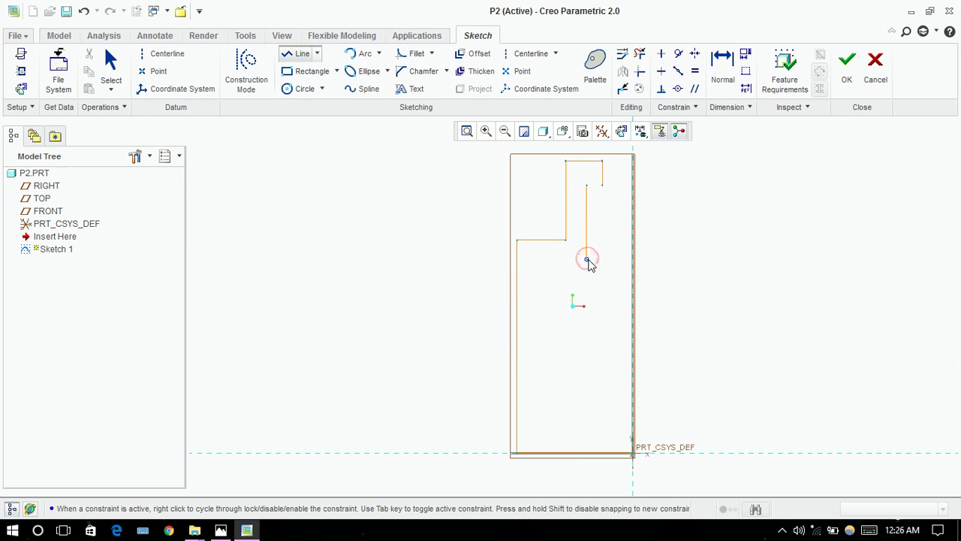
middle_click(589, 260)
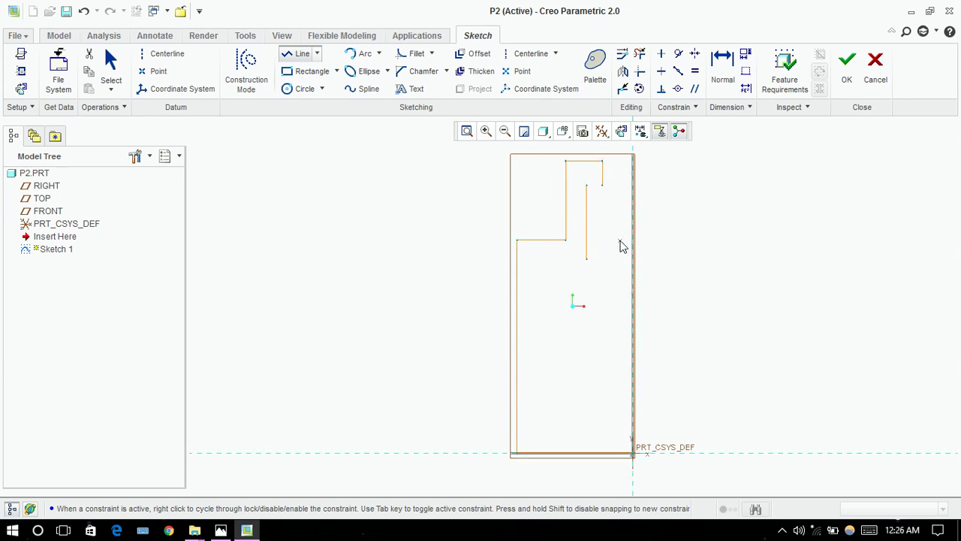
middle_click(622, 247)
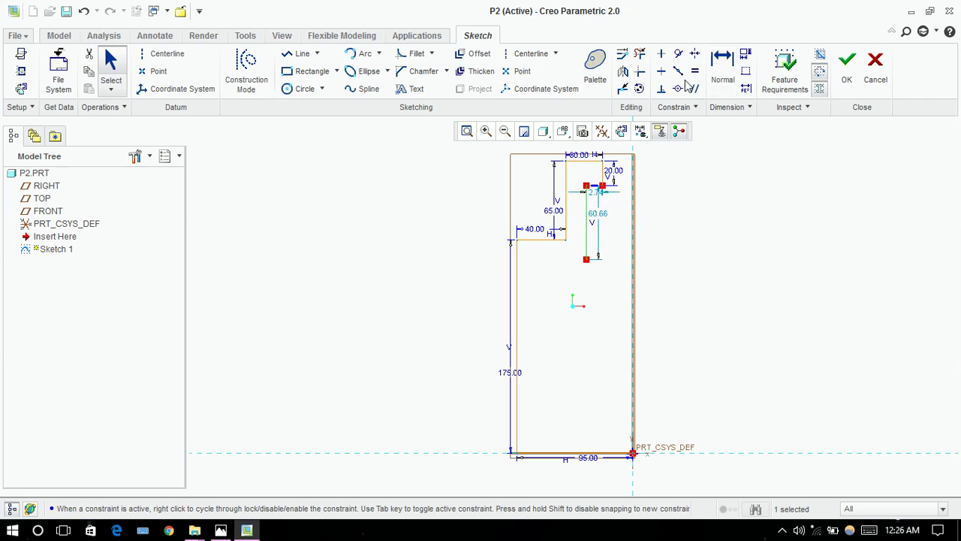
Step: Dimension the inner neck line 20 from the shoulder corner to fix the wall thickness
click(717, 63)
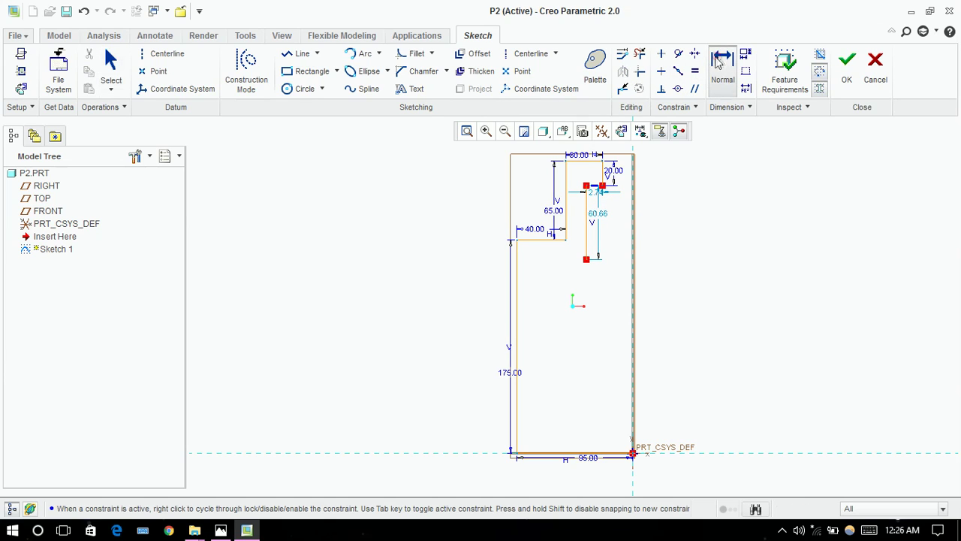
click(566, 241)
click(587, 260)
middle_click(576, 279)
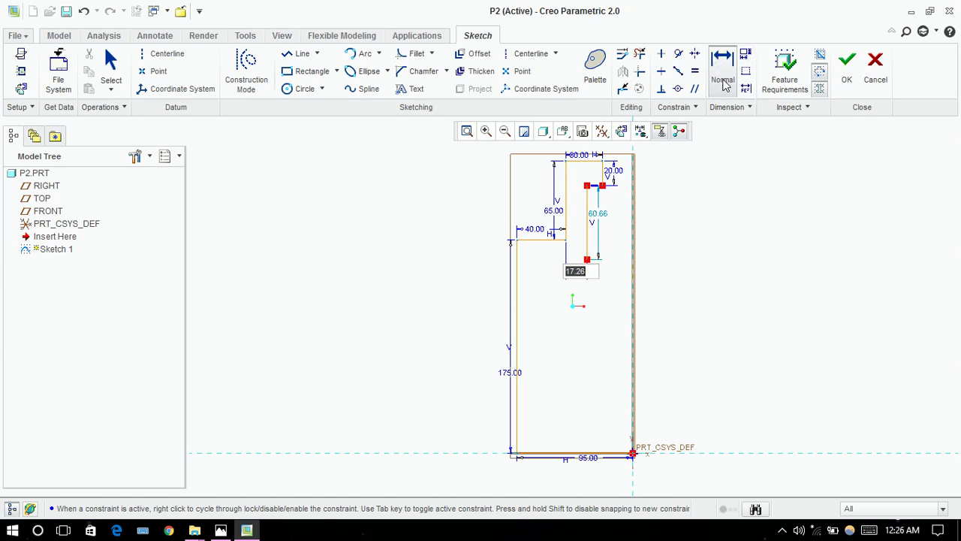
text(20)
key(Return)
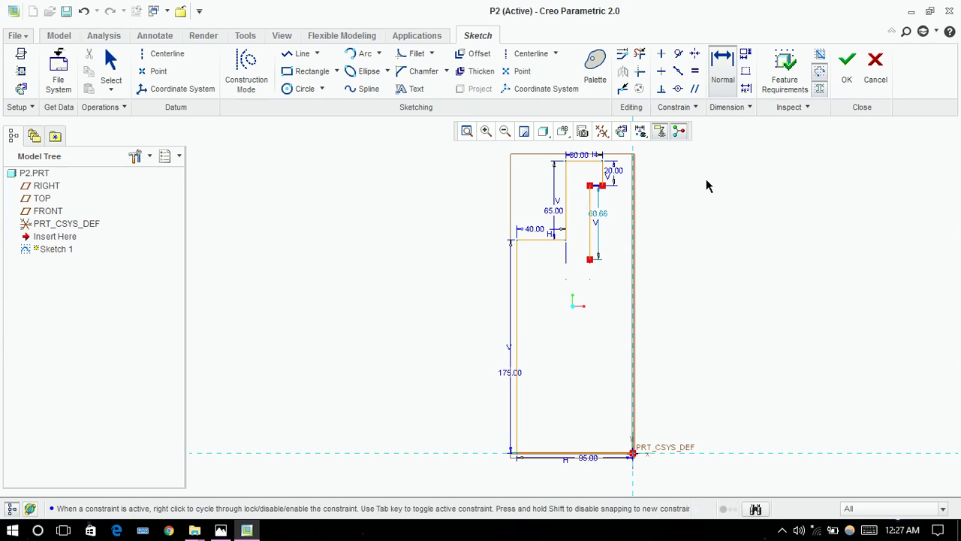
middle_click(706, 181)
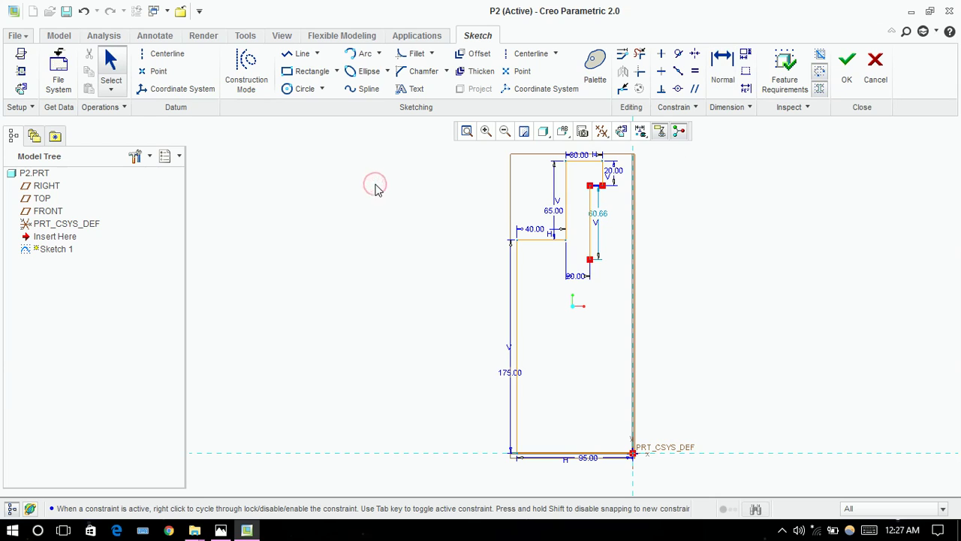
Step: Close the gap between the inner neck line's top and the lip with a short line
click(301, 54)
click(590, 188)
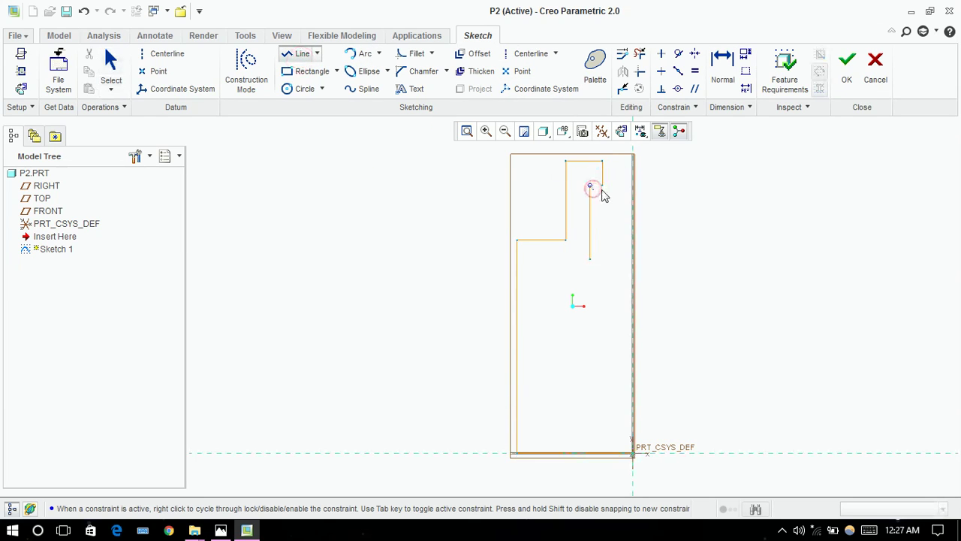
click(602, 188)
middle_click(609, 242)
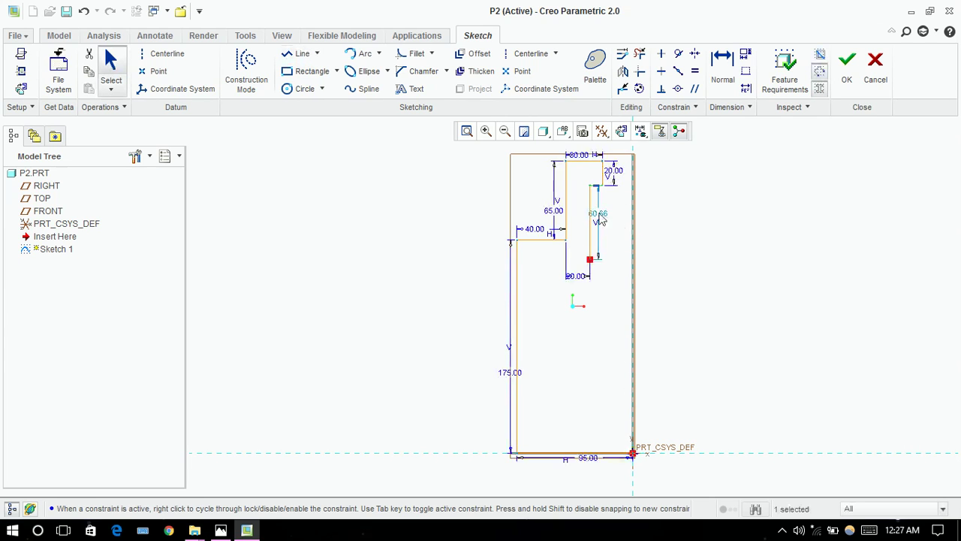
Step: Draw a short vertical line up the axis from the profile's bottom-right corner
click(294, 54)
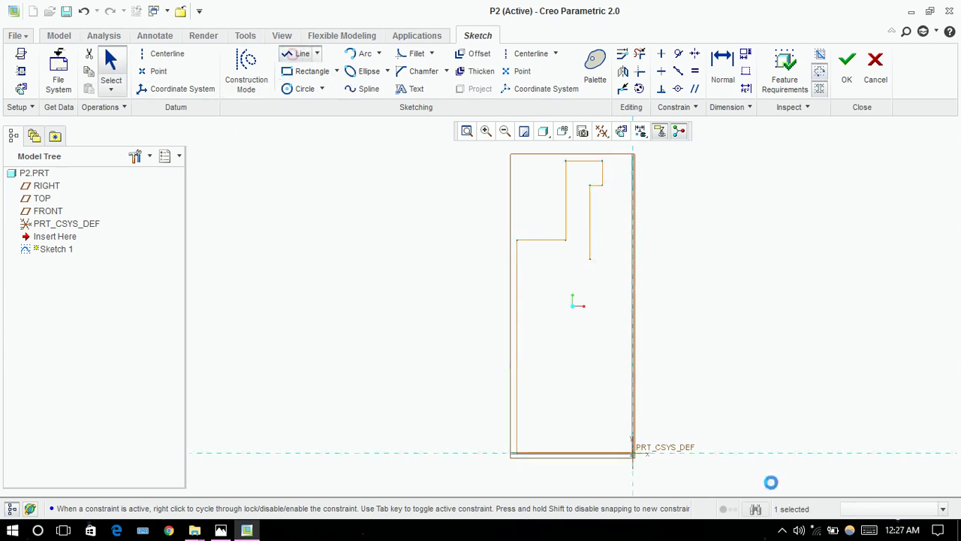
click(632, 453)
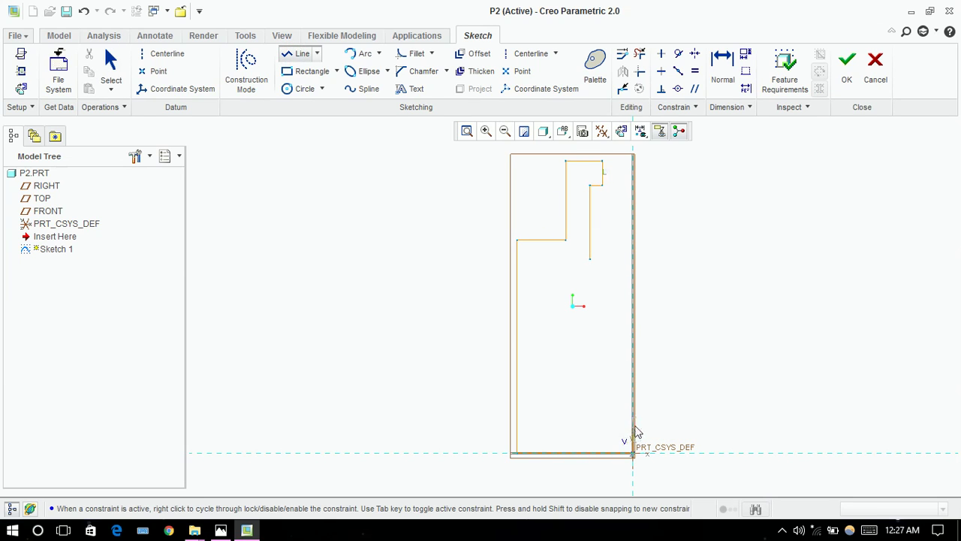
click(632, 428)
middle_click(692, 406)
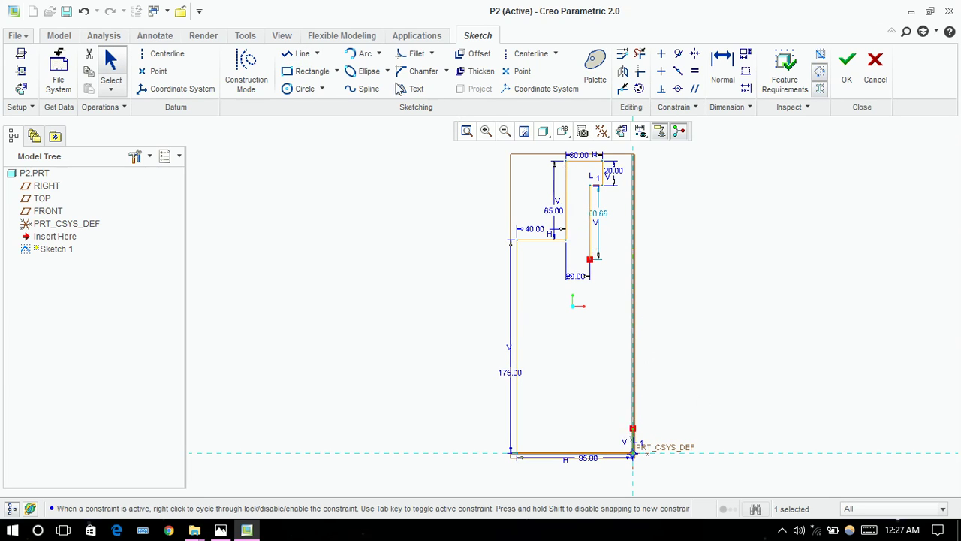
Step: Draw the cavity floor line leftward from the axis line's top and set it to 75
click(297, 53)
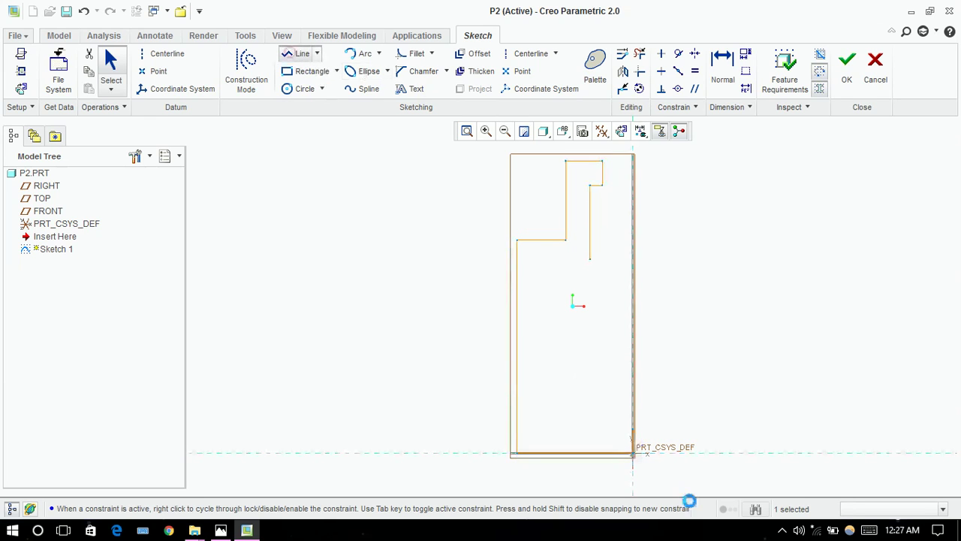
click(632, 429)
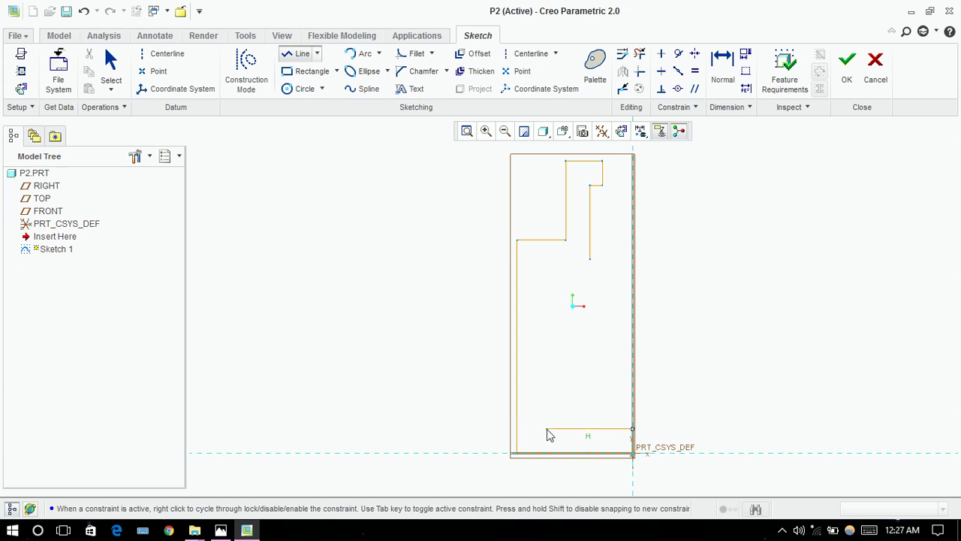
click(539, 429)
middle_click(583, 417)
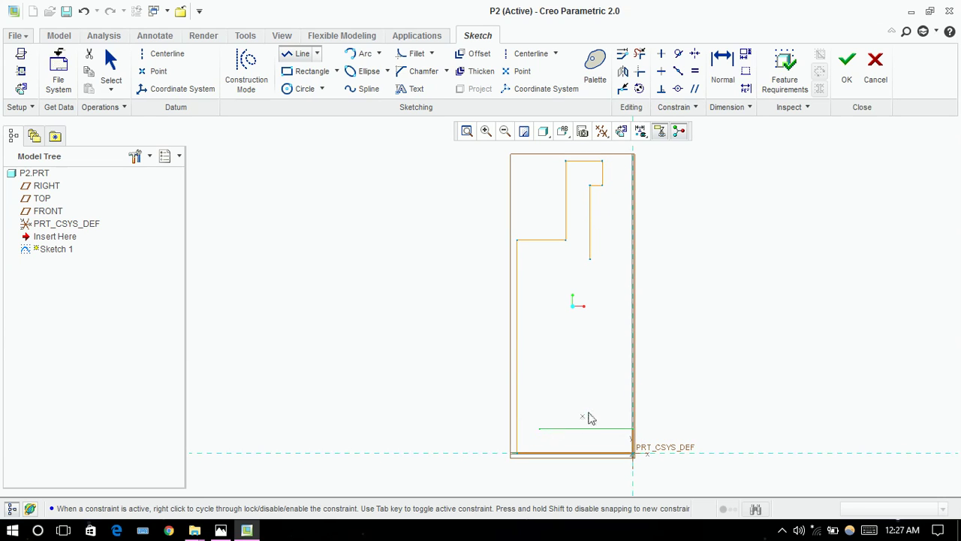
middle_click(588, 418)
drag(589, 430, 601, 443)
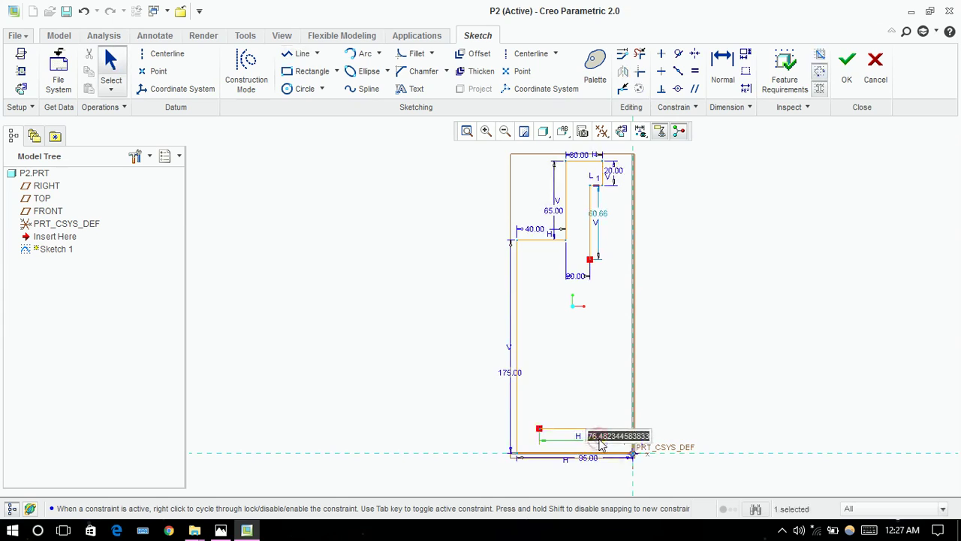
text(7)
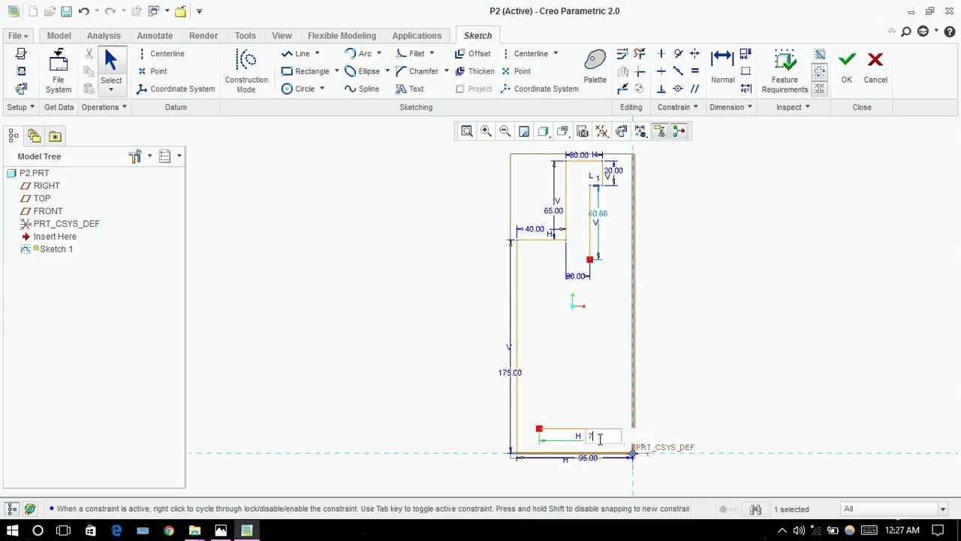
text(5)
key(Return)
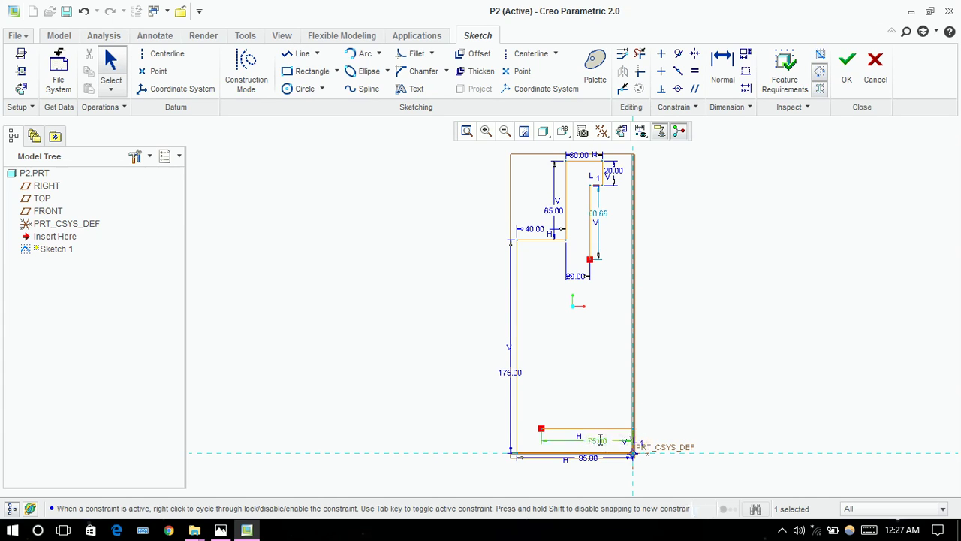
click(403, 345)
click(300, 54)
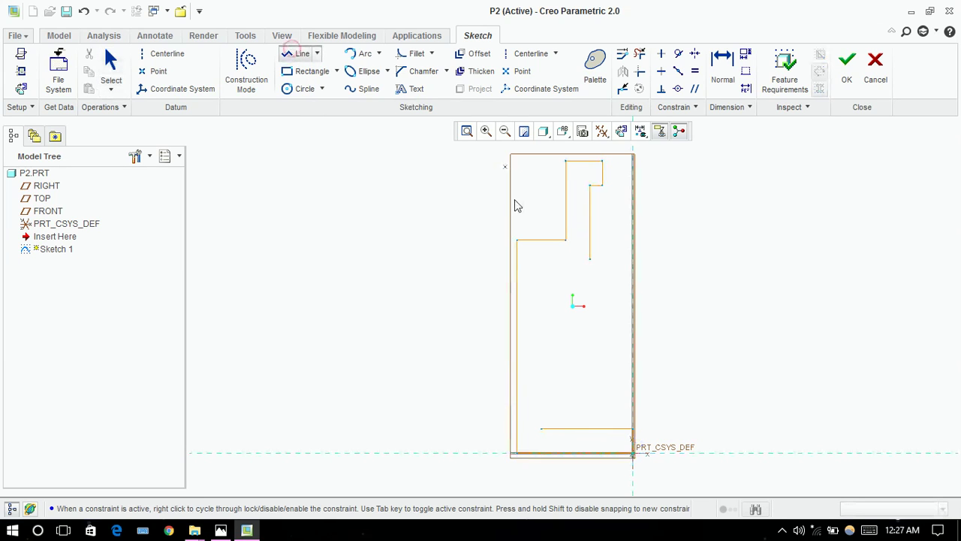
Step: Draw the inner wall line up from the floor line's left end and set it to 135
click(541, 429)
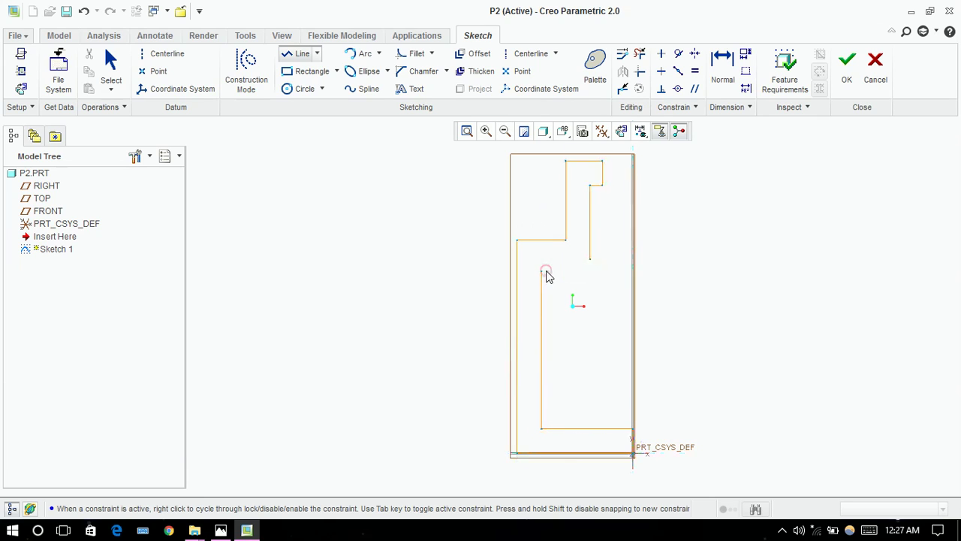
click(541, 272)
middle_click(564, 294)
middle_click(584, 318)
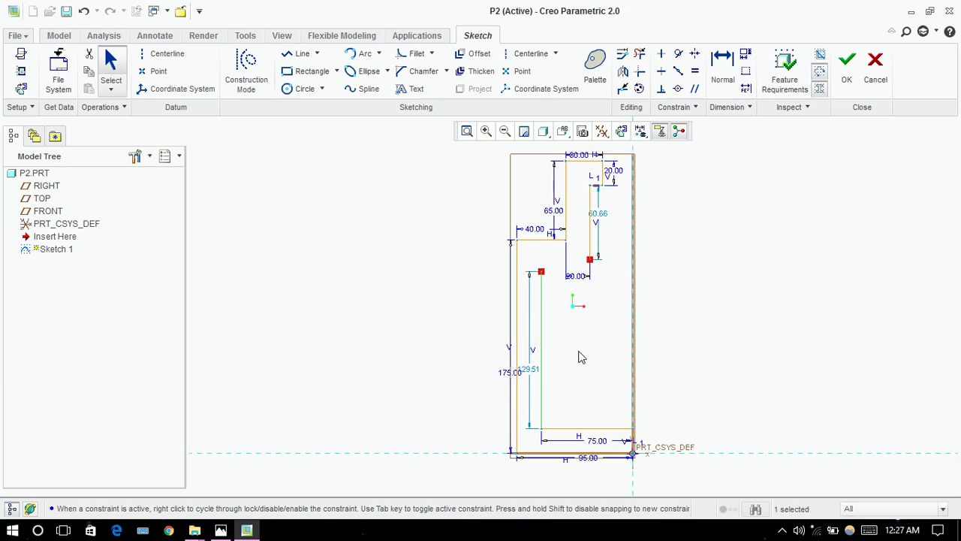
double_click(530, 371)
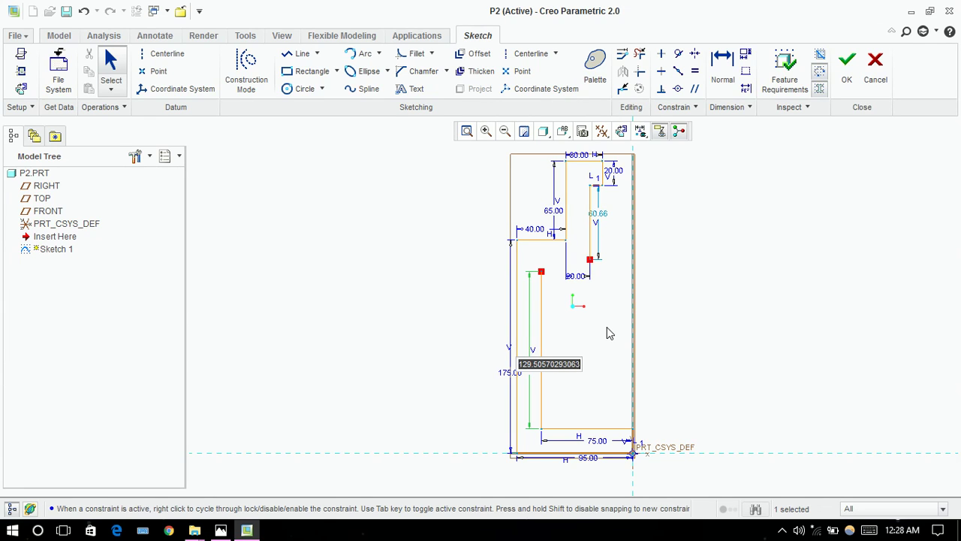
text(135)
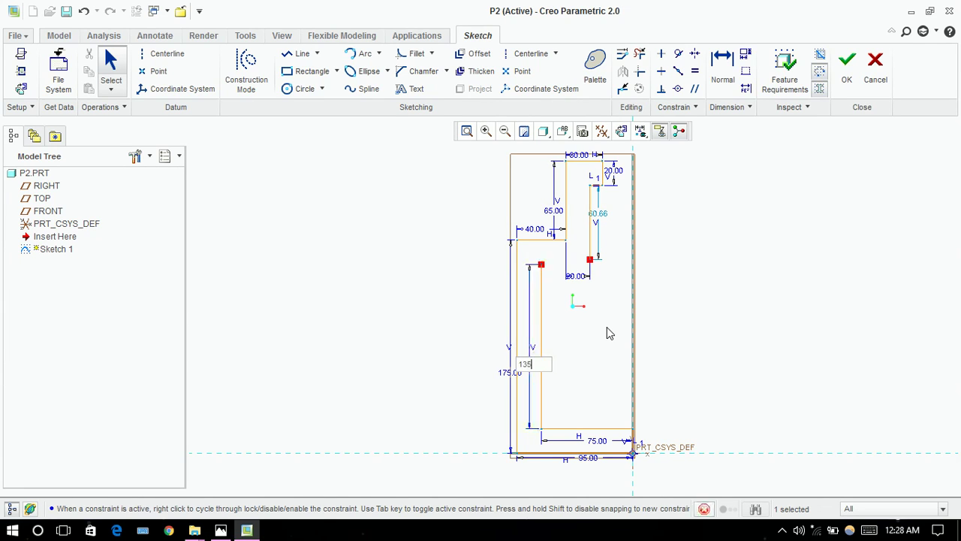
key(Return)
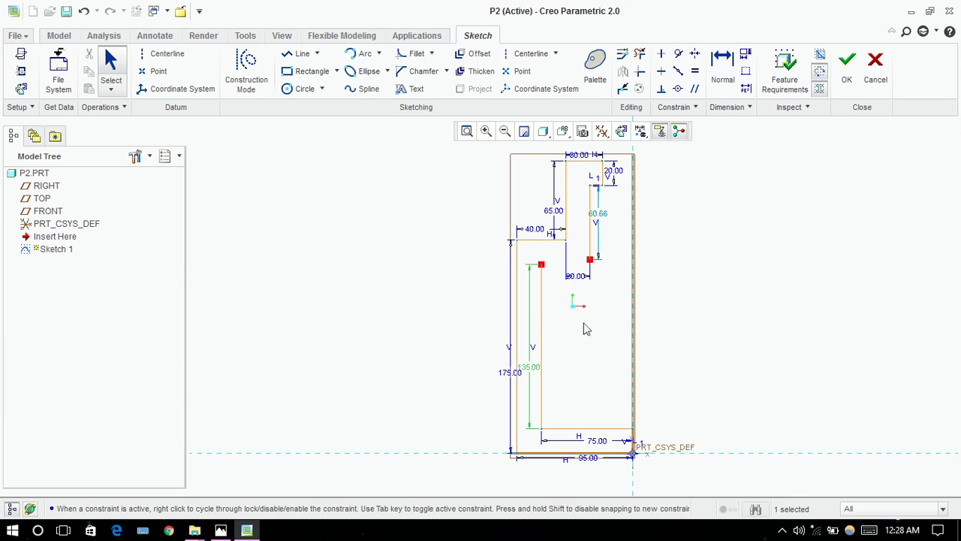
click(596, 347)
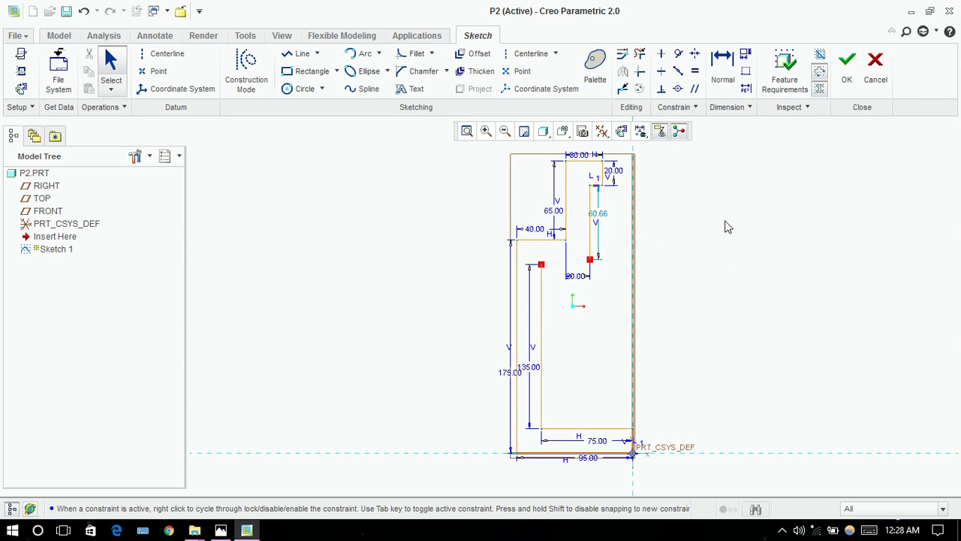
Step: Delete the old 60.66 inner neck line segment
click(640, 54)
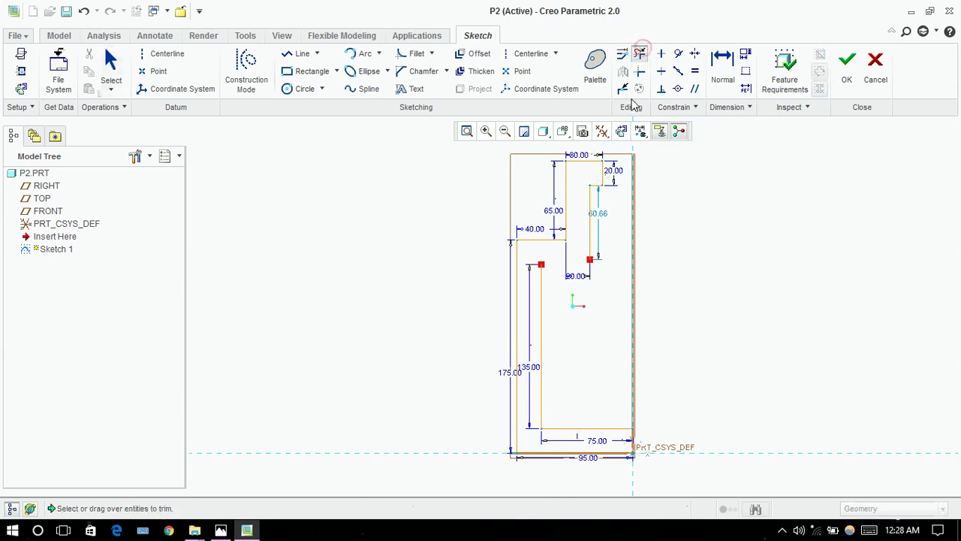
click(598, 231)
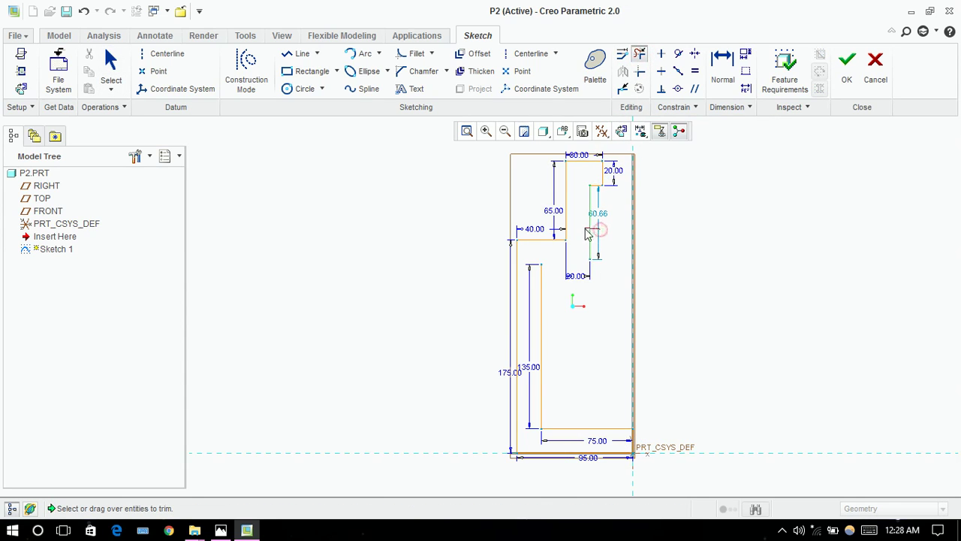
click(674, 238)
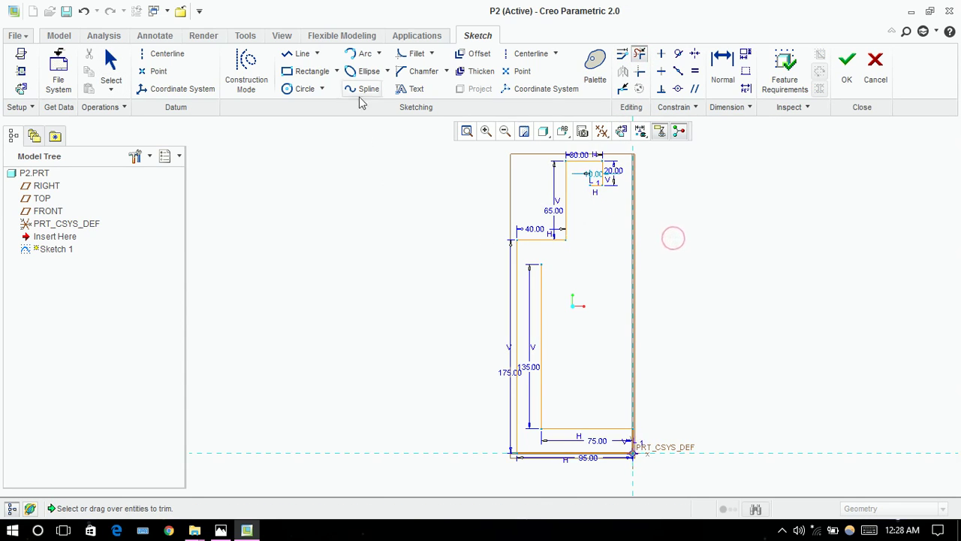
Step: Draw a horizontal step line from the inner wall's top end toward the neck
click(300, 53)
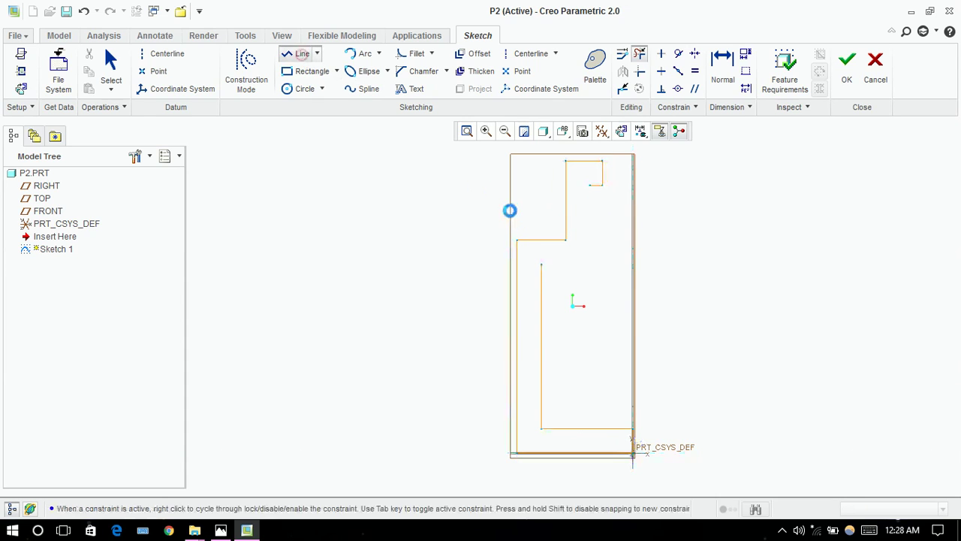
click(541, 264)
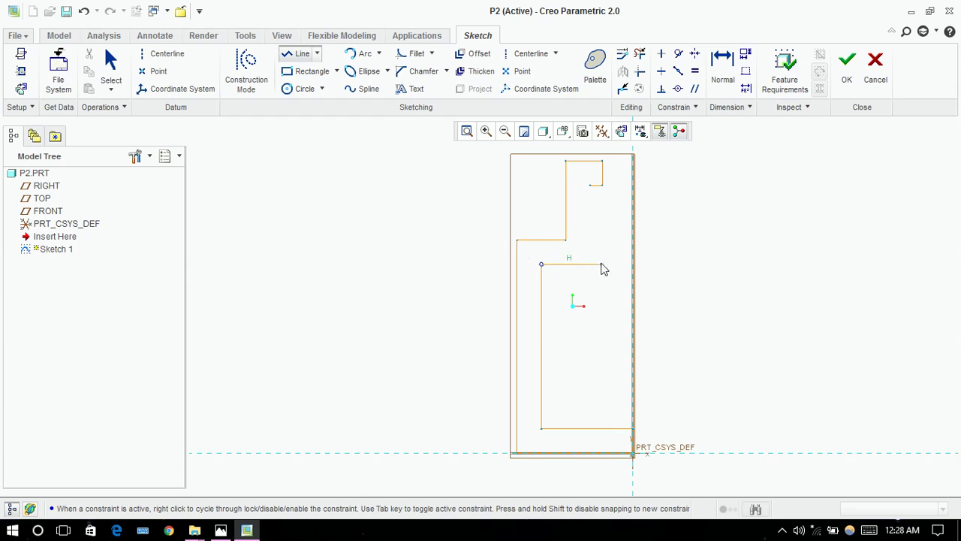
click(590, 264)
middle_click(592, 298)
middle_click(593, 304)
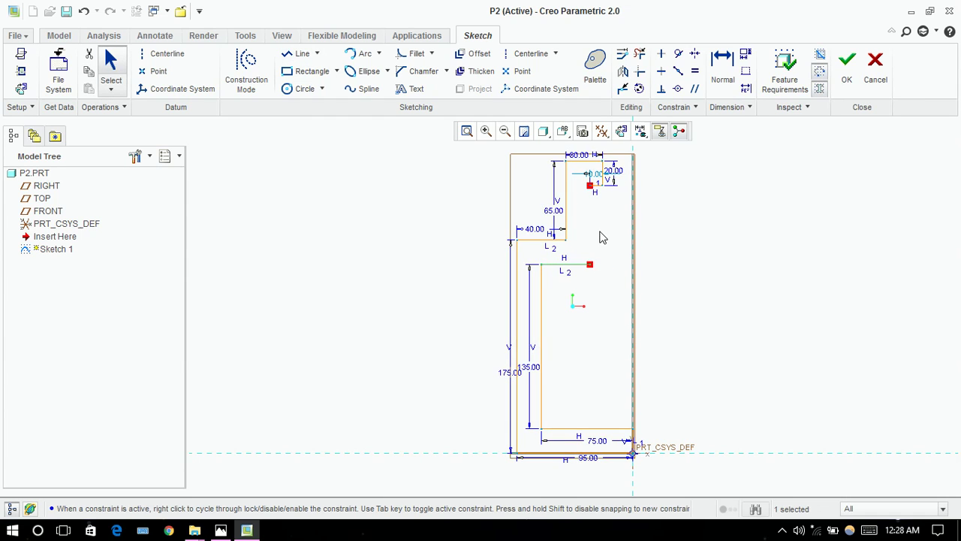
Step: Draw a vertical line from the lip's inner end down to the step, closing the profile
click(298, 55)
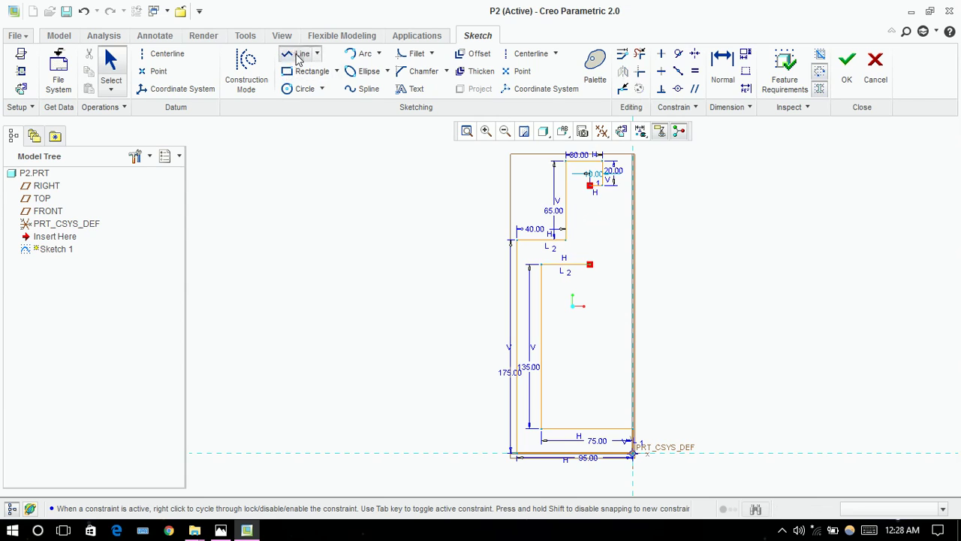
click(590, 186)
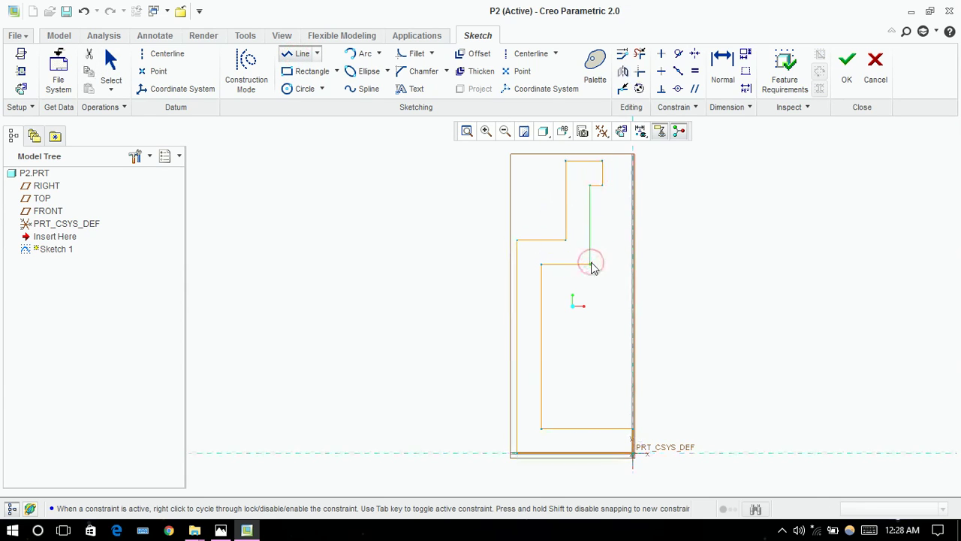
click(591, 265)
middle_click(618, 296)
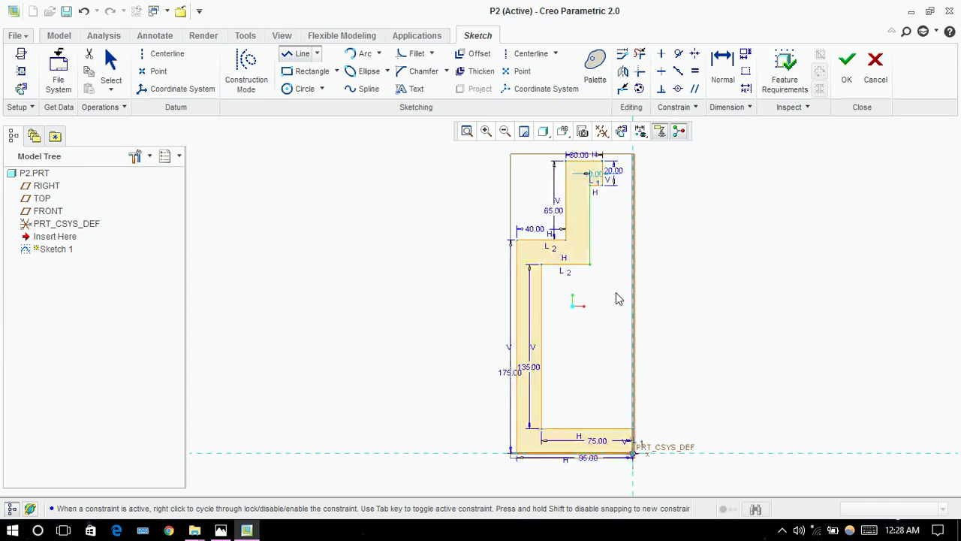
click(737, 222)
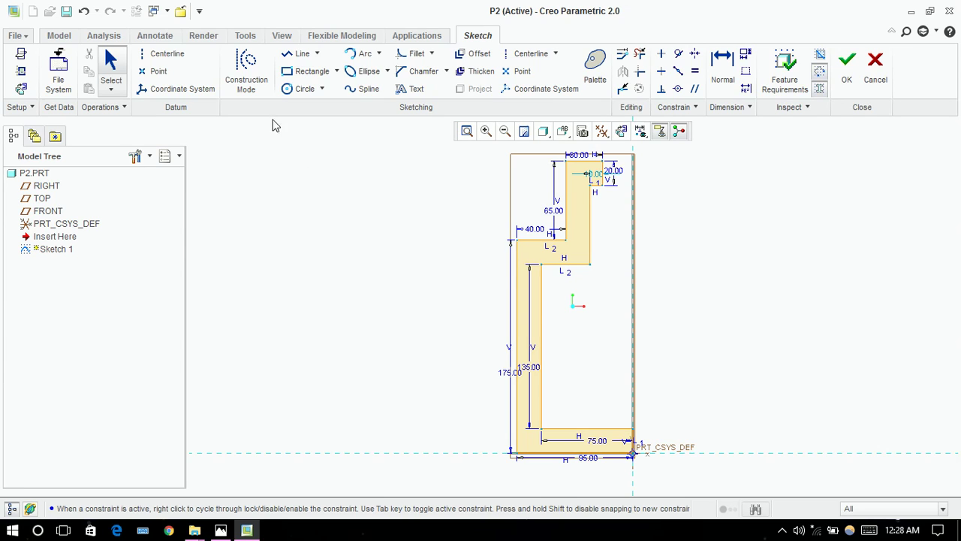
Step: Exit the sketch and start a revolve about the profile's vertical edge
click(846, 68)
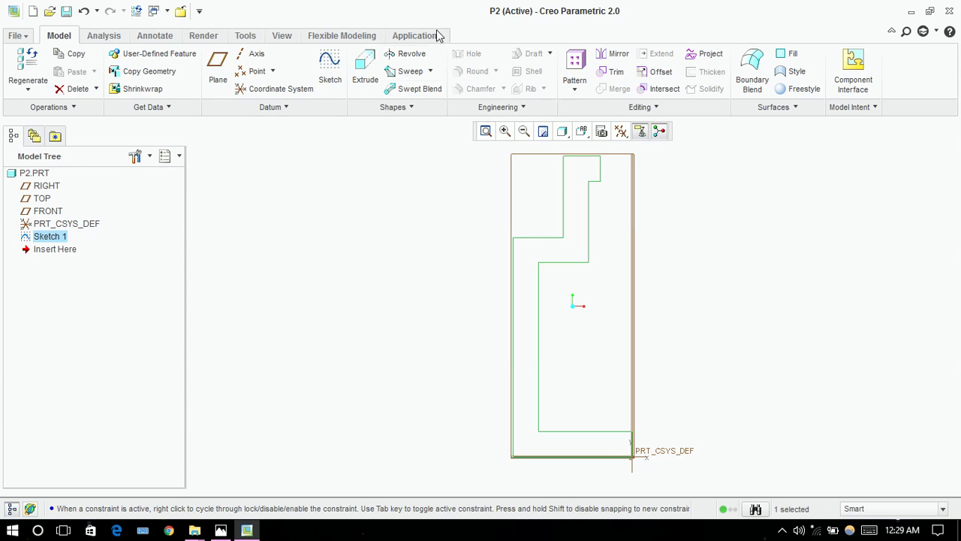
click(406, 54)
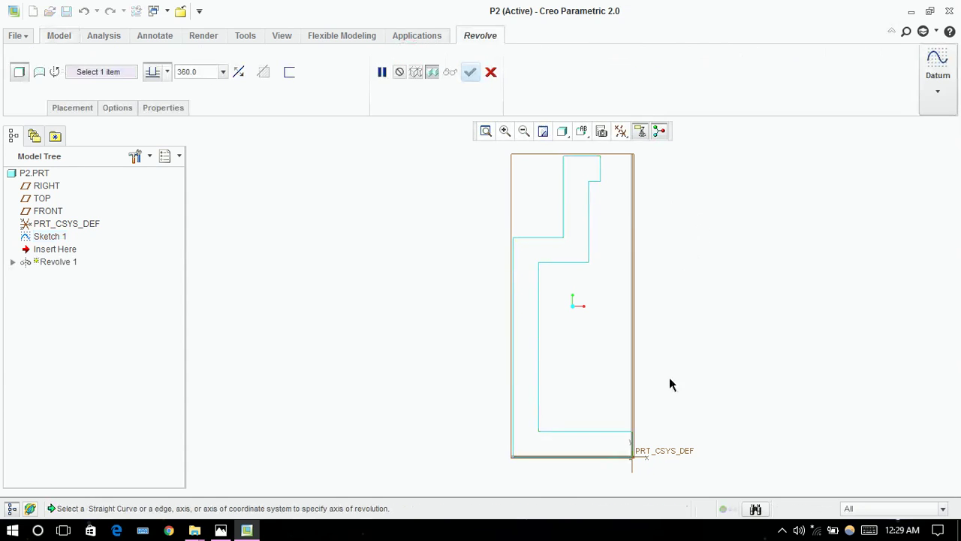
click(632, 467)
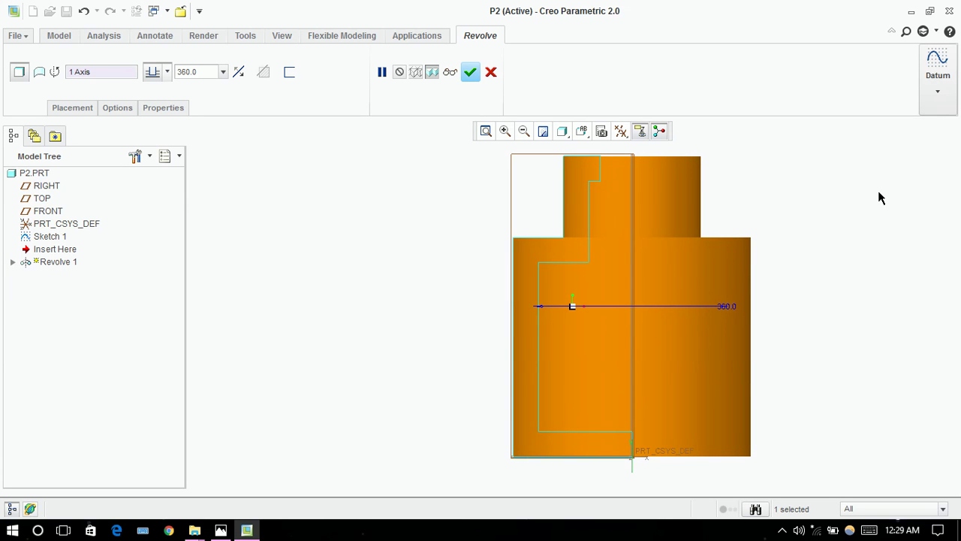
middle_drag(881, 197, 853, 235)
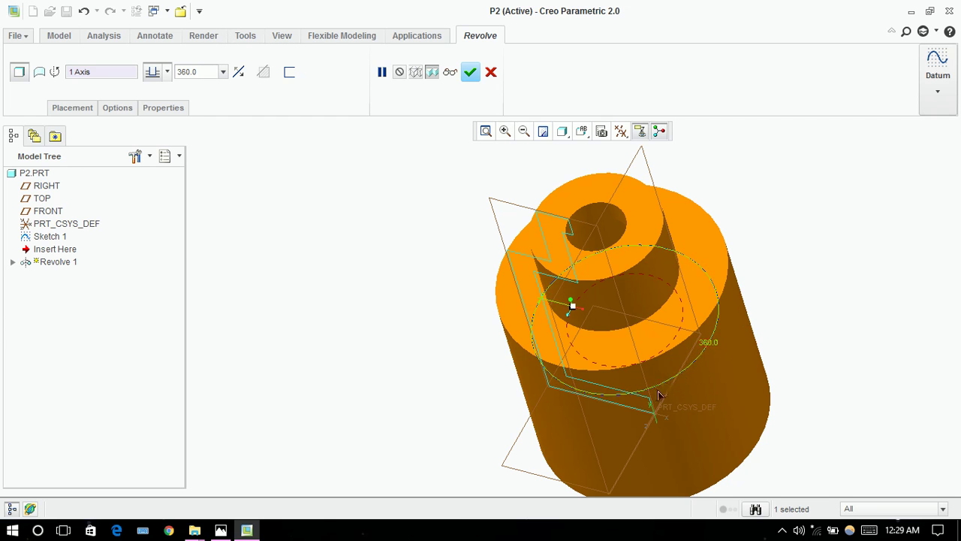
drag(572, 307, 425, 337)
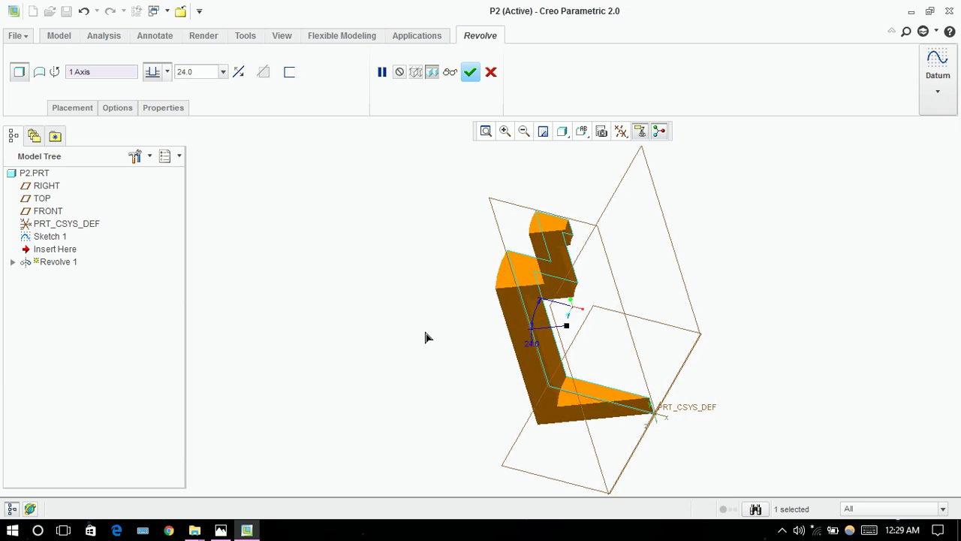
drag(450, 268, 614, 386)
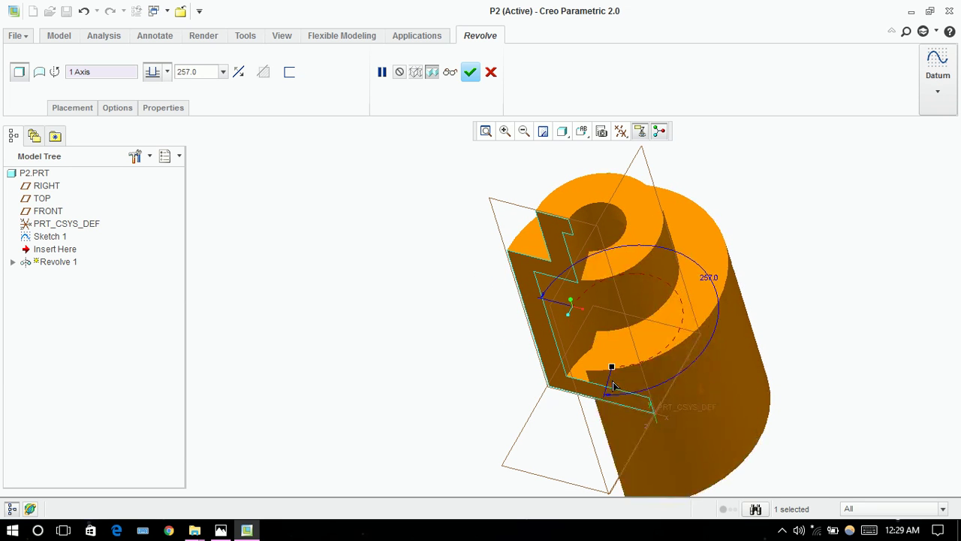
Step: Set the revolve angle to 275° and complete the feature
double_click(210, 72)
text(275)
key(Return)
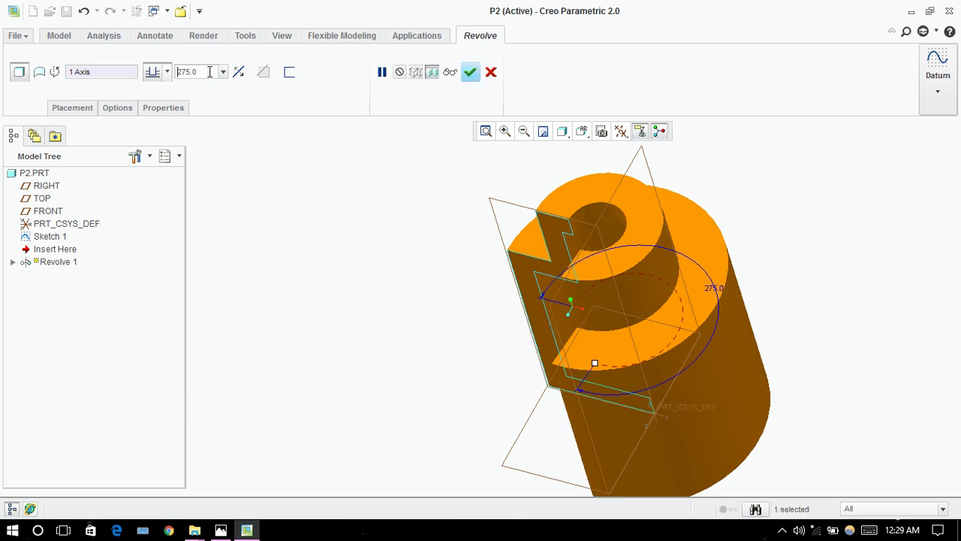
middle_drag(453, 340, 473, 311)
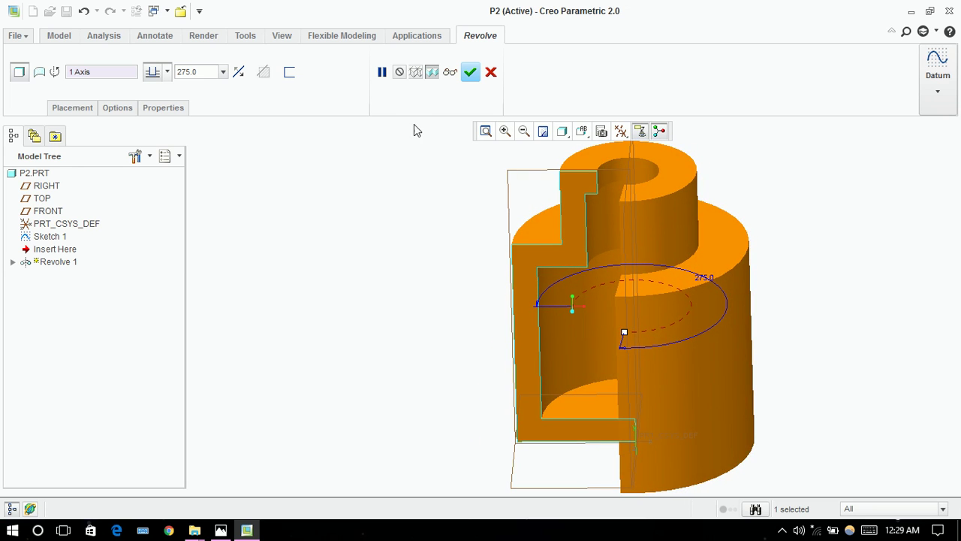
click(470, 72)
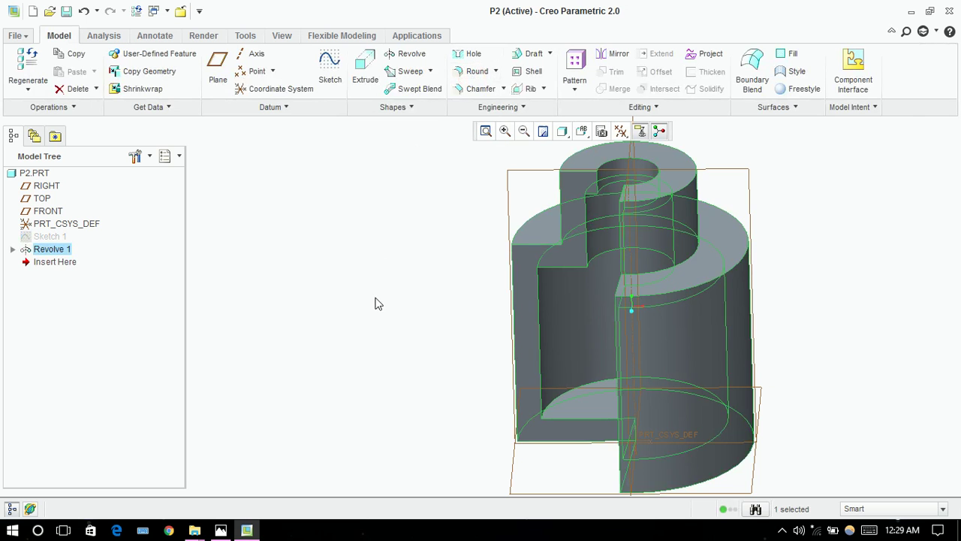
Step: Turn off display of all datum planes, axes and coordinate systems
mouse_move(378, 303)
middle_down()
mouse_move(397, 283)
mouse_move(373, 294)
mouse_move(378, 301)
middle_up()
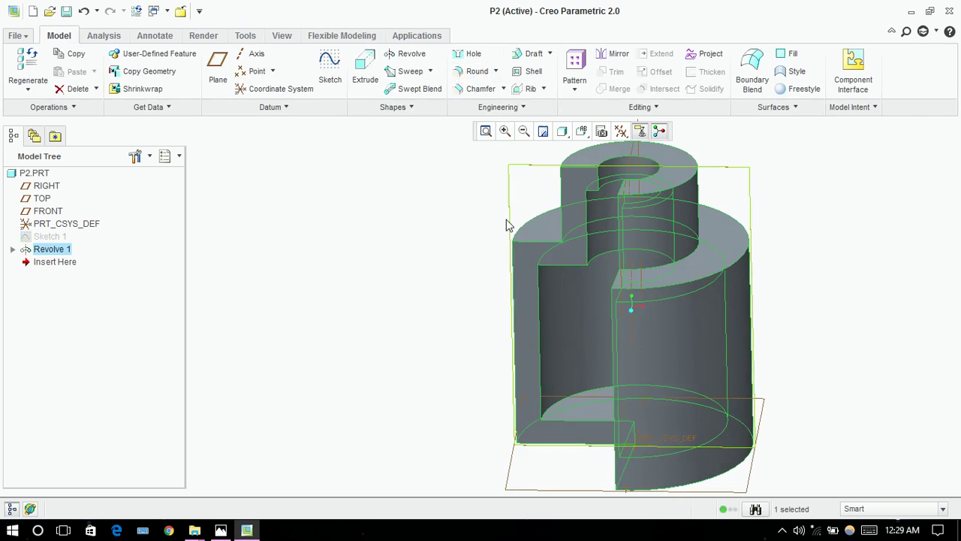
click(620, 132)
click(622, 155)
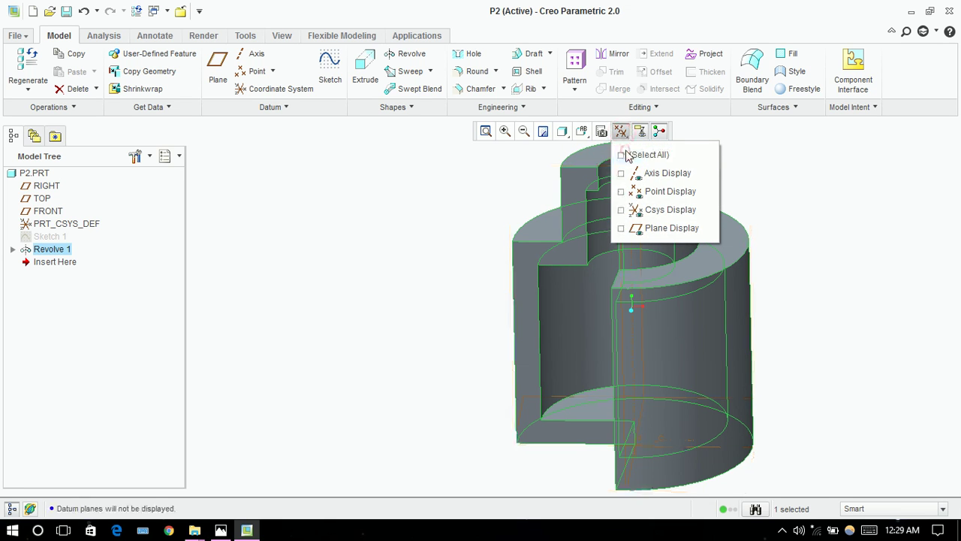
click(494, 167)
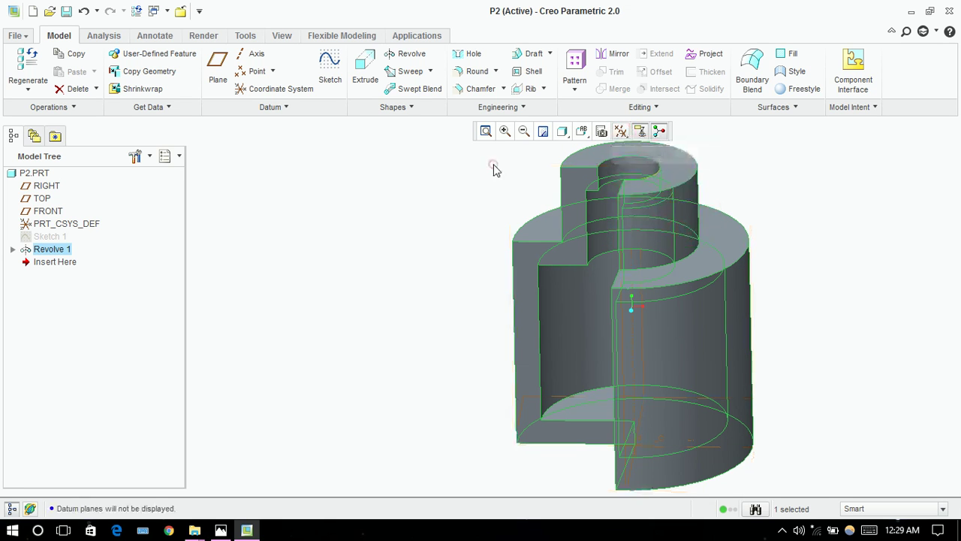
click(420, 238)
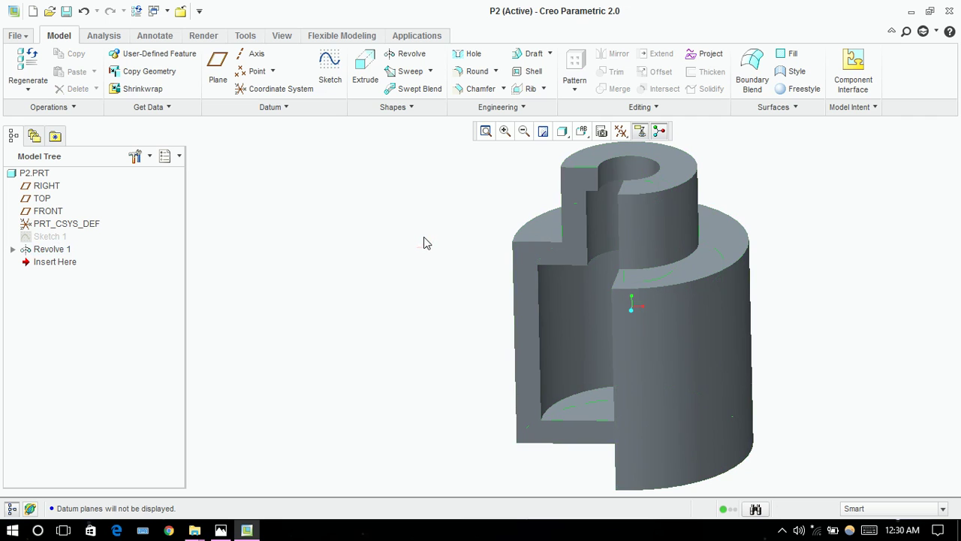
Step: Zoom out and refit the grey bottle solid in the view
click(524, 131)
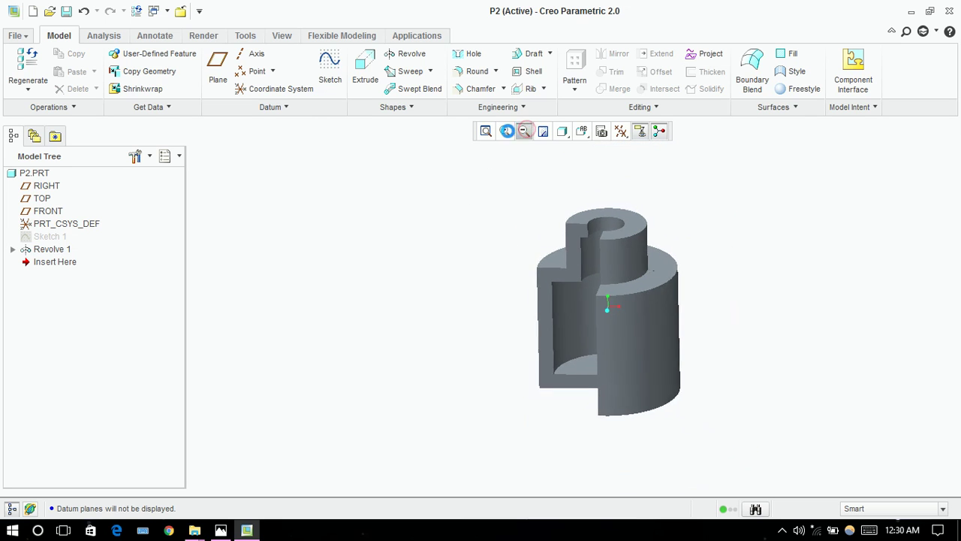
click(505, 130)
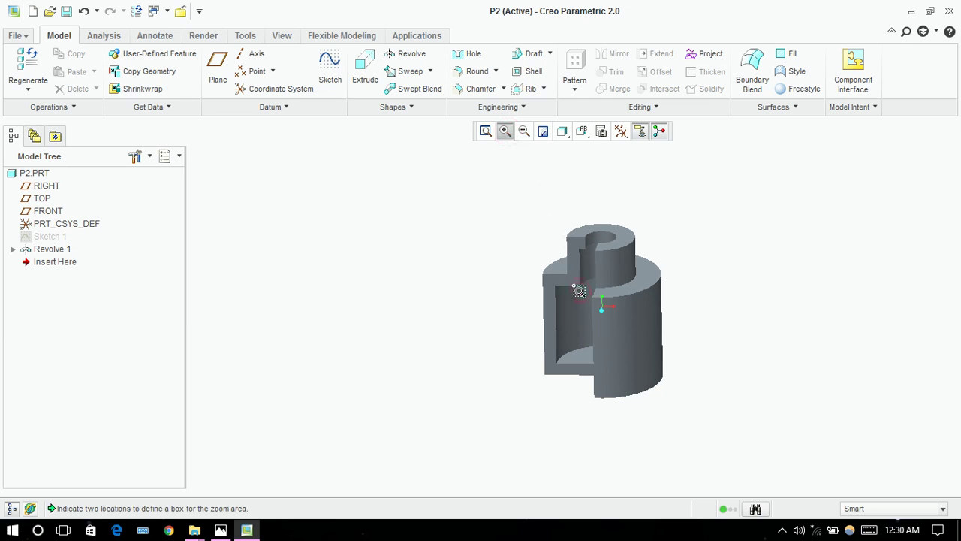
middle_click(579, 291)
click(485, 131)
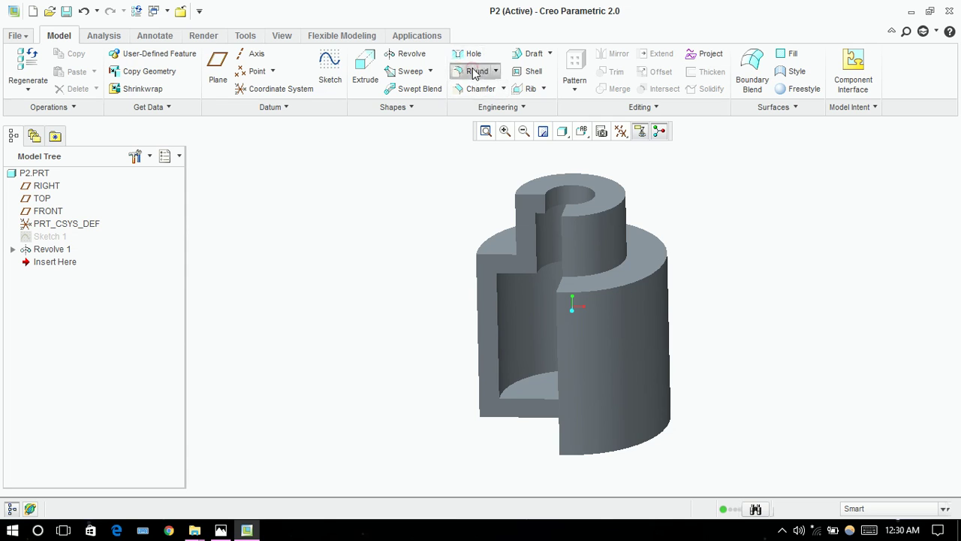
Step: Start a round and select the bottle's bottom outer circular edge
click(476, 72)
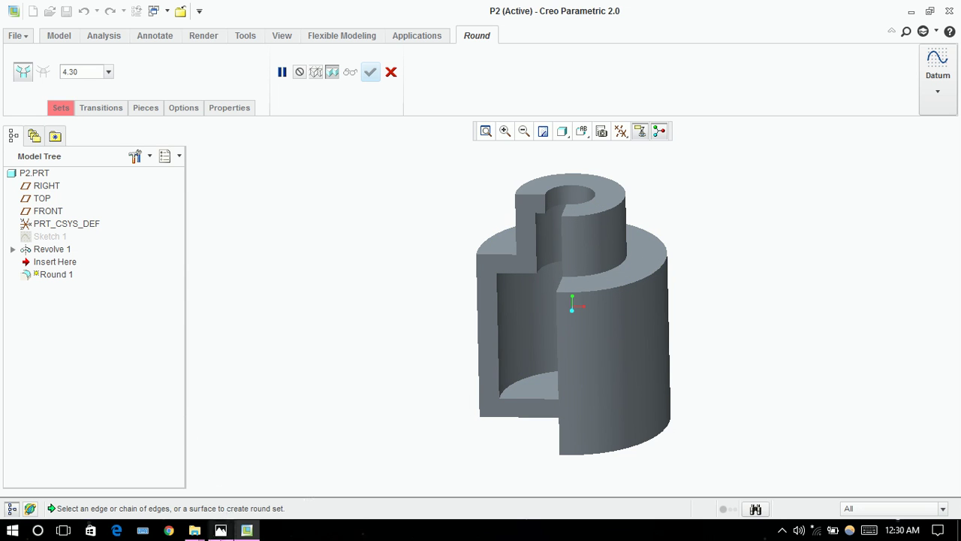
click(222, 529)
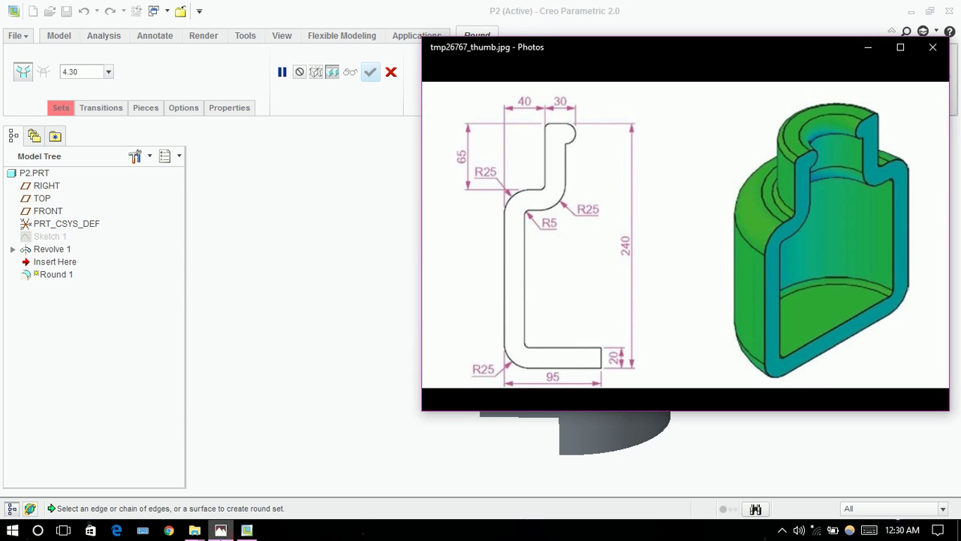
click(220, 530)
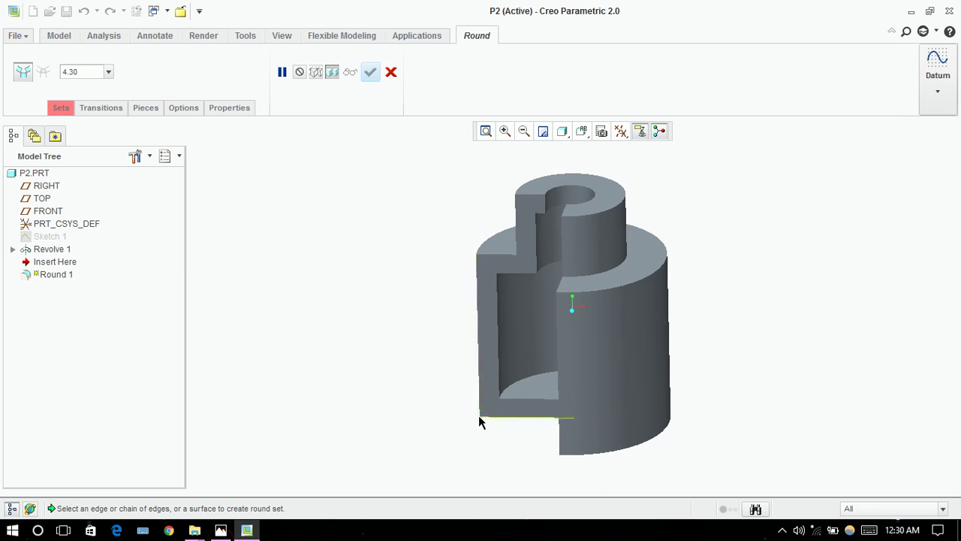
click(479, 416)
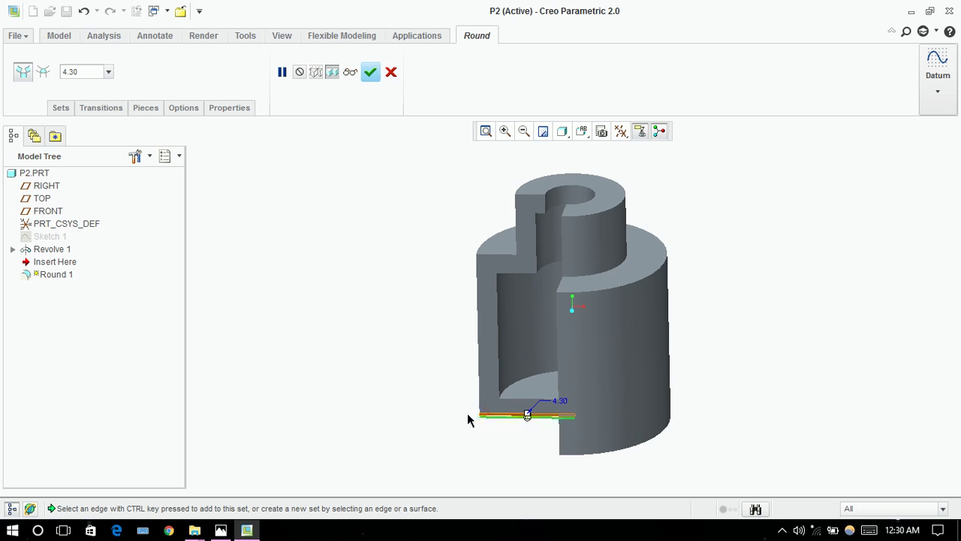
click(466, 417)
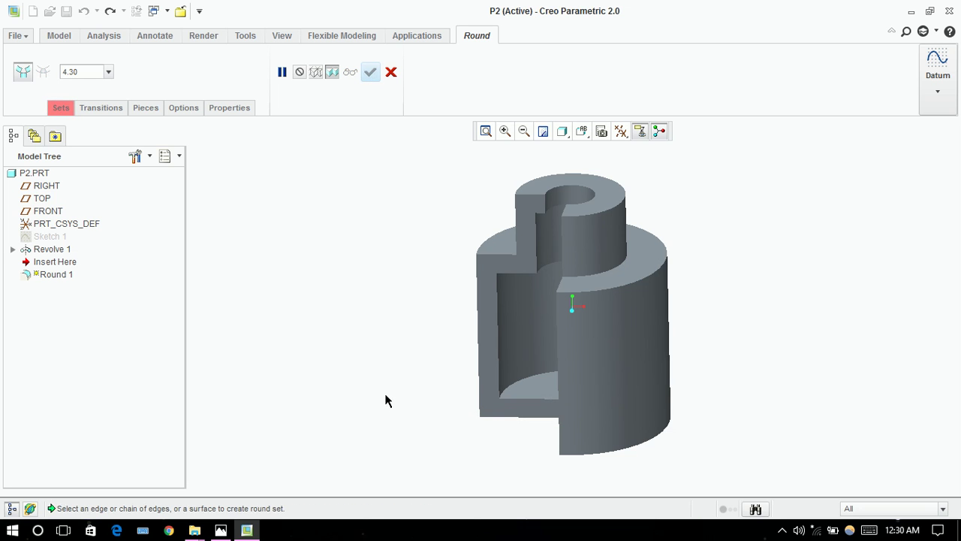
middle_drag(385, 401, 424, 396)
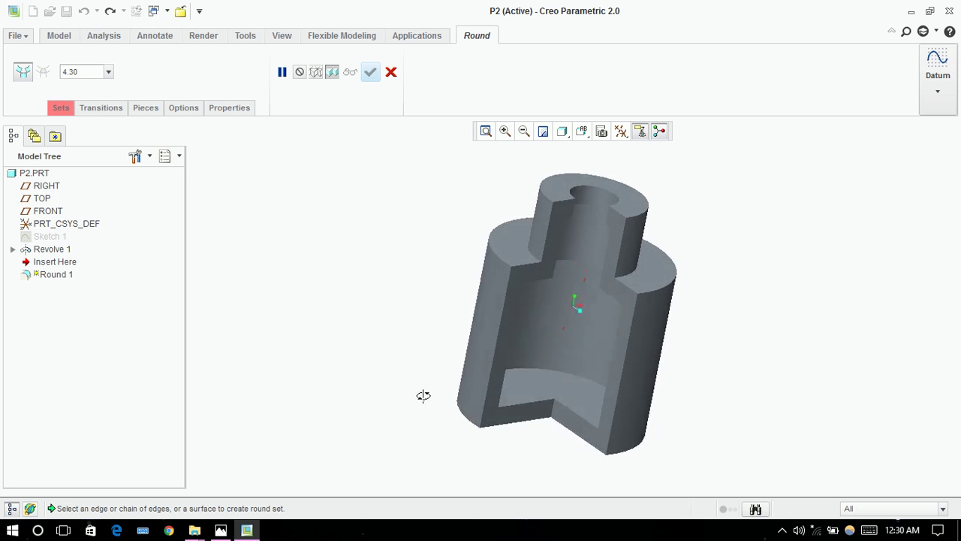
click(469, 421)
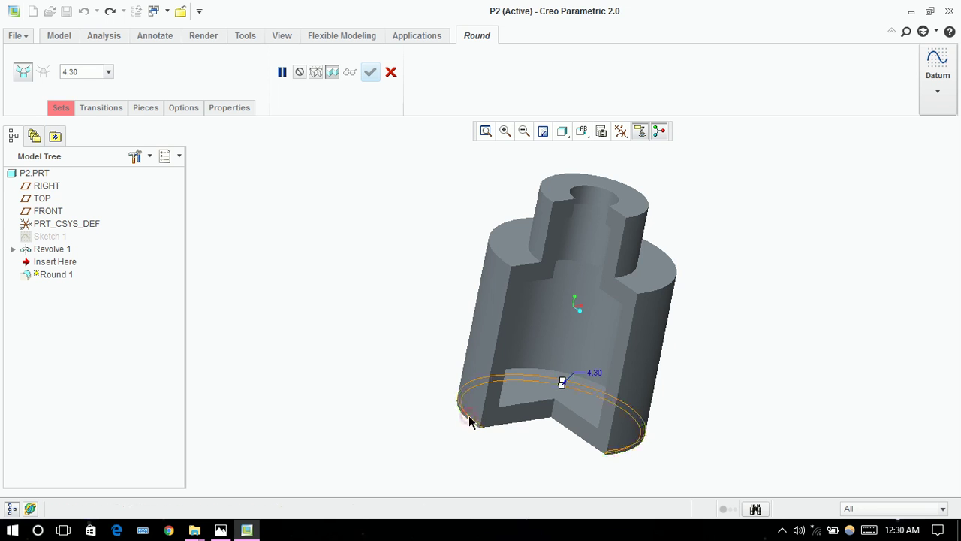
Step: Set the round radius to 25 and bring up the reference drawing
double_click(599, 374)
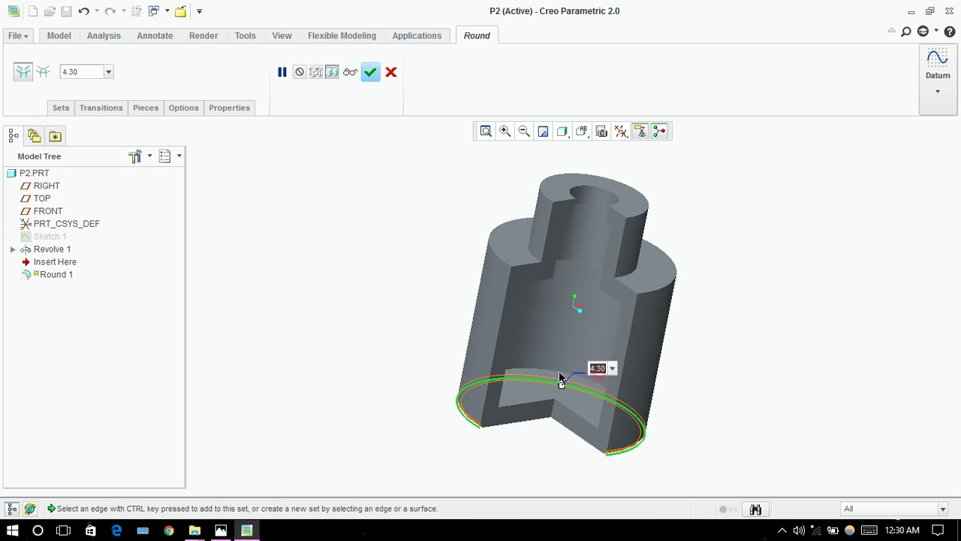
text(25)
key(Return)
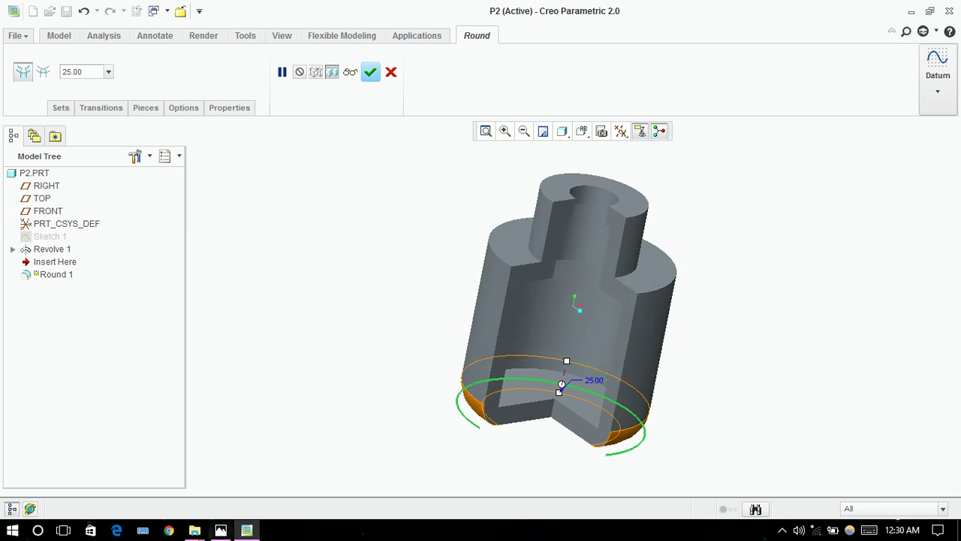
click(221, 530)
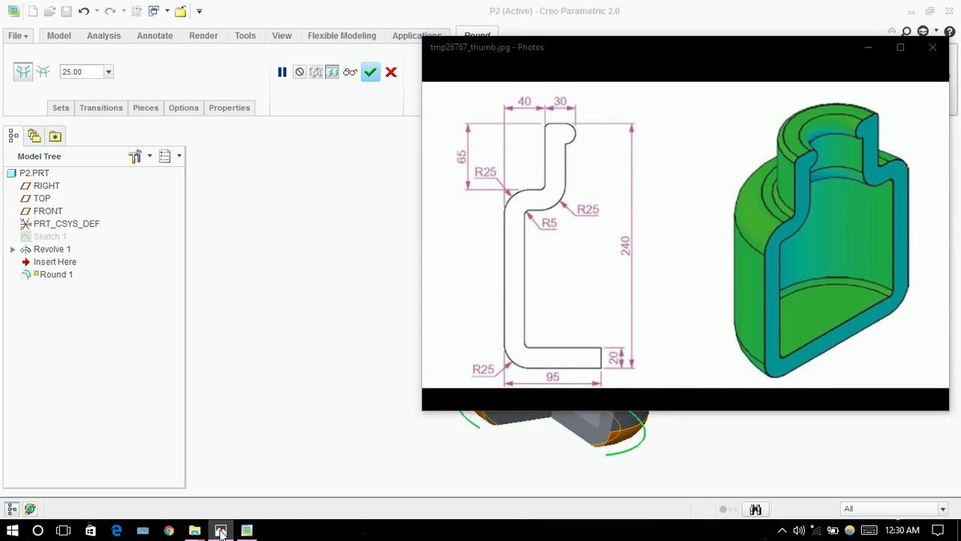
Step: Add the shoulder circular edge and the inner notch edge to the 25 round
click(220, 530)
ctrl+click(489, 248)
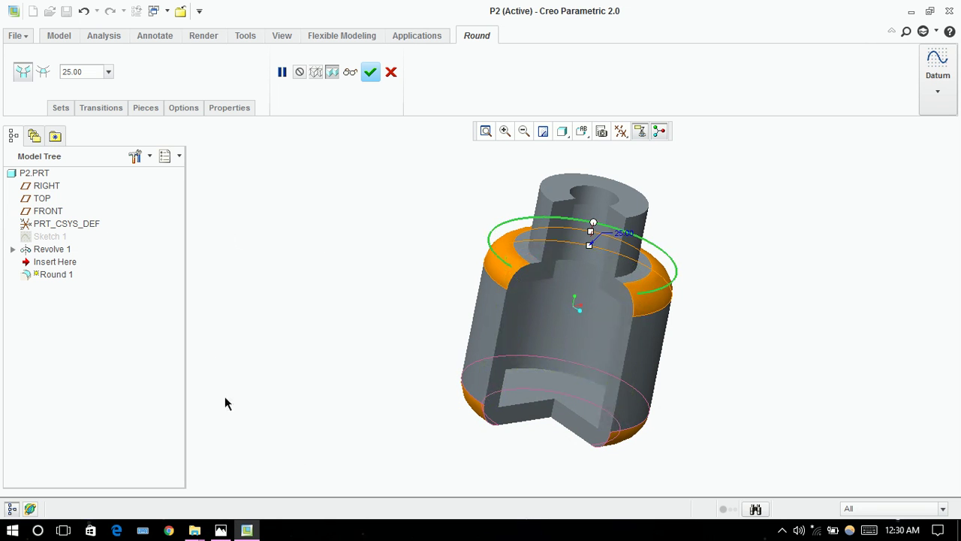
middle_drag(844, 358, 759, 341)
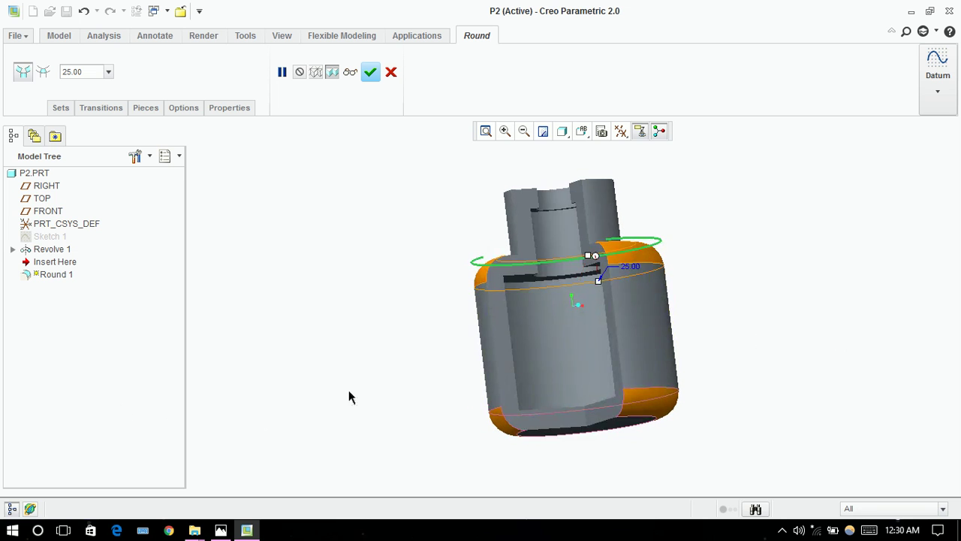
click(221, 530)
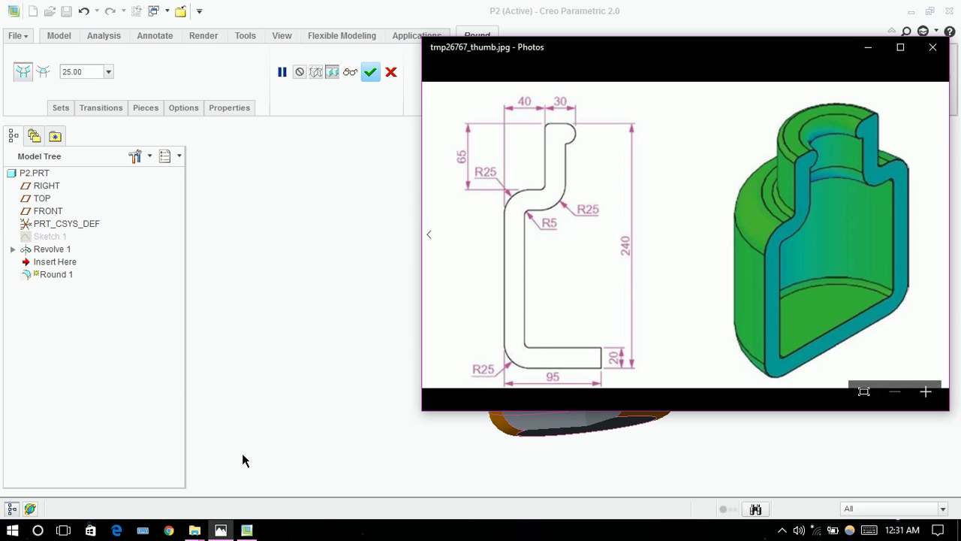
click(221, 530)
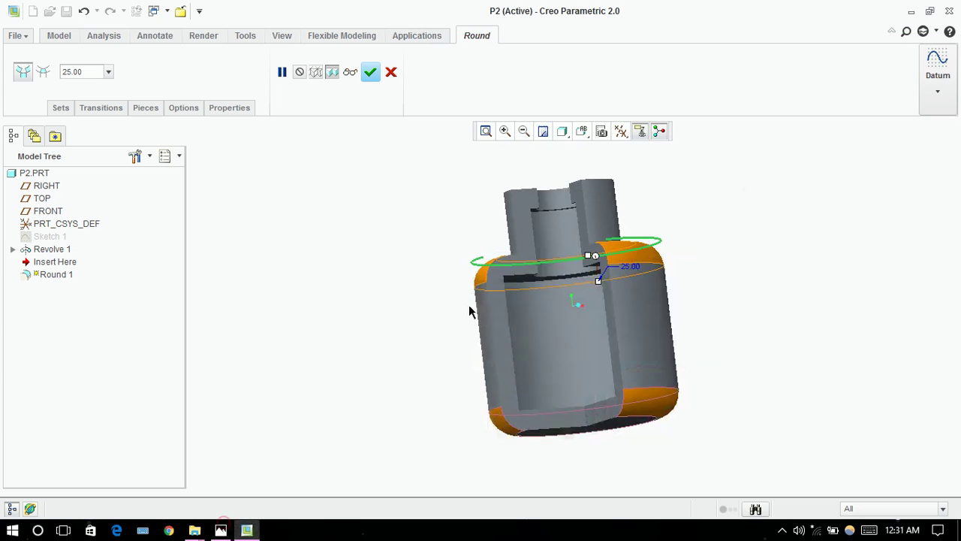
ctrl+click(546, 281)
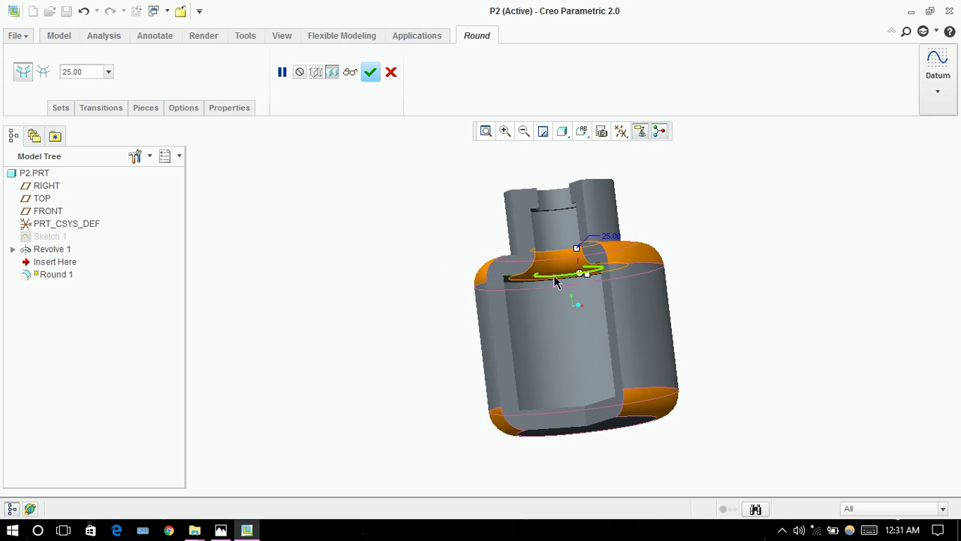
Step: Pick another edge and change the round radius to 5
click(501, 281)
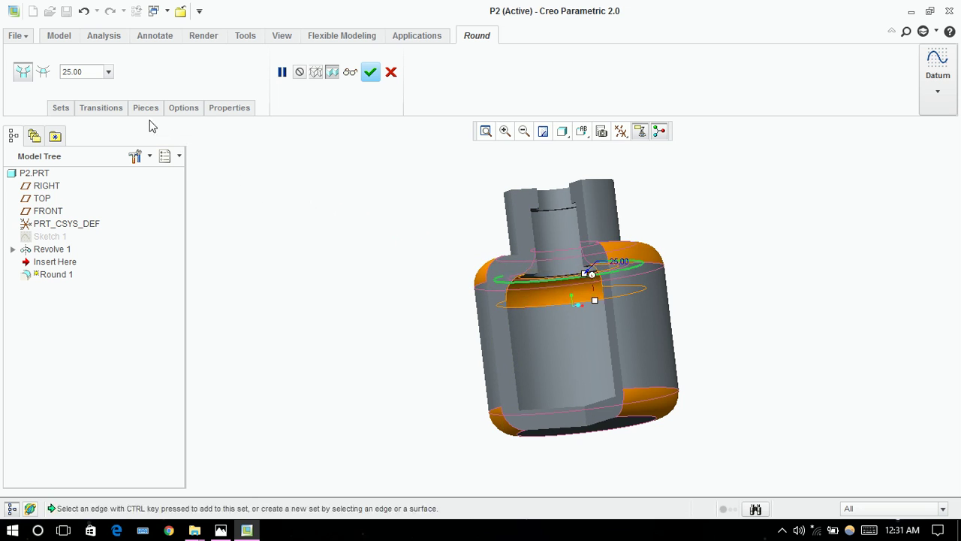
double_click(85, 72)
text(5)
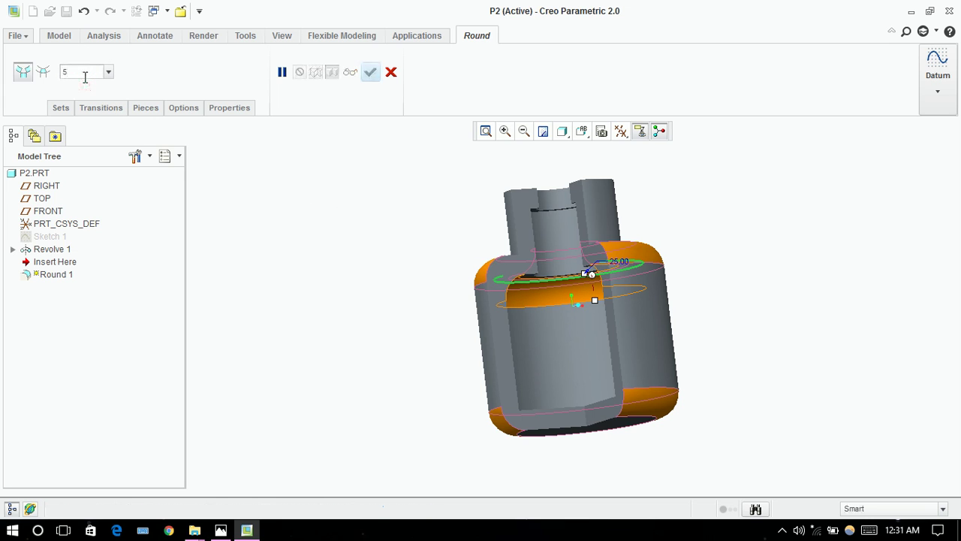
key(Return)
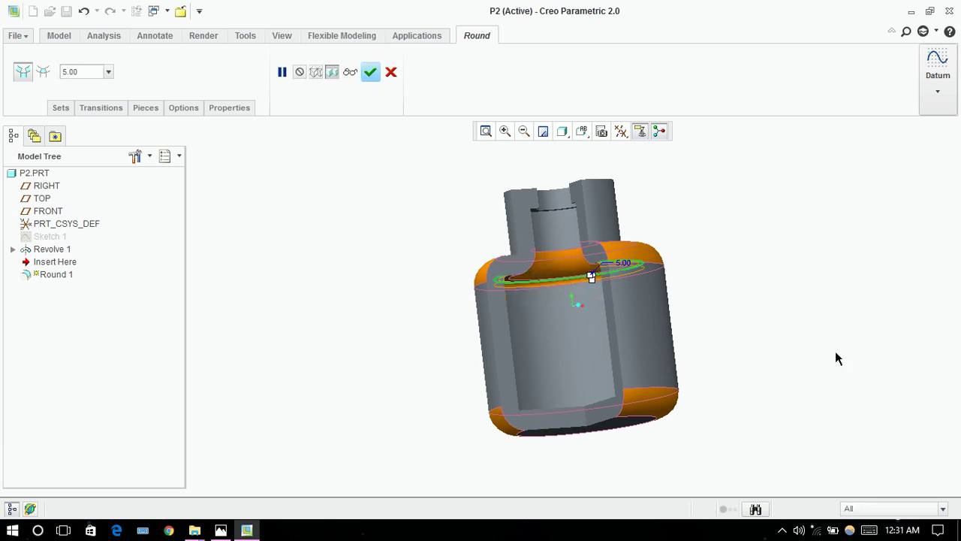
Step: Place the 5 round on the inner bottom edge, then on the neck opening's top edge
middle_drag(835, 353, 809, 368)
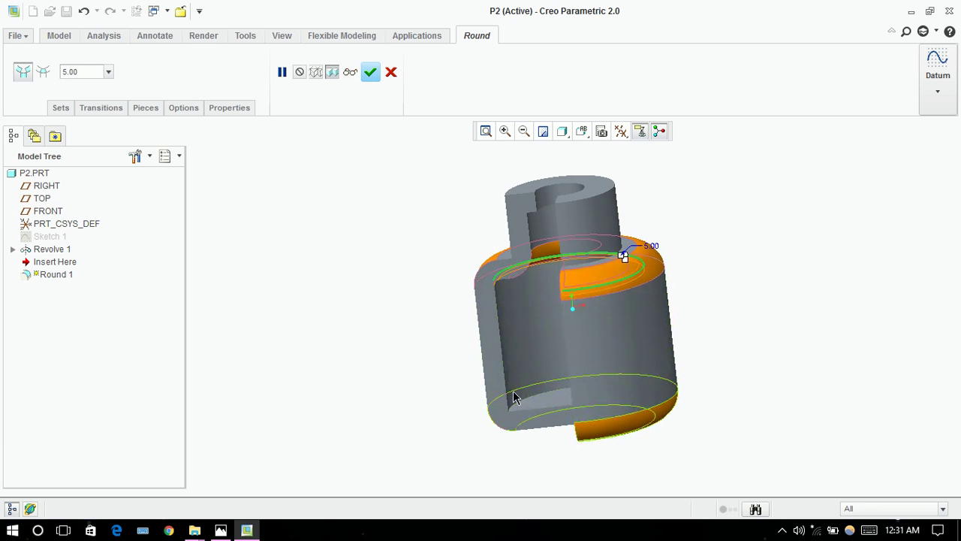
middle_drag(343, 414, 381, 411)
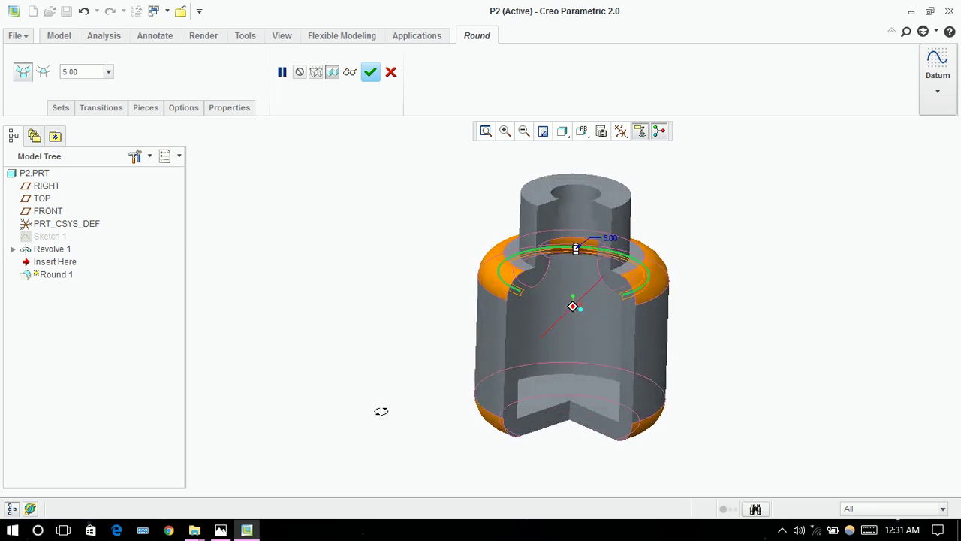
click(587, 378)
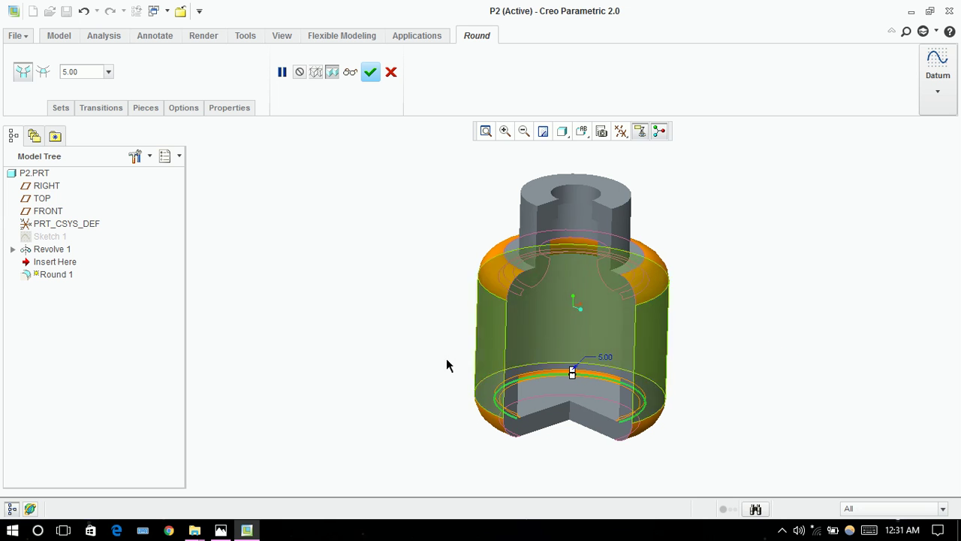
mouse_move(370, 326)
middle_down()
mouse_move(370, 298)
mouse_move(403, 315)
mouse_move(373, 315)
middle_up()
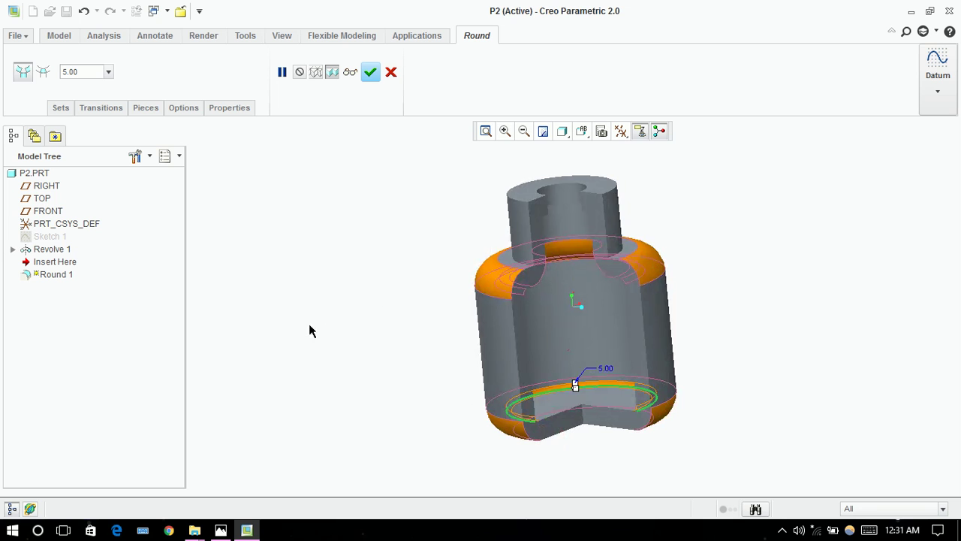
click(221, 530)
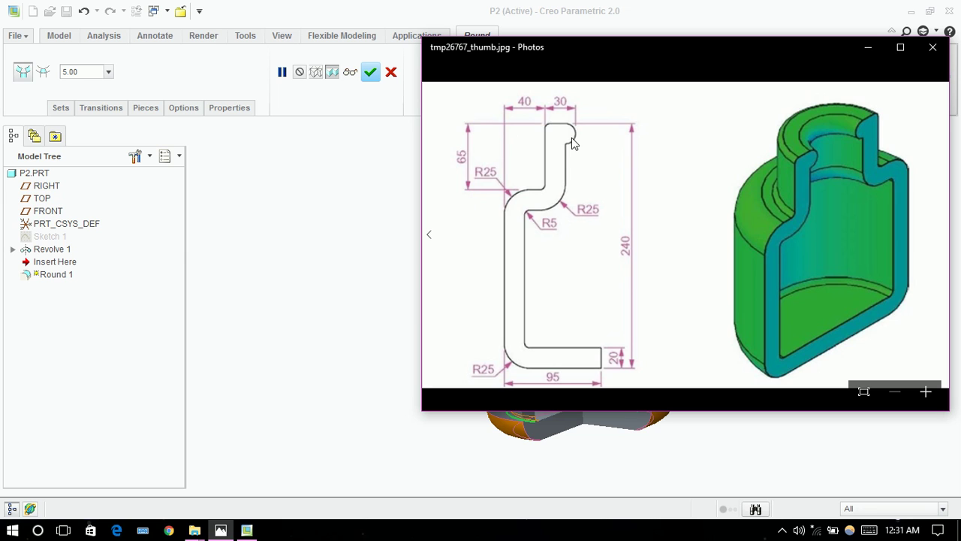
click(338, 288)
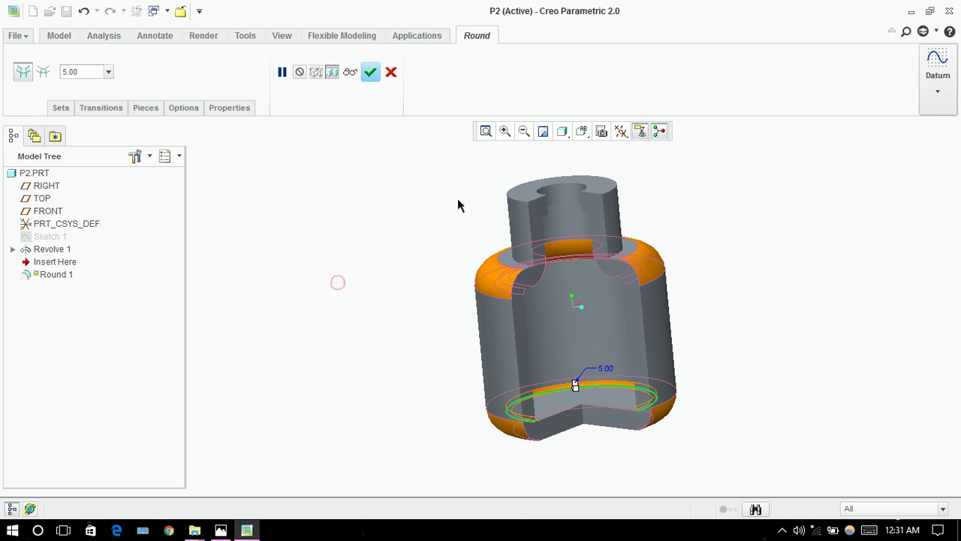
click(546, 204)
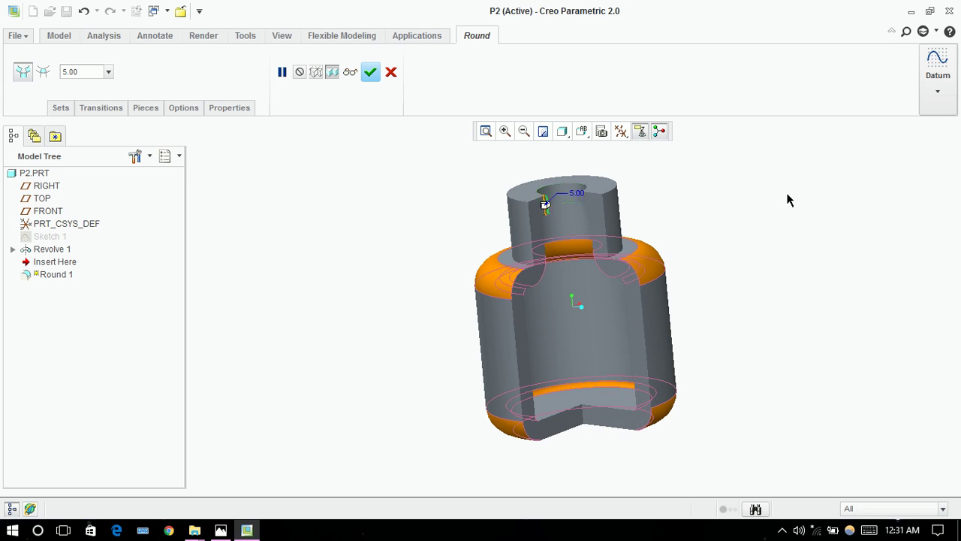
Step: Undo the last edge pick, re-pick the neck's top edge and give it a 20 radius
key(ctrl+z)
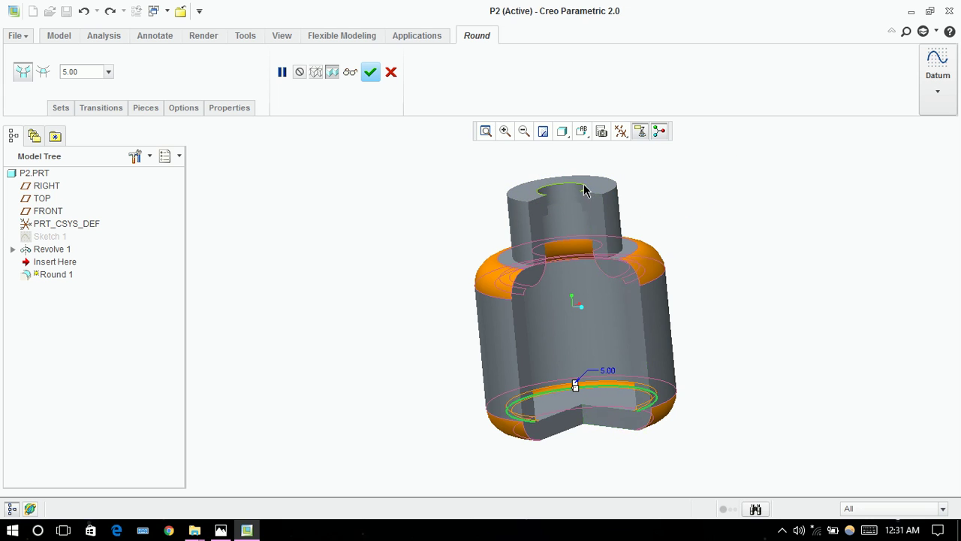
click(585, 190)
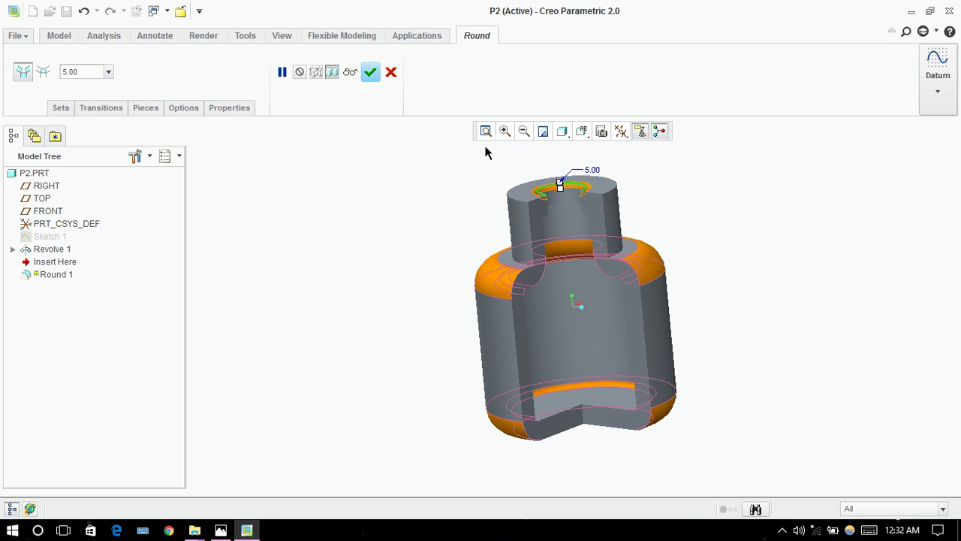
double_click(593, 170)
text(20)
key(Return)
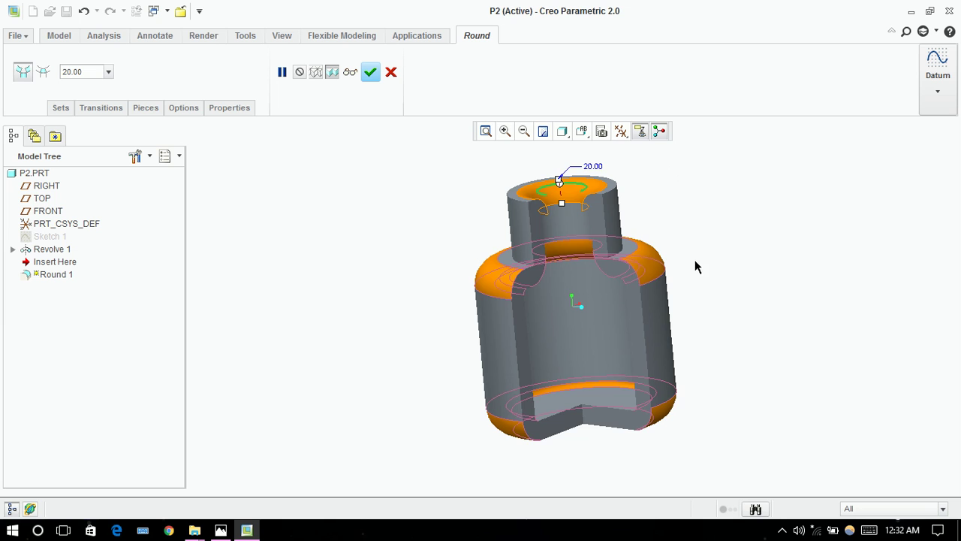
middle_drag(697, 266, 684, 243)
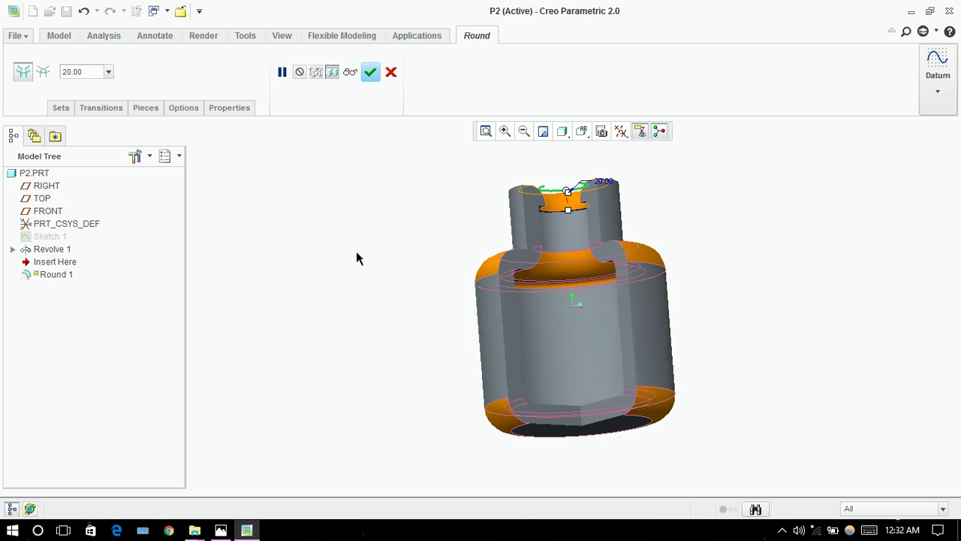
click(221, 530)
Step: Check the 5.00 round on the inner bottom edge and apply Round 1
click(221, 530)
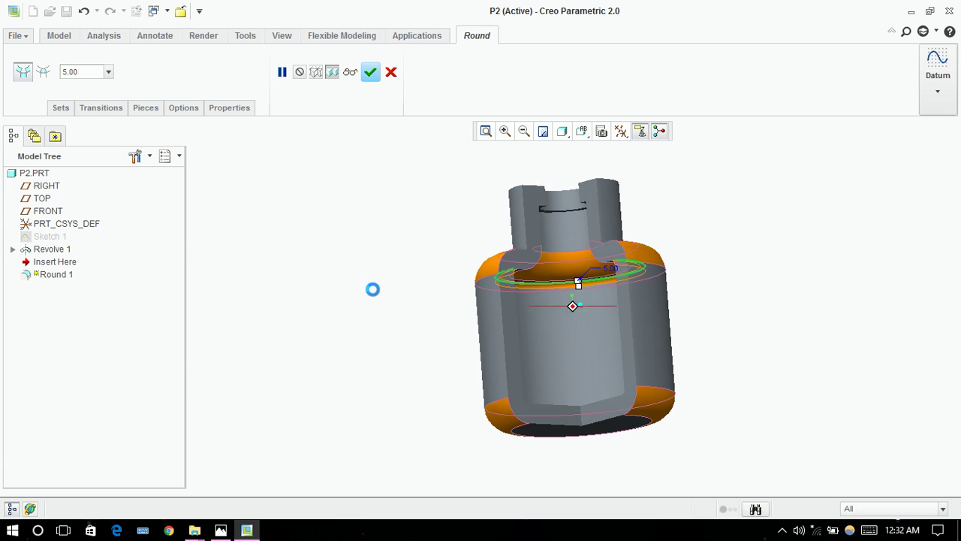
mouse_move(371, 287)
middle_down()
mouse_move(355, 318)
mouse_move(374, 296)
middle_up()
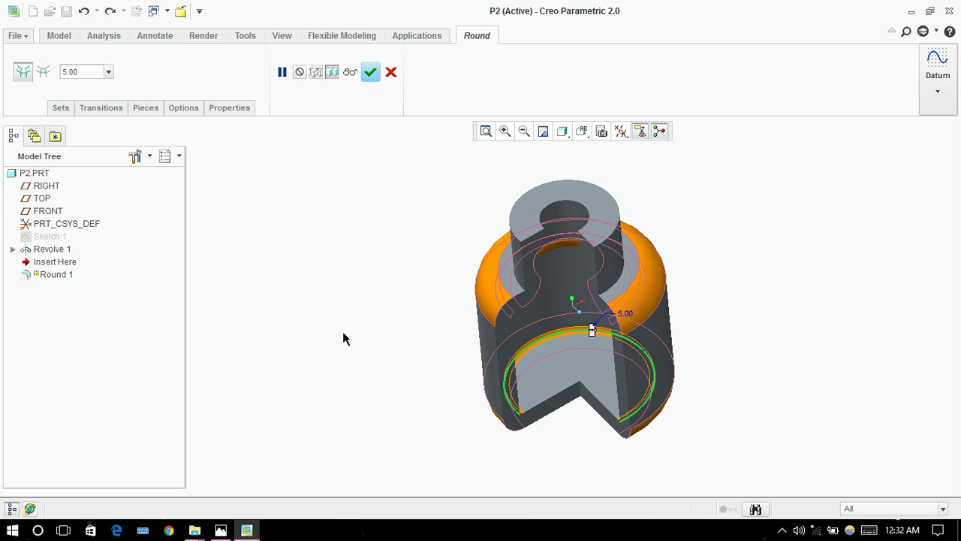
middle_drag(343, 335, 335, 306)
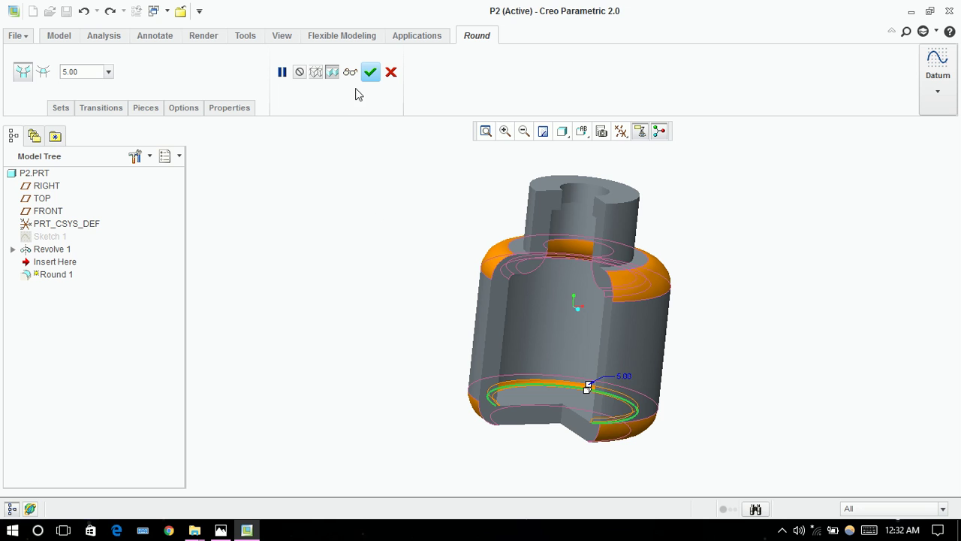
click(370, 72)
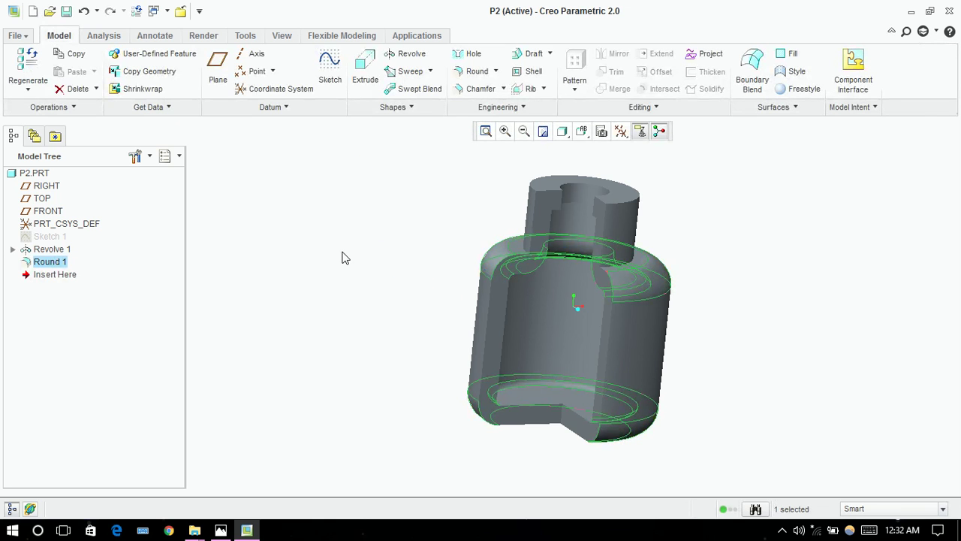
middle_drag(342, 257, 343, 281)
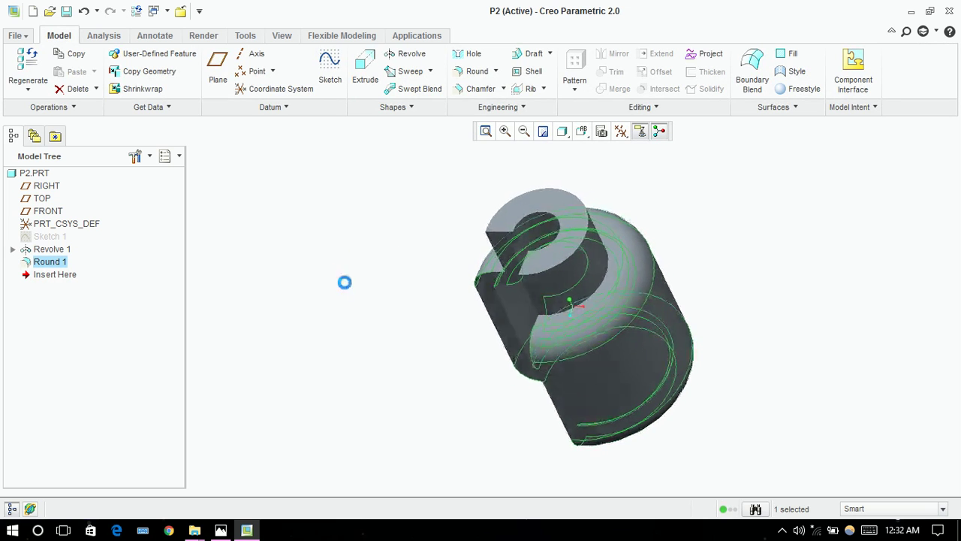
mouse_move(374, 325)
middle_down()
mouse_move(381, 289)
mouse_move(488, 258)
mouse_move(384, 324)
mouse_move(461, 262)
mouse_move(473, 278)
mouse_move(440, 316)
middle_up()
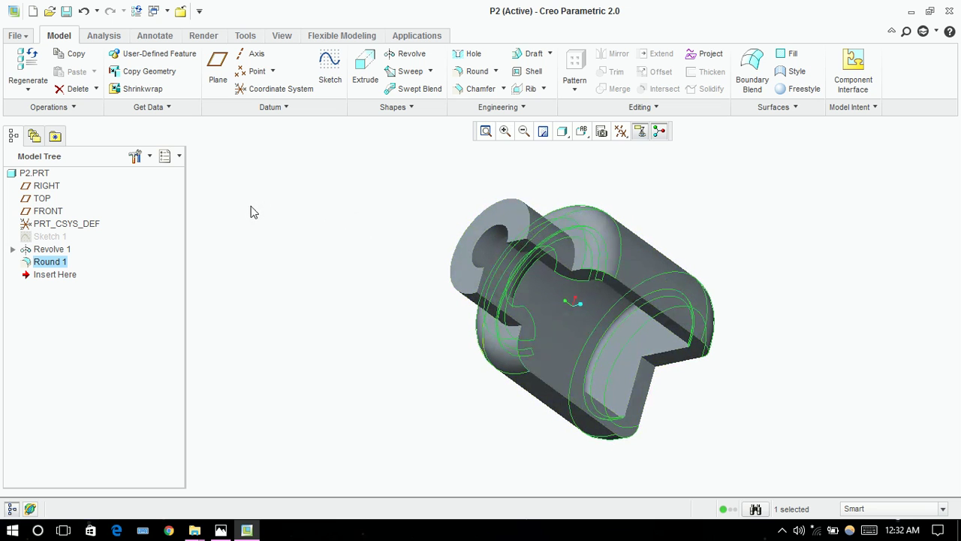
click(48, 238)
Step: Edit Sketch 1's definition and orient it to the flat sketch view
right_click(47, 236)
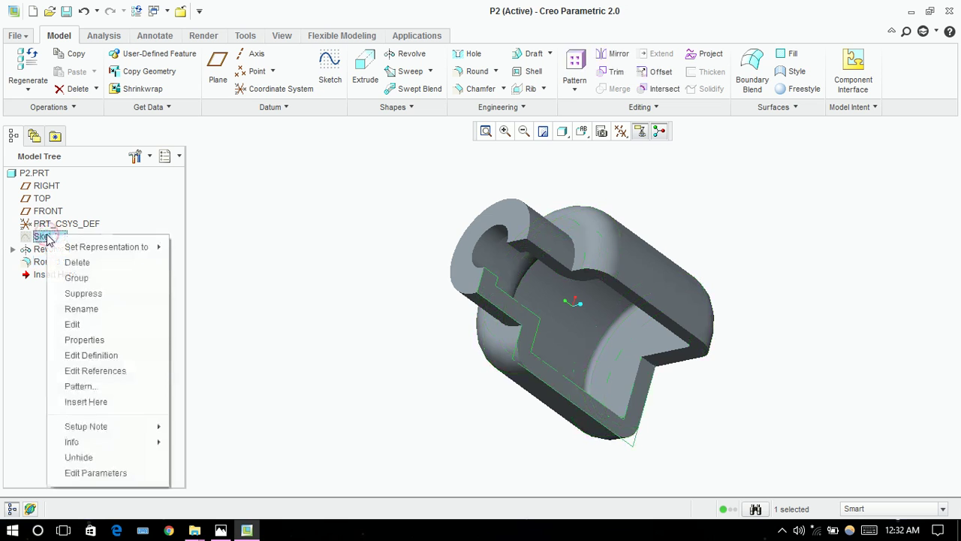
click(106, 357)
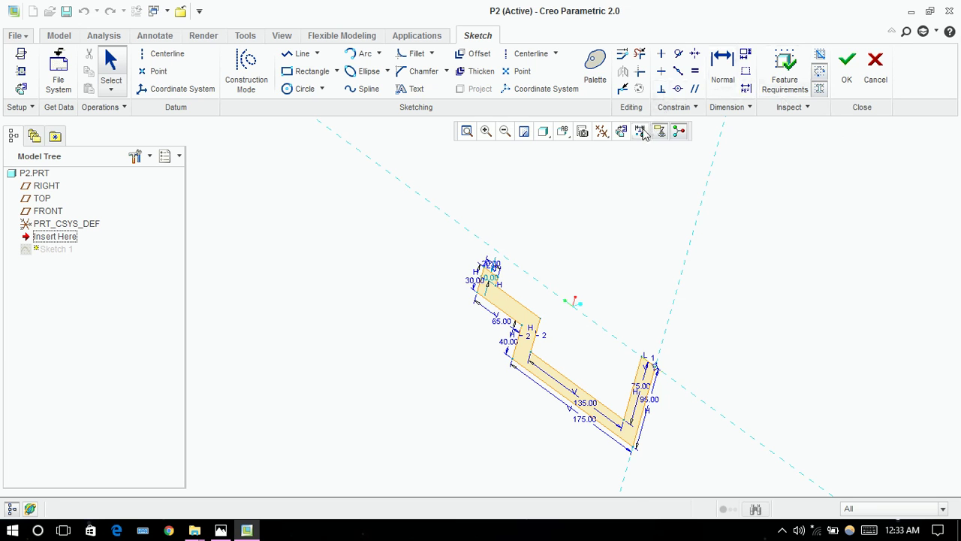
click(622, 132)
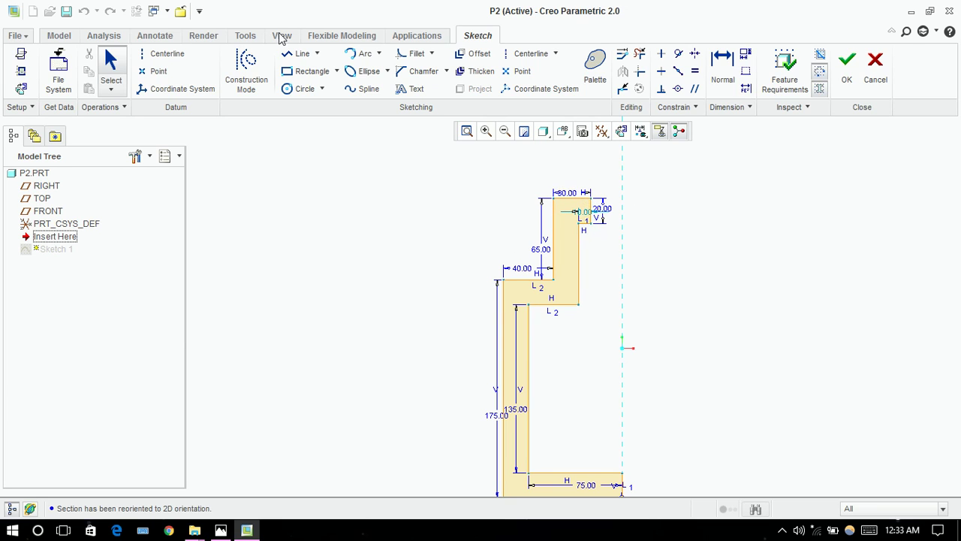
Step: Draw a center-and-point circle in the top notch, then delete the misplaced circle
click(304, 91)
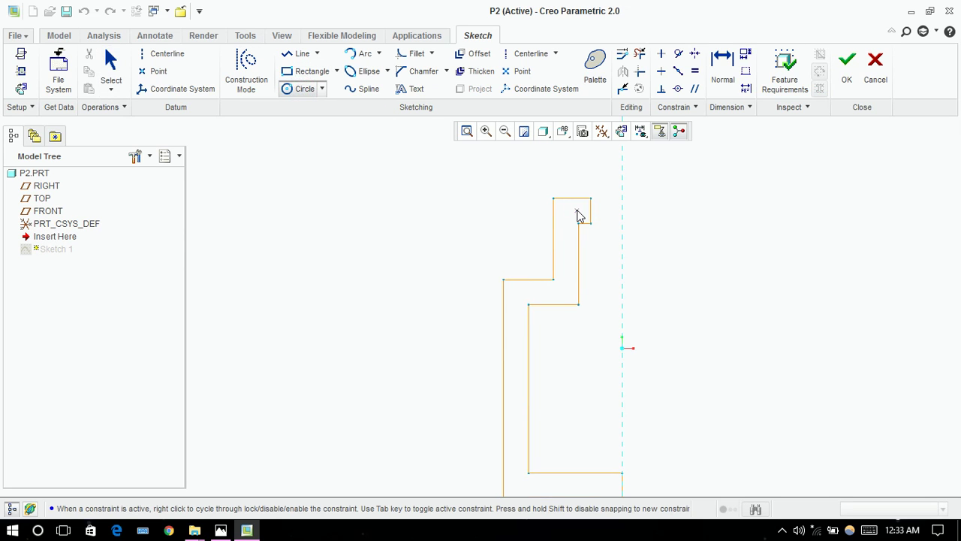
click(570, 211)
click(587, 217)
click(588, 215)
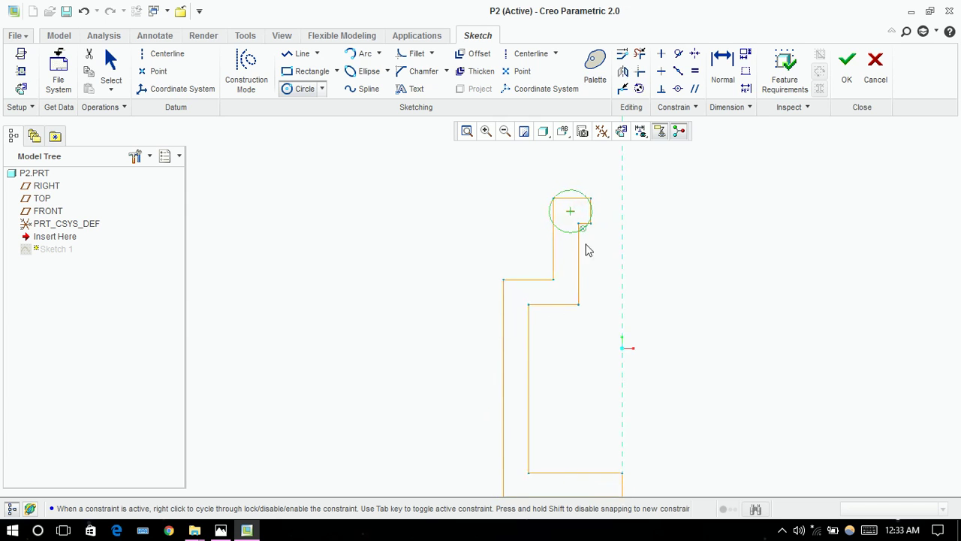
middle_click(589, 260)
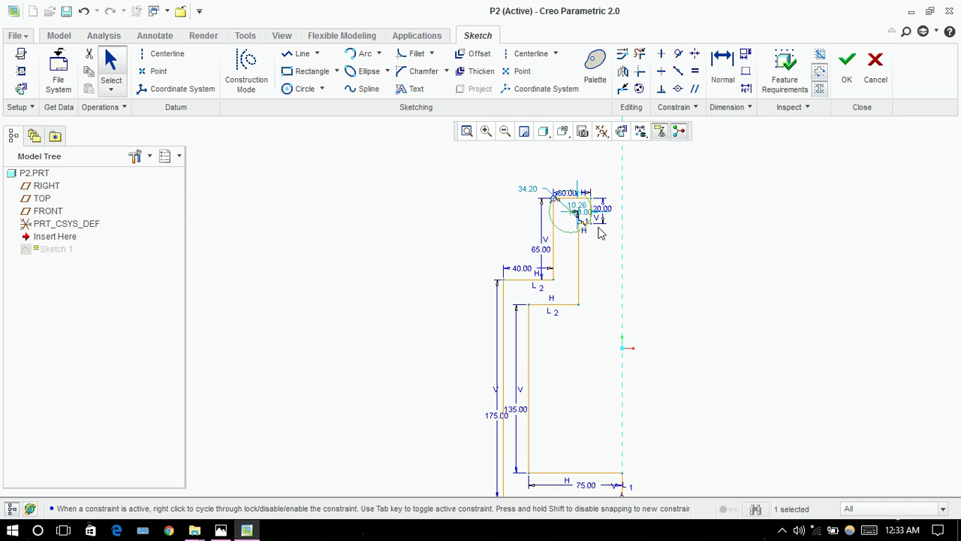
key(Delete)
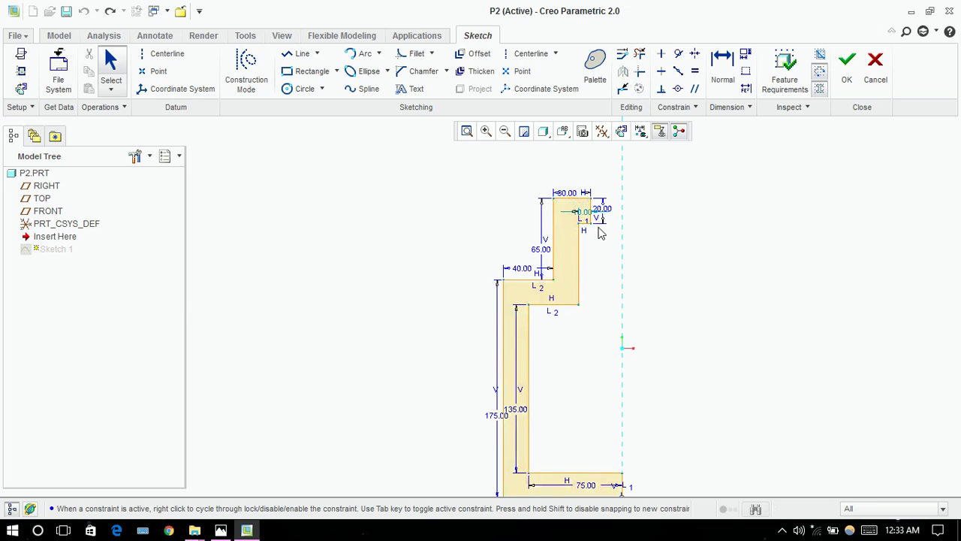
Step: Redraw the circle centred at the neck's top corner to form the lip
click(301, 88)
click(569, 215)
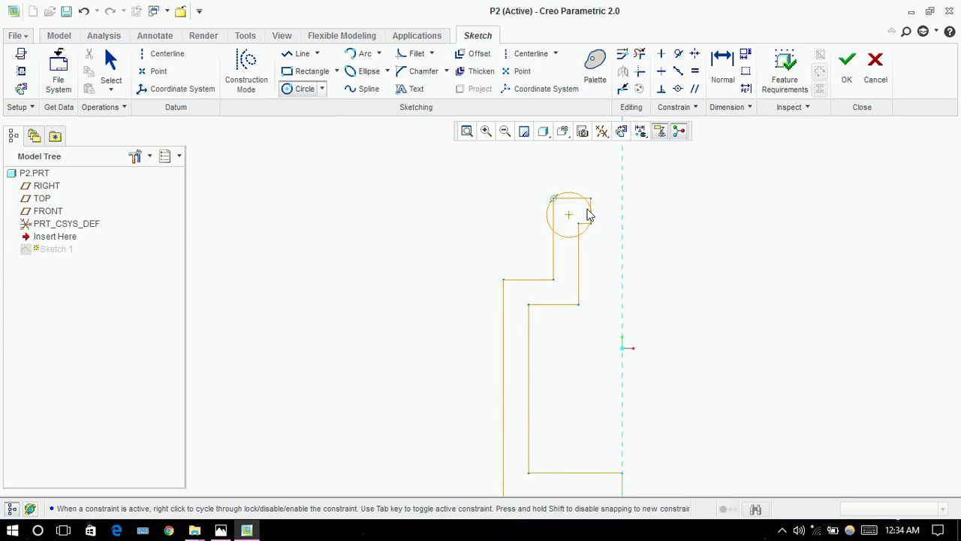
click(590, 215)
middle_click(596, 252)
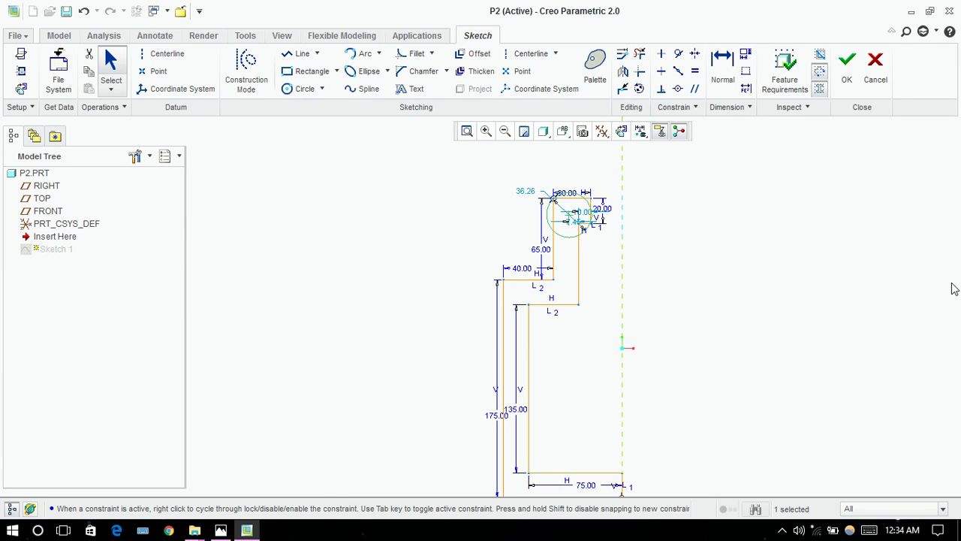
click(666, 263)
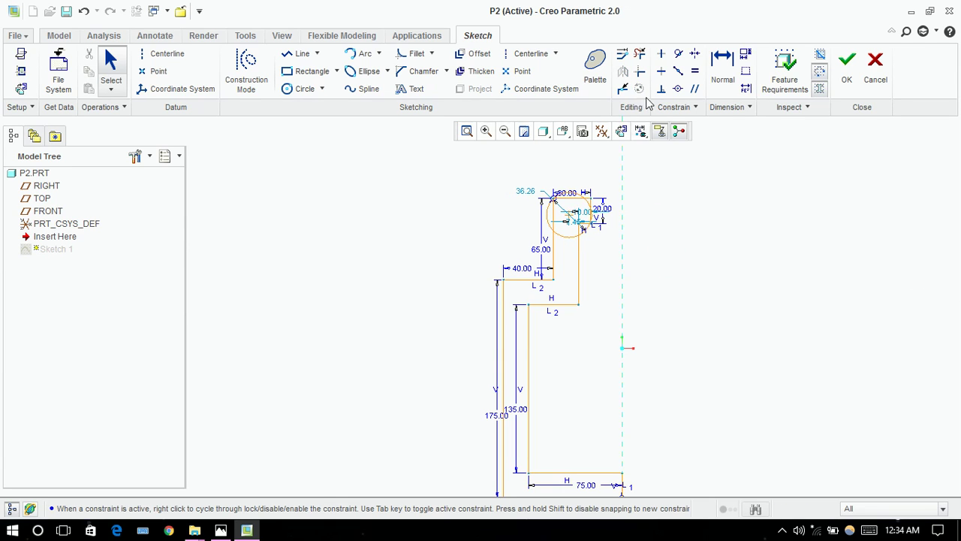
Step: Trim the neck circle's unwanted upper-left and upper-right segments
click(639, 55)
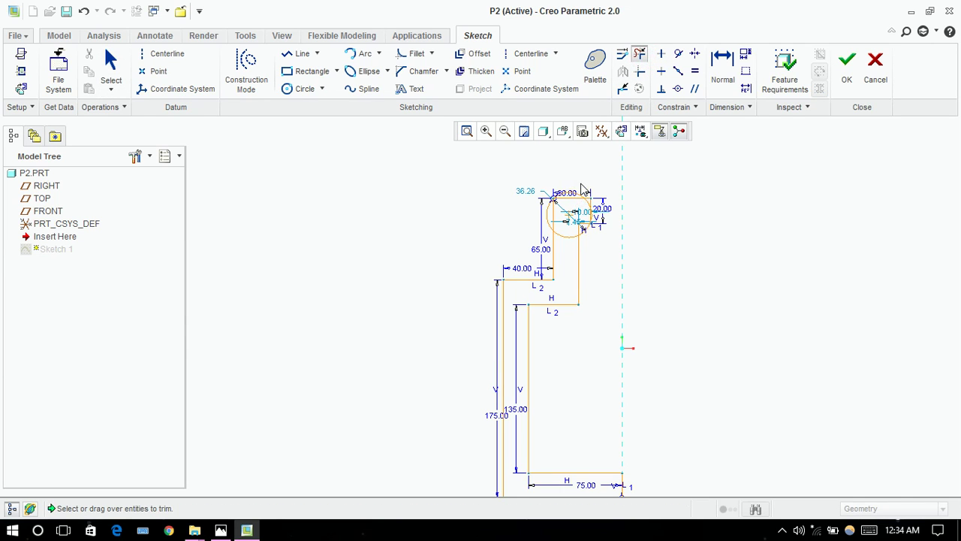
click(571, 193)
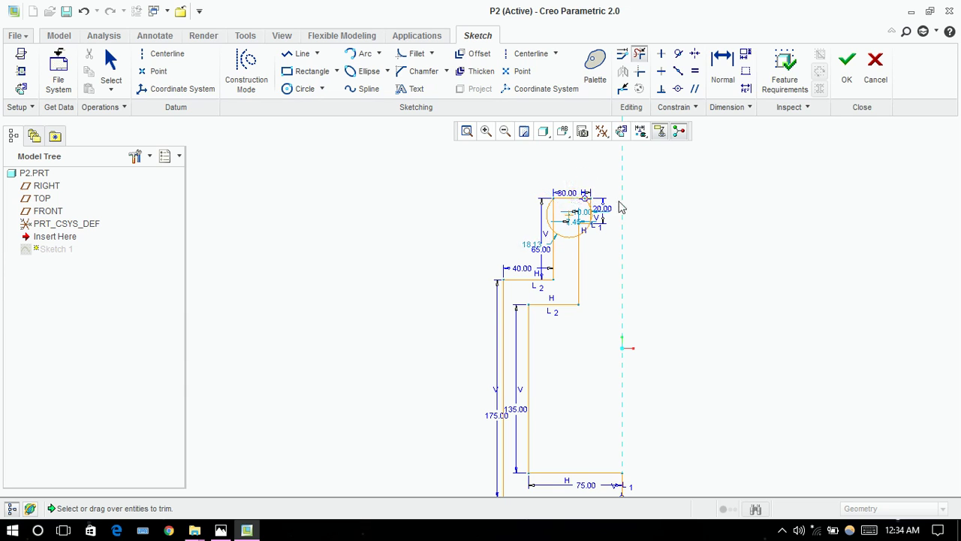
click(597, 197)
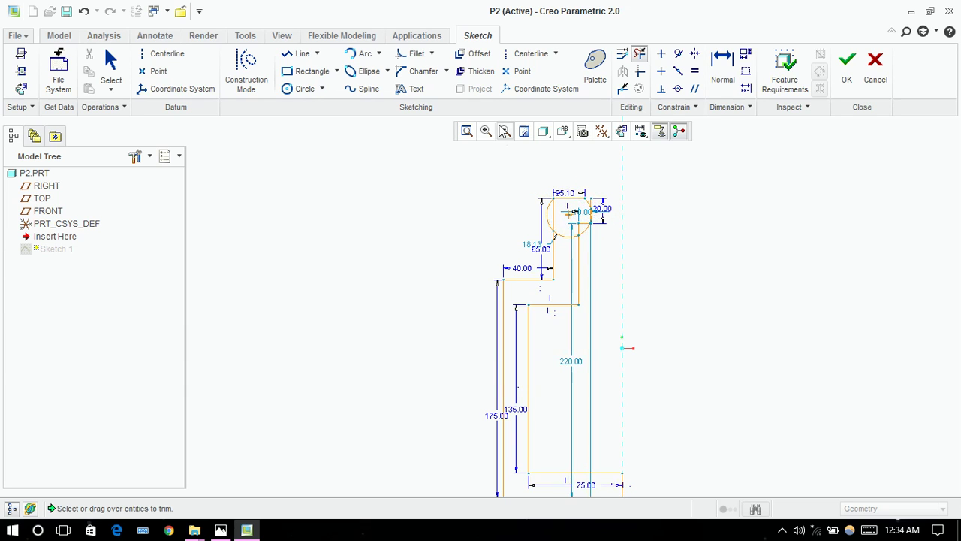
click(485, 132)
click(467, 132)
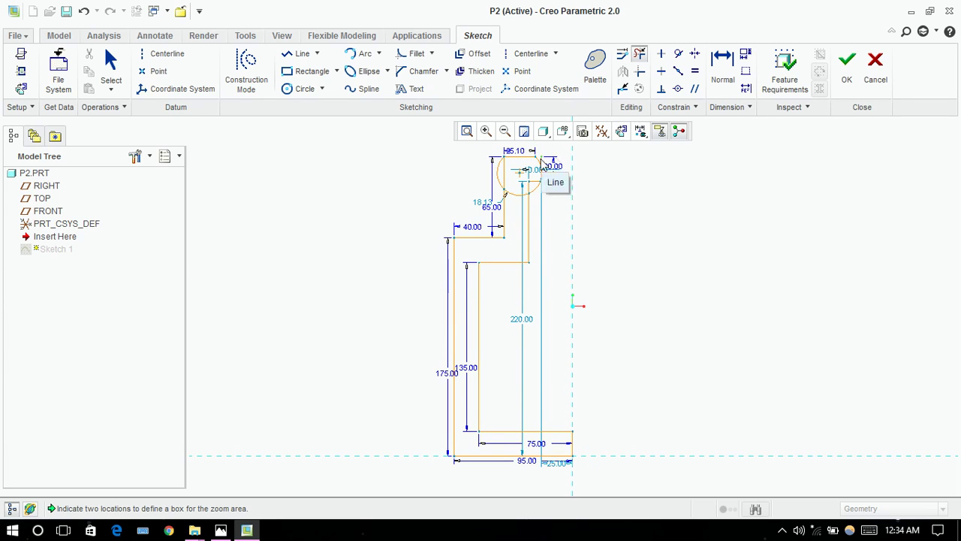
mouse_move(553, 183)
mouse_down()
mouse_move(551, 450)
mouse_move(564, 456)
mouse_move(556, 193)
mouse_move(526, 185)
mouse_move(545, 194)
mouse_move(536, 177)
mouse_move(536, 192)
mouse_up()
middle_click(518, 199)
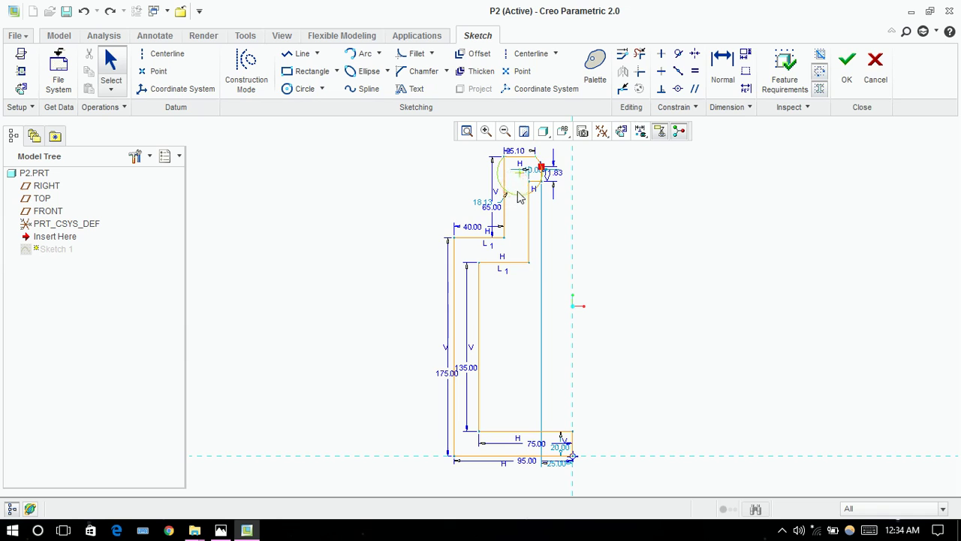
Step: Trim the surplus pieces of the top arc and a small leftover segment
click(639, 53)
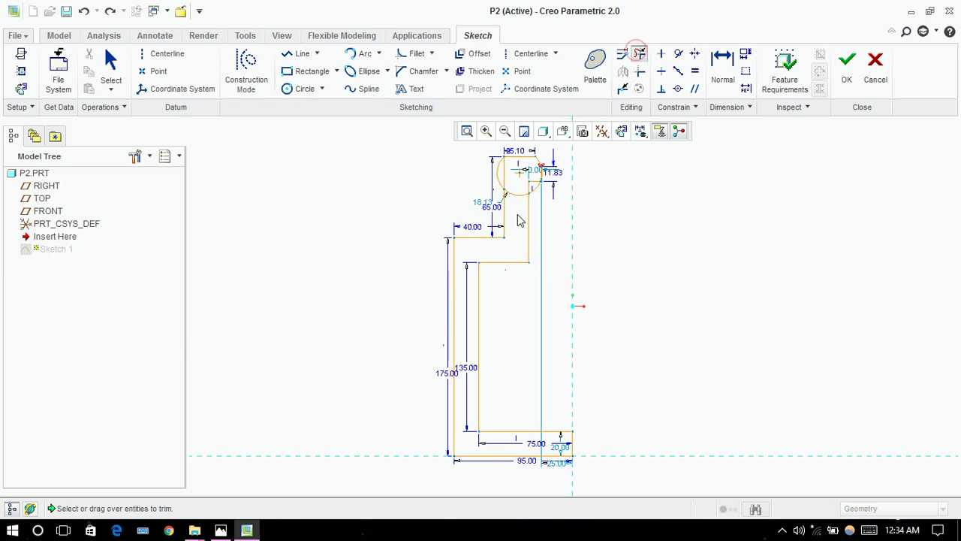
click(517, 186)
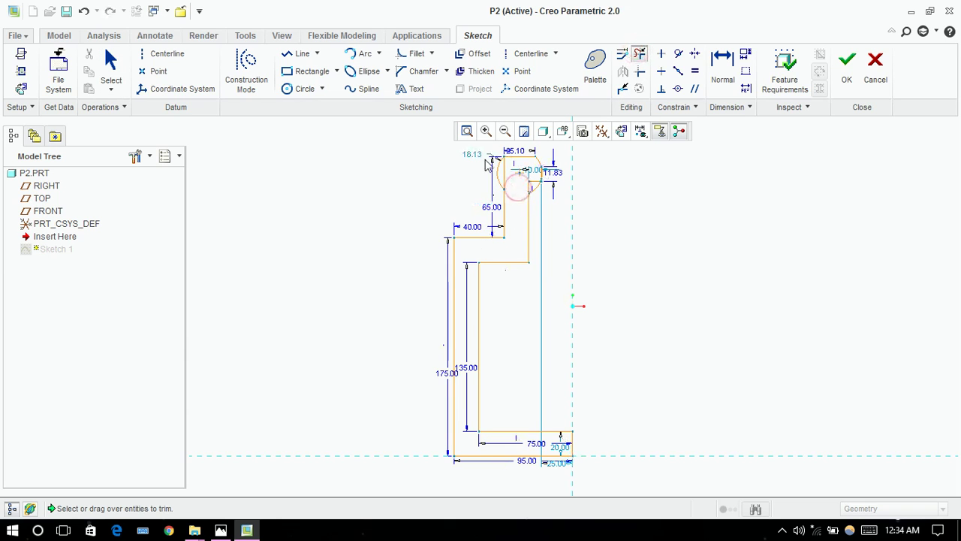
click(501, 177)
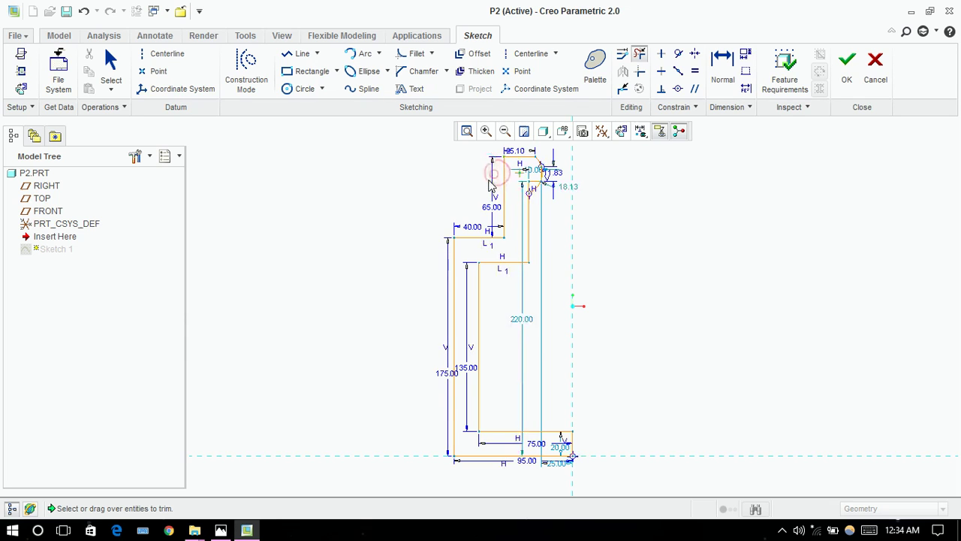
click(536, 194)
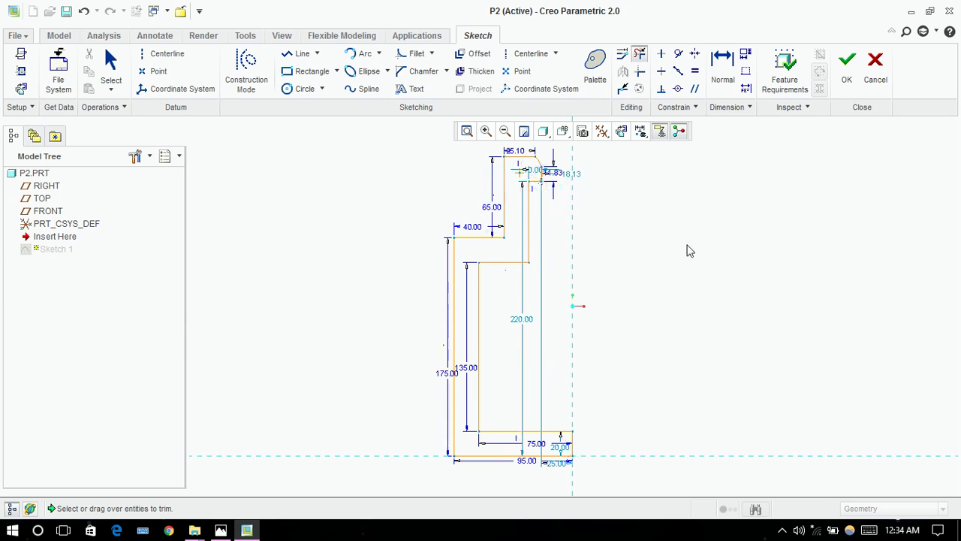
key(Escape)
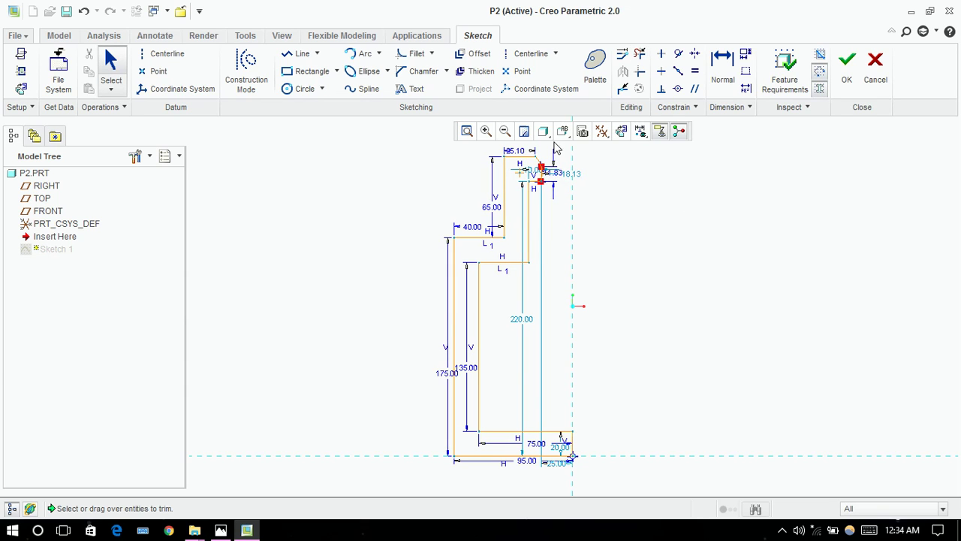
Step: Zoom into the neck lip corner and trim the stray corner lines and small rectangle
click(486, 131)
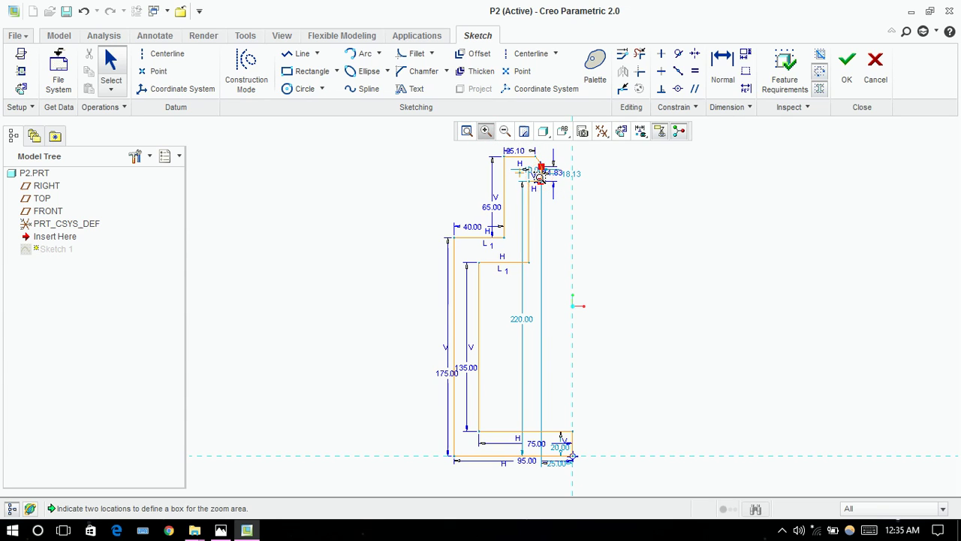
click(556, 175)
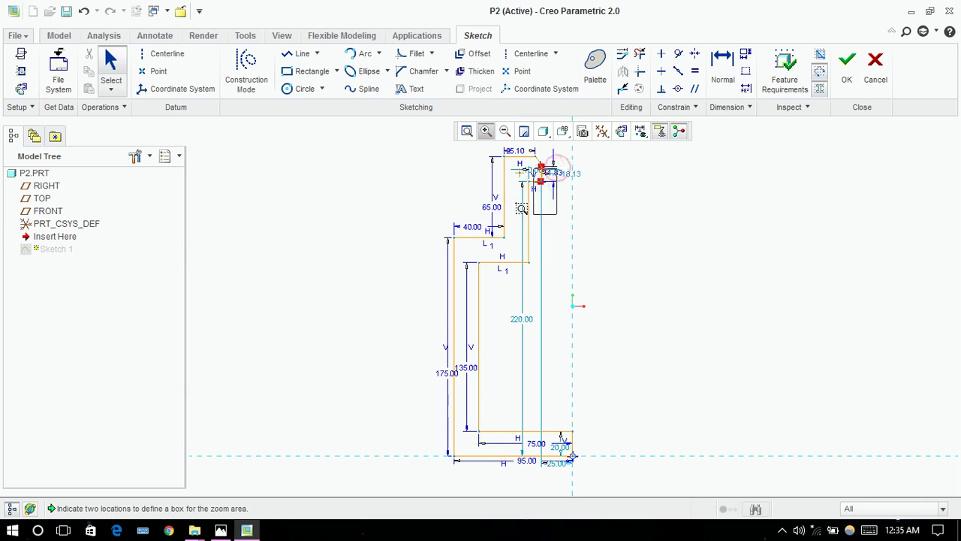
click(520, 208)
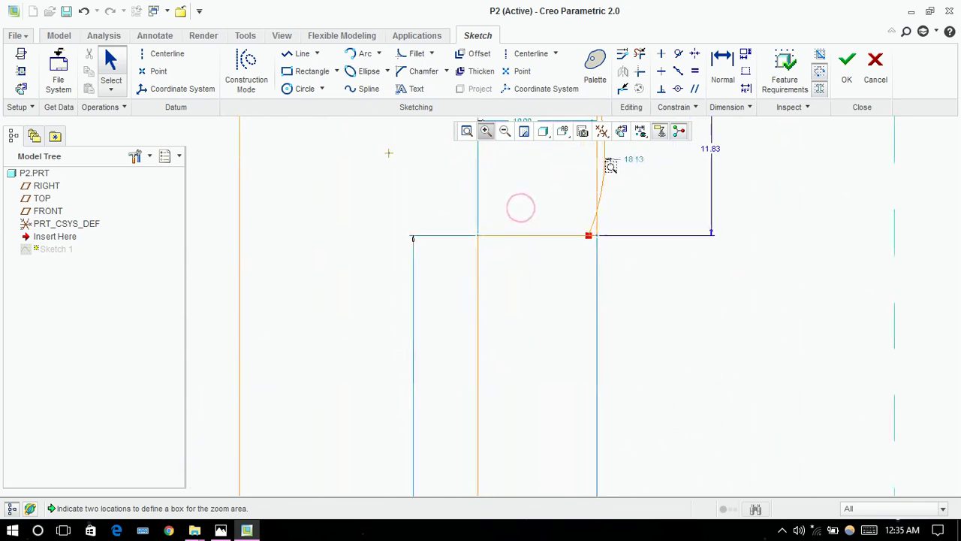
click(640, 55)
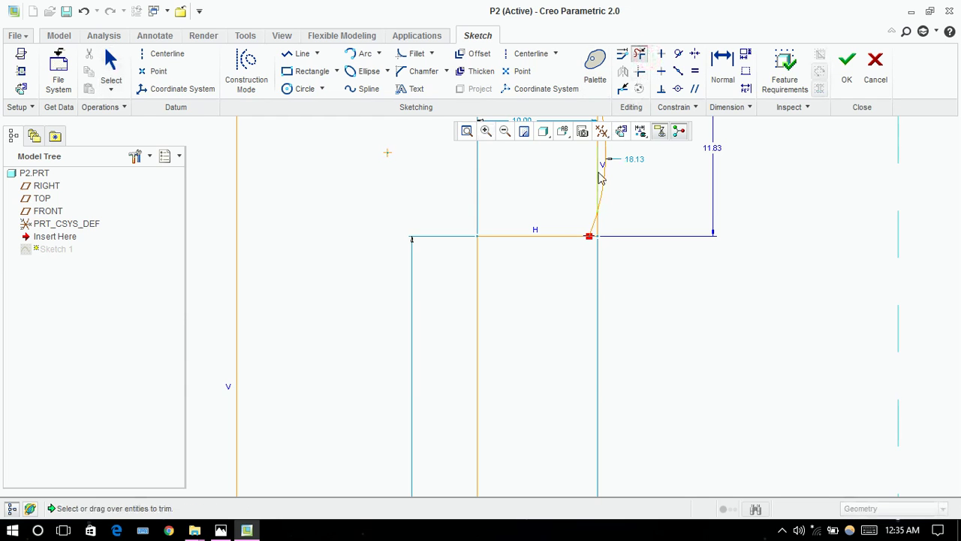
drag(600, 173, 581, 182)
middle_click(673, 172)
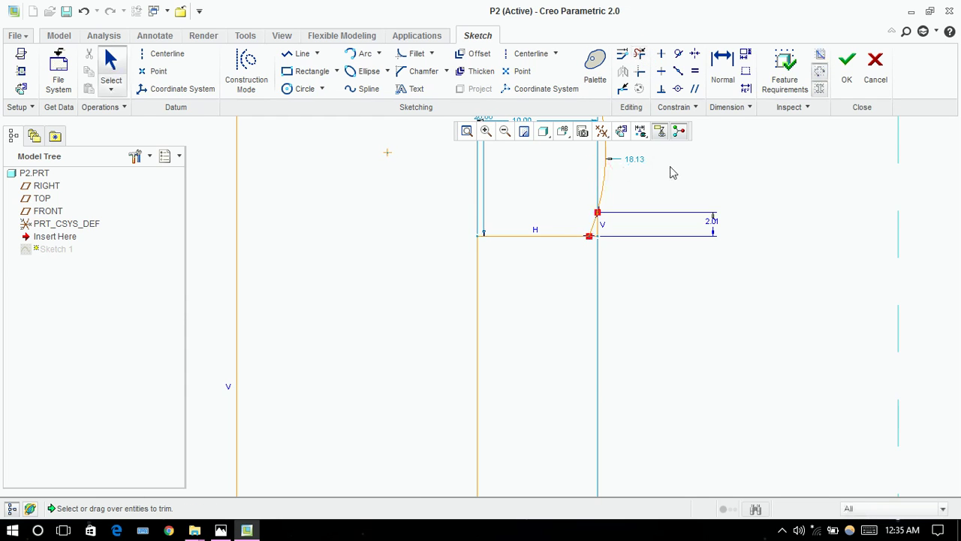
click(639, 55)
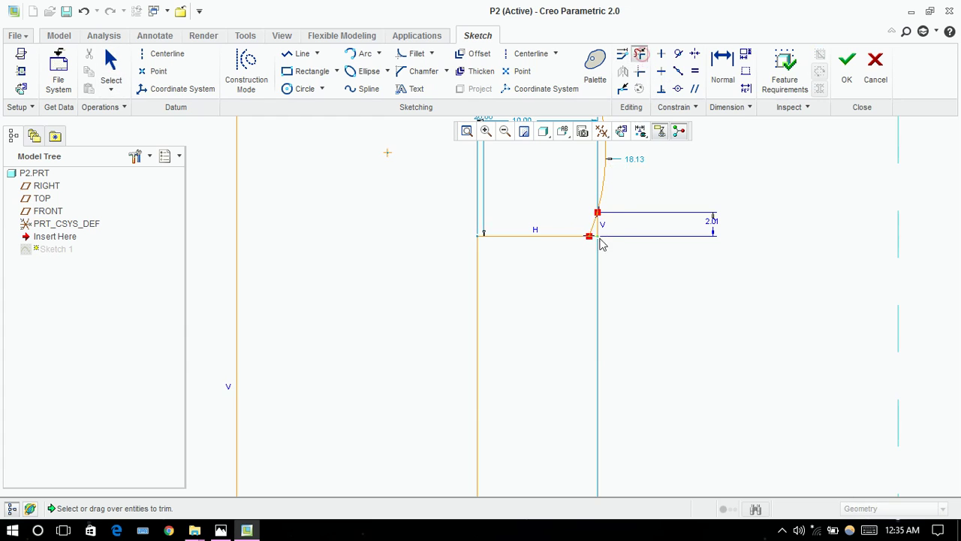
mouse_move(608, 229)
mouse_down()
mouse_move(591, 235)
mouse_move(640, 226)
mouse_up()
key(ctrl+z)
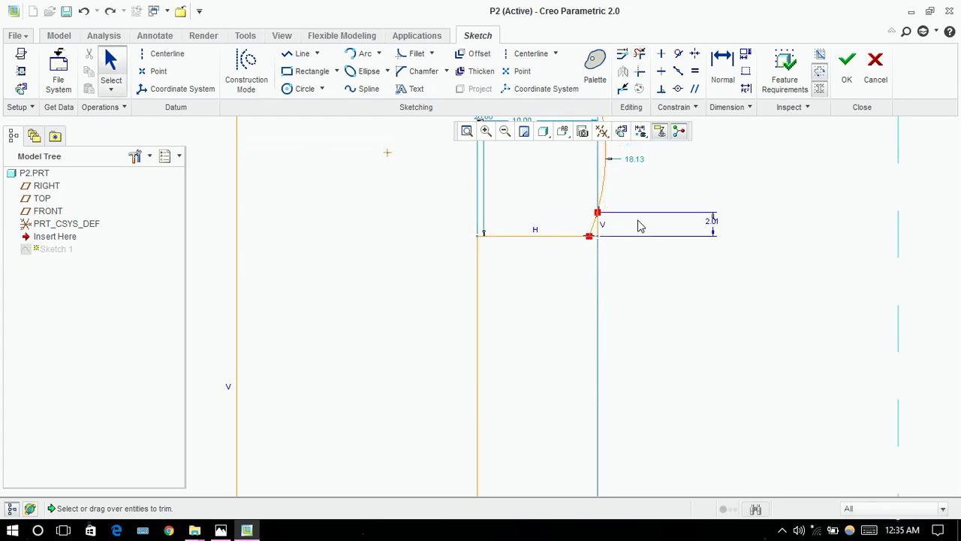
click(638, 55)
drag(608, 227, 595, 244)
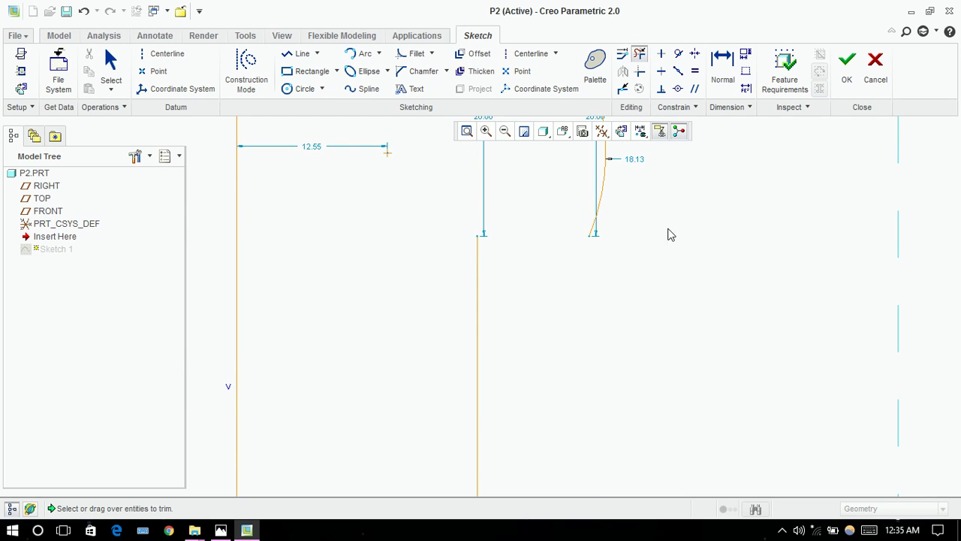
Step: Draw a closing line from the vertical line's top to the arc end, then regenerate Revolve 1
click(293, 51)
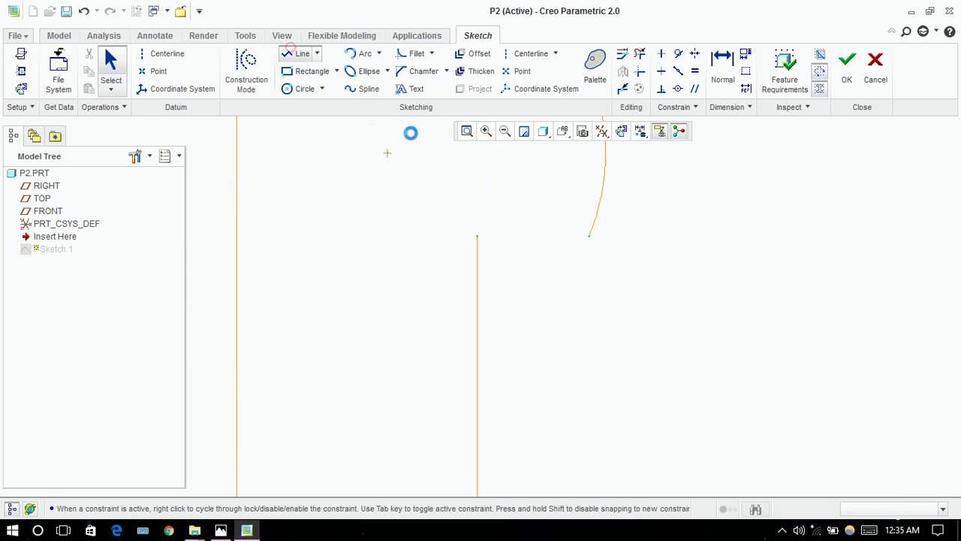
click(476, 236)
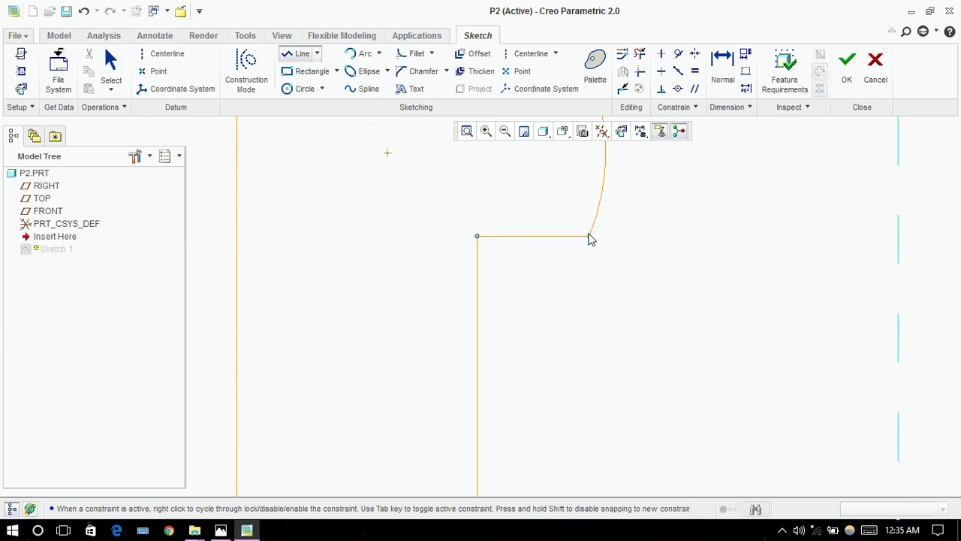
click(596, 237)
middle_click(637, 233)
middle_click(638, 233)
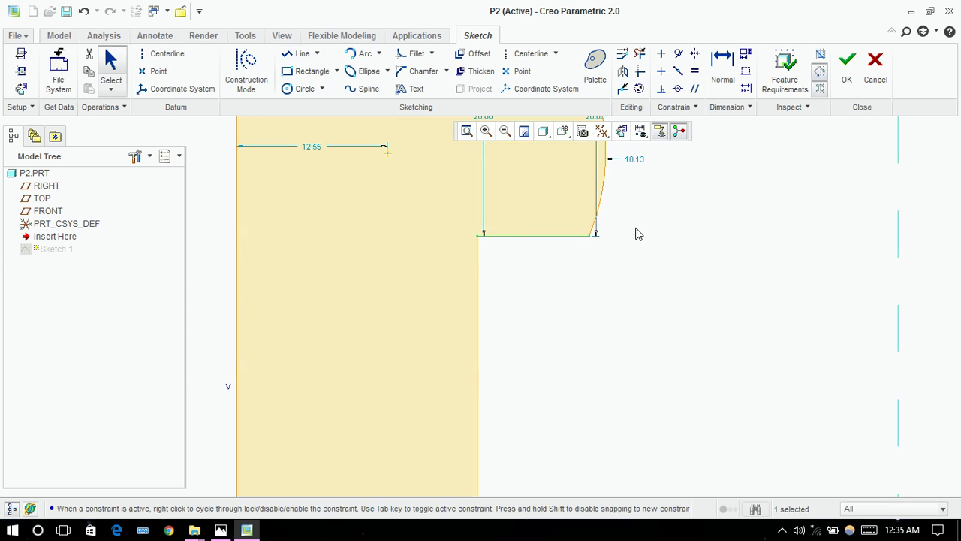
click(847, 89)
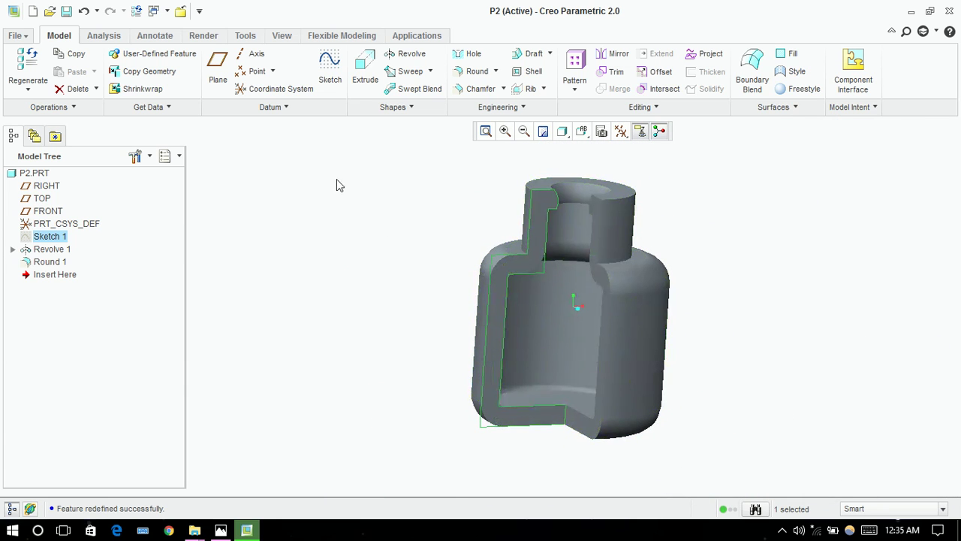
Step: Apply the yellow appearance from the Appearance Gallery to the bottle's cut-away section face
click(207, 36)
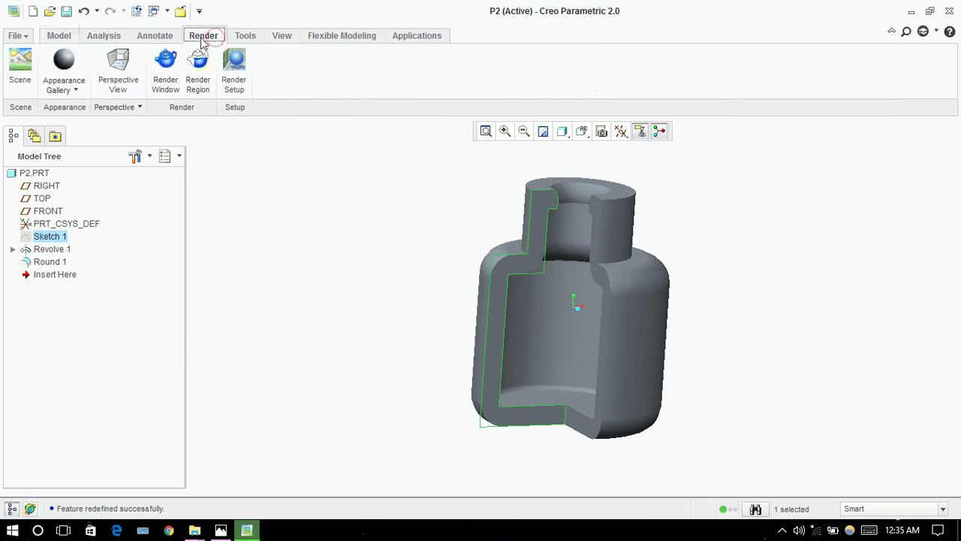
click(75, 91)
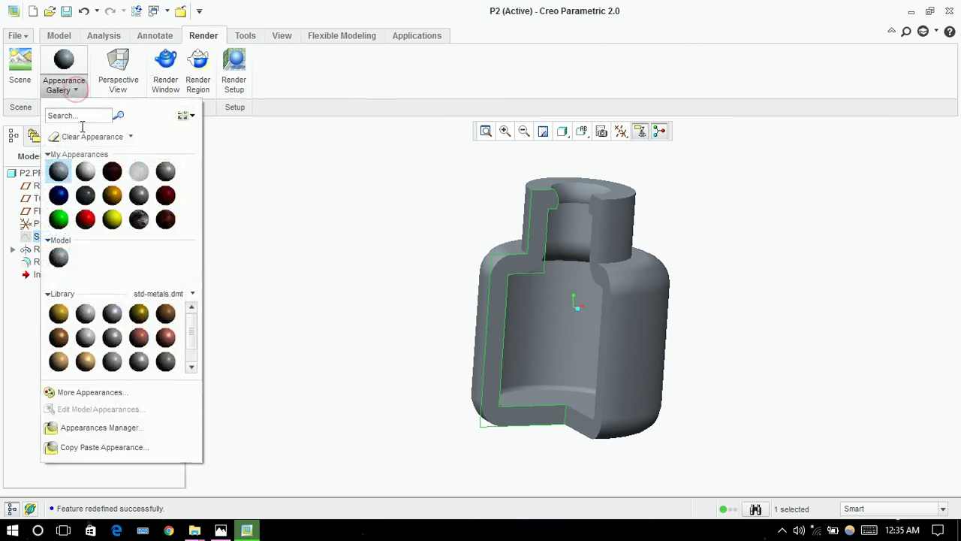
click(111, 218)
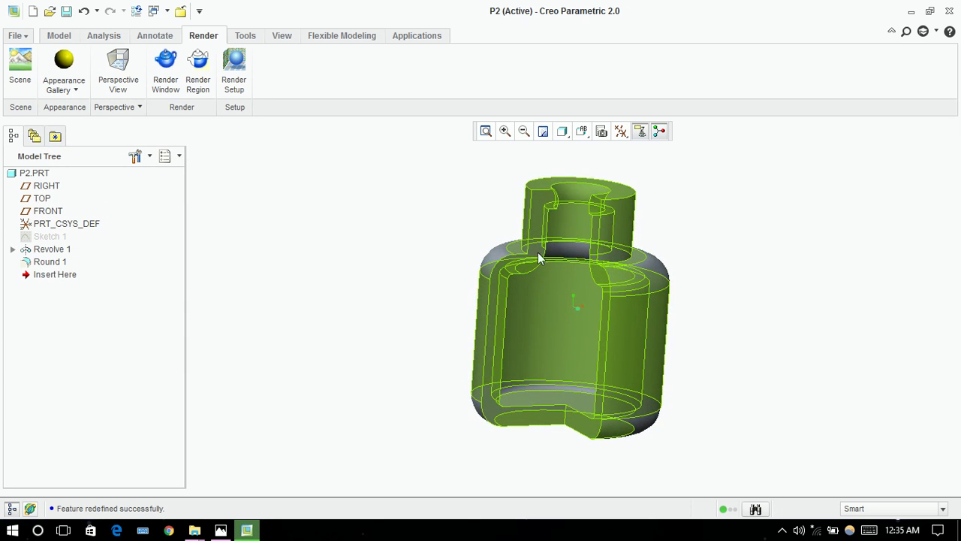
click(547, 201)
click(544, 204)
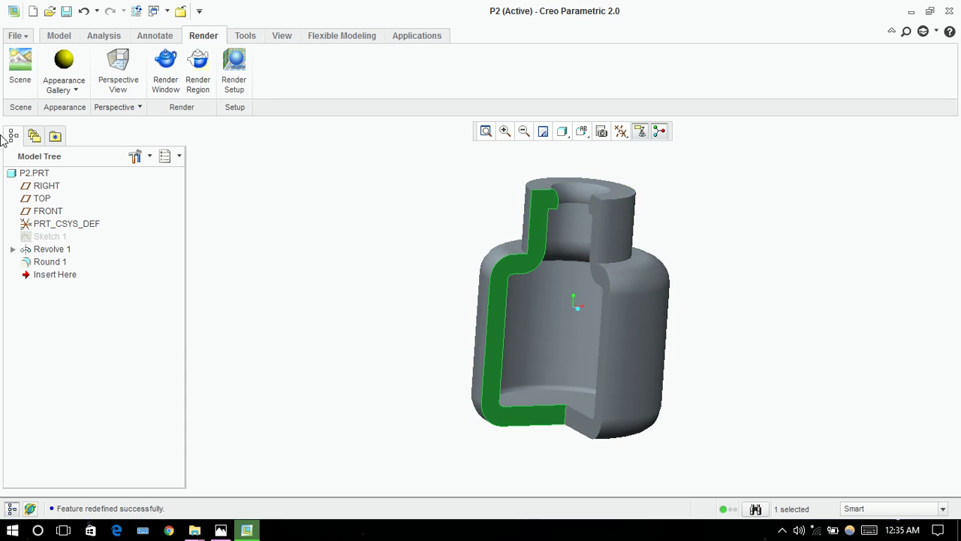
click(64, 60)
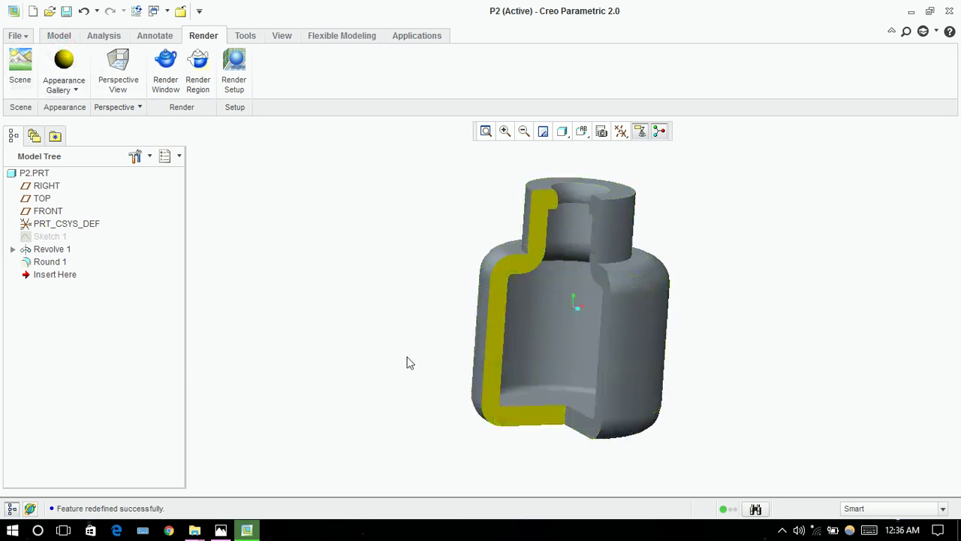
middle_drag(408, 290, 413, 286)
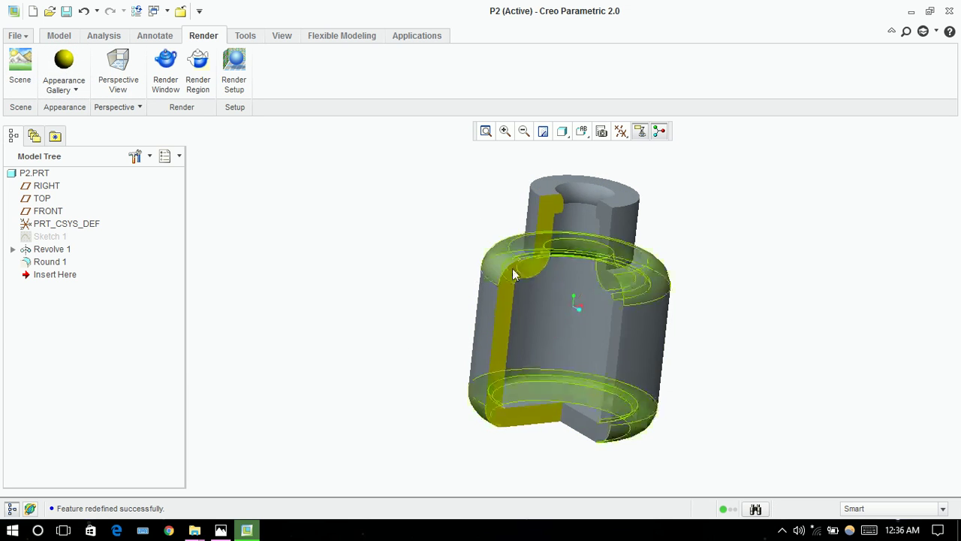
Step: Apply the dark blue appearance to the inner body wall and inner neck surfaces
click(66, 93)
click(56, 192)
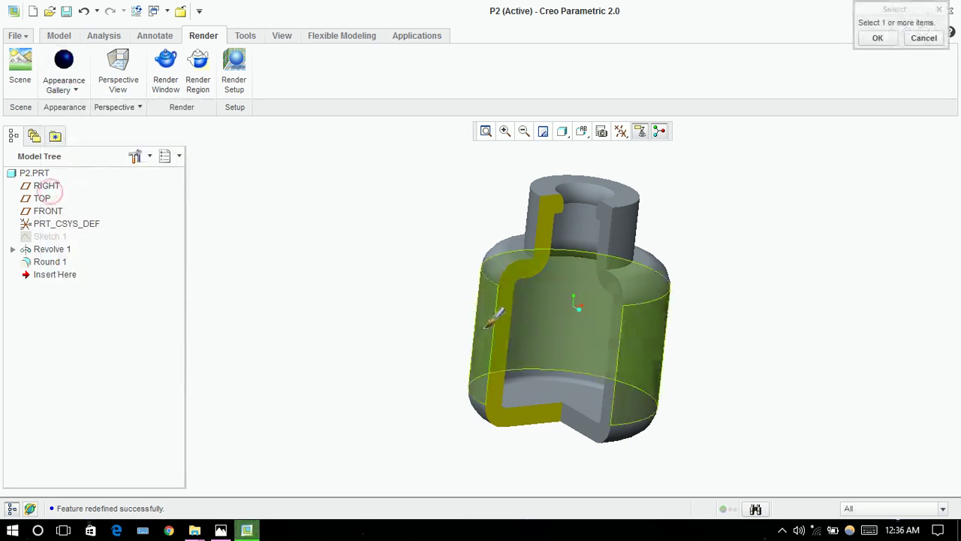
click(550, 294)
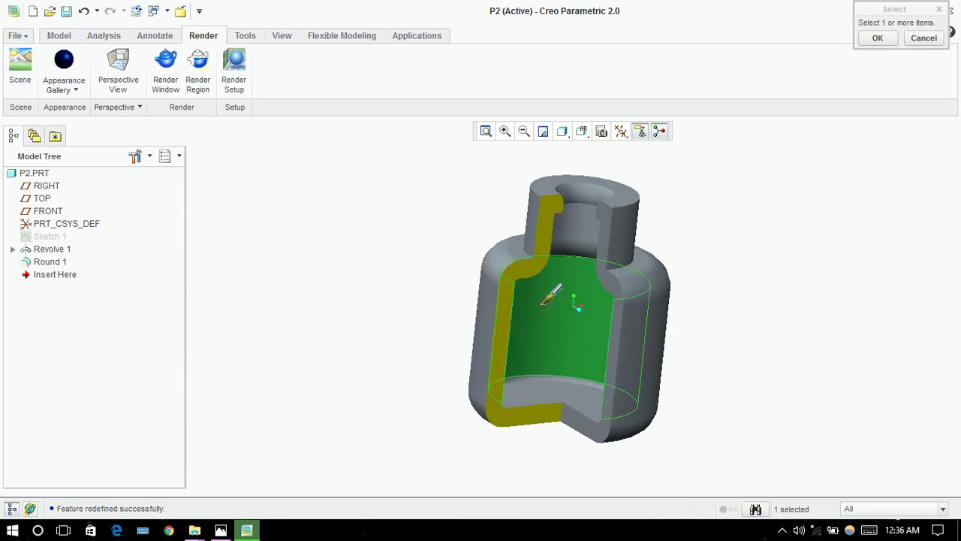
click(572, 252)
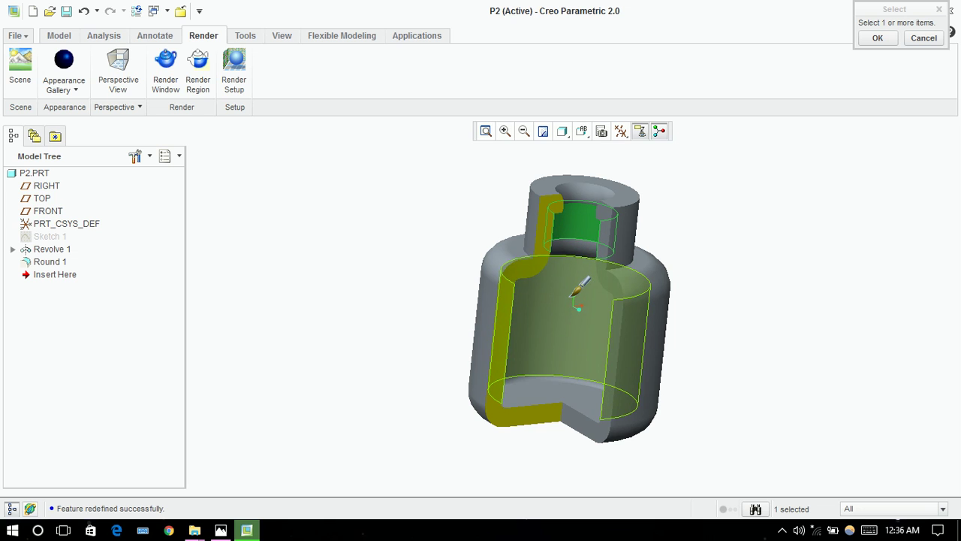
ctrl+click(580, 287)
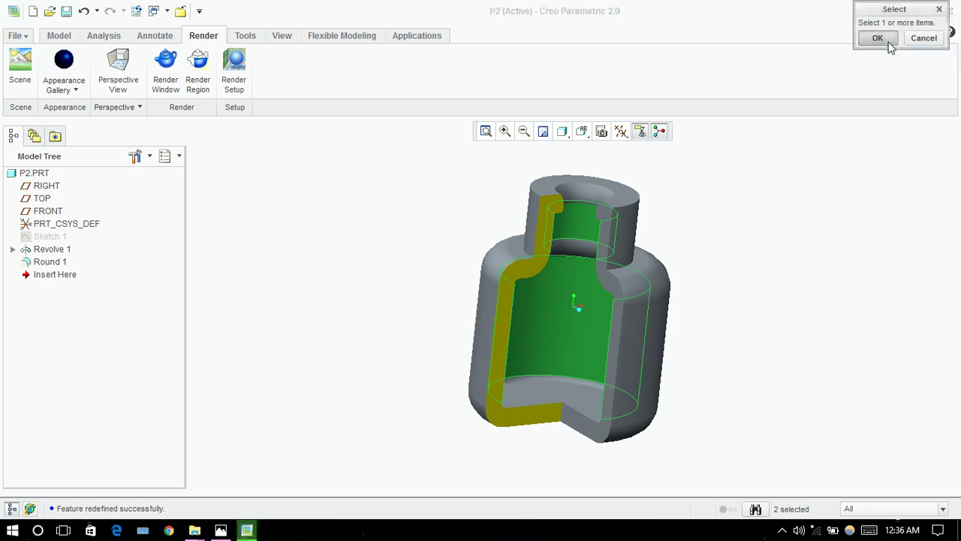
click(887, 38)
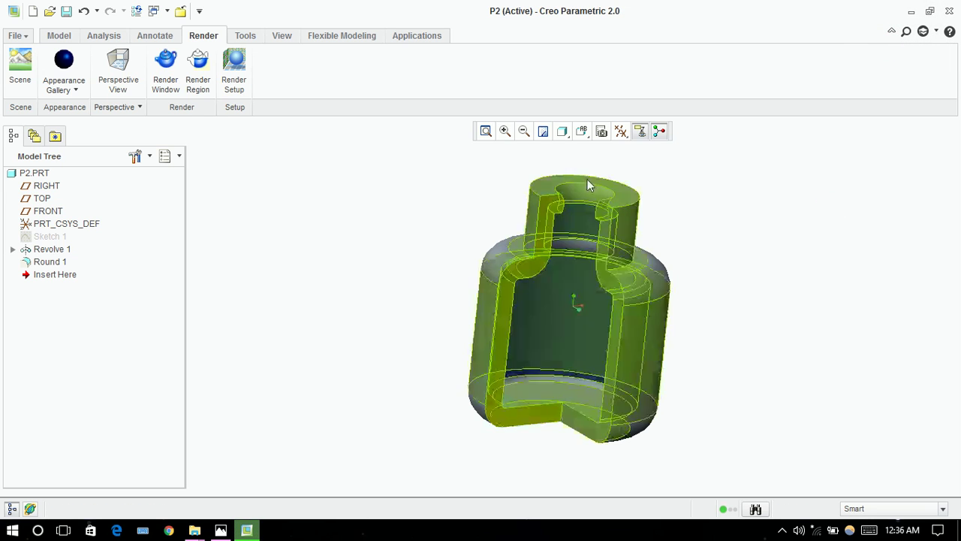
Step: Paint the outer shoulder, side wall and neck surfaces with the green appearance
click(65, 83)
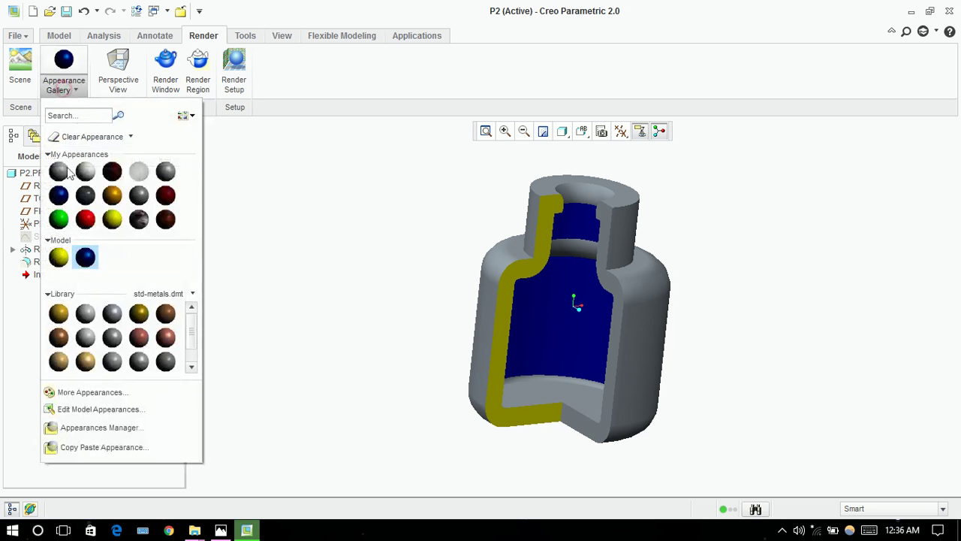
click(58, 219)
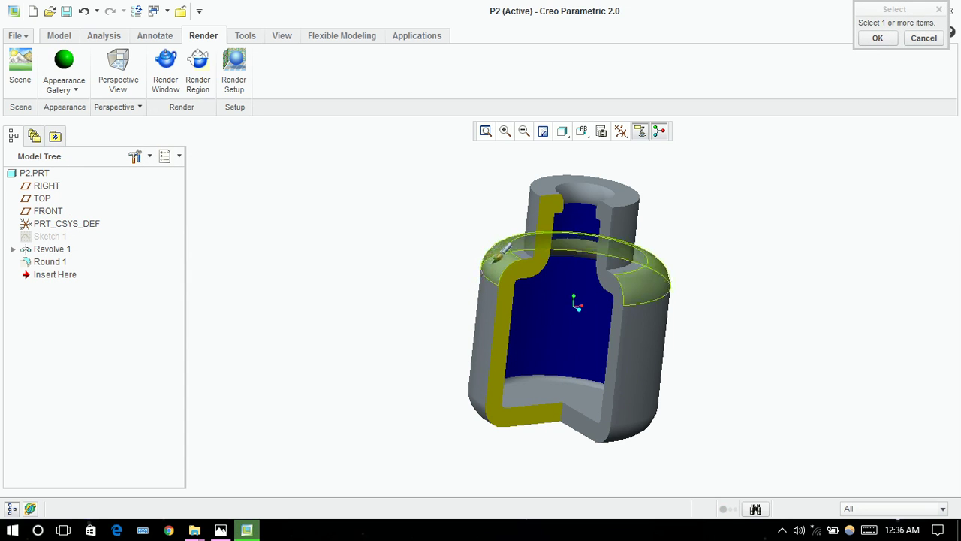
click(494, 260)
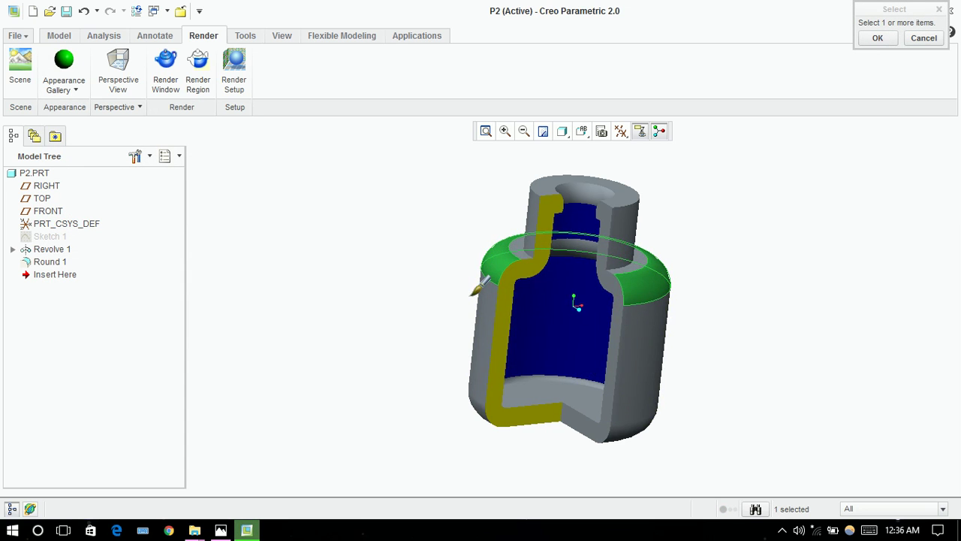
ctrl+click(485, 289)
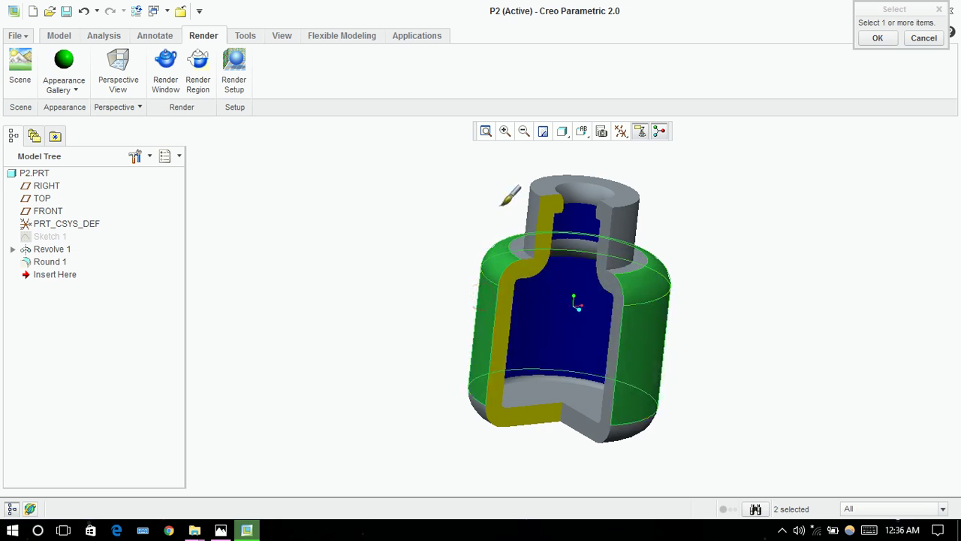
ctrl+click(532, 222)
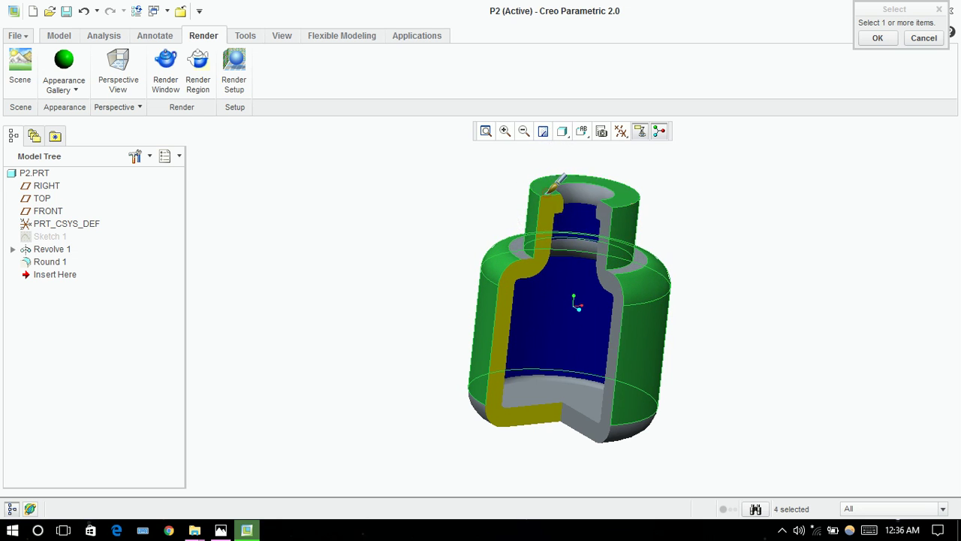
middle_click(786, 165)
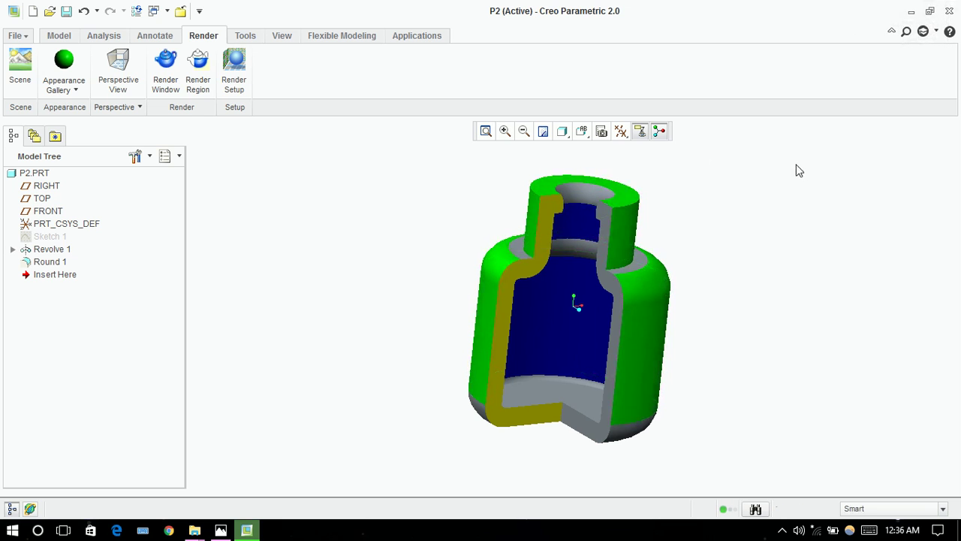
Step: Colour the flat shoulder ring, neck lip and base band surfaces red
click(69, 87)
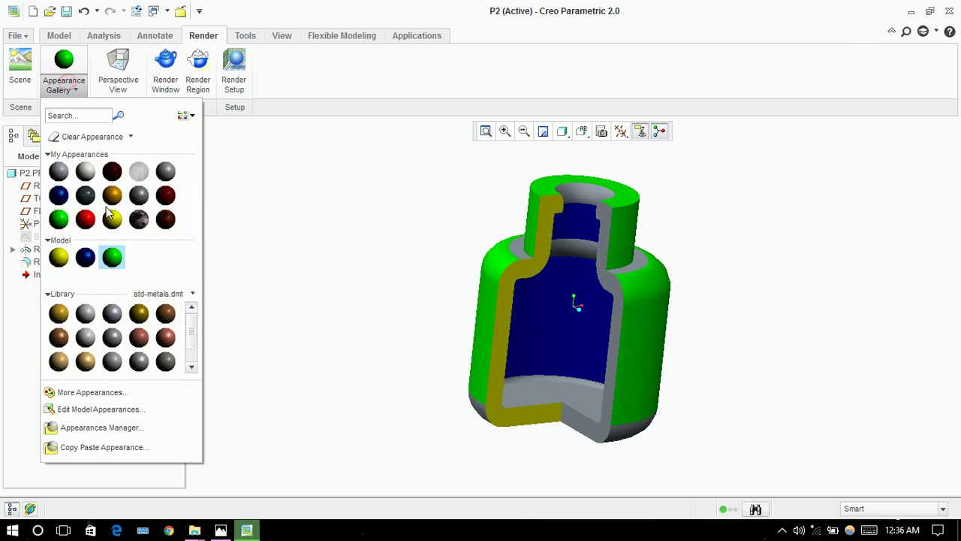
click(84, 217)
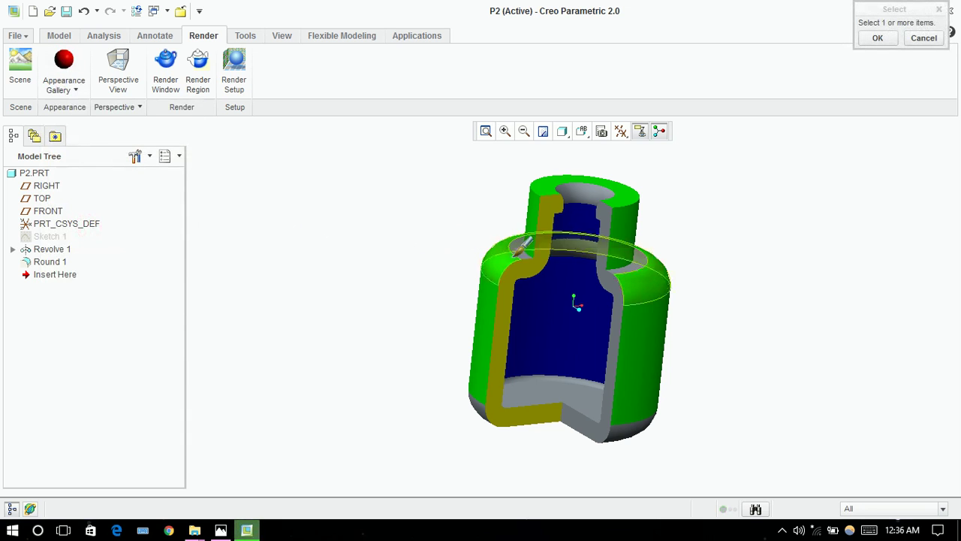
click(535, 246)
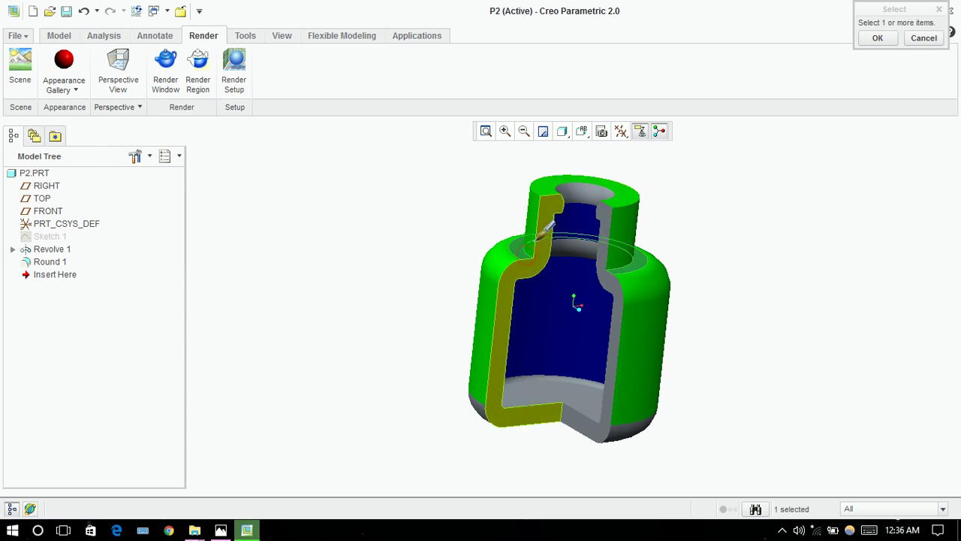
click(589, 189)
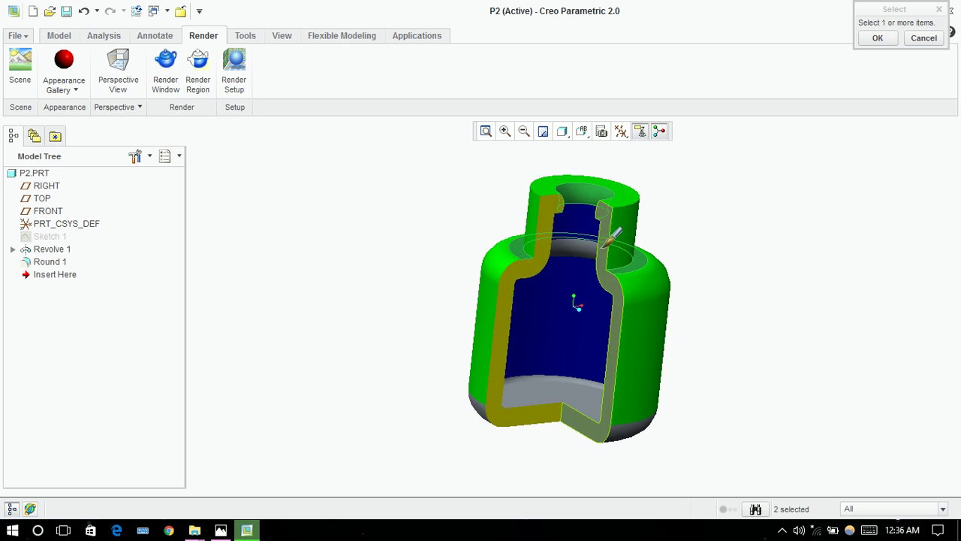
click(584, 336)
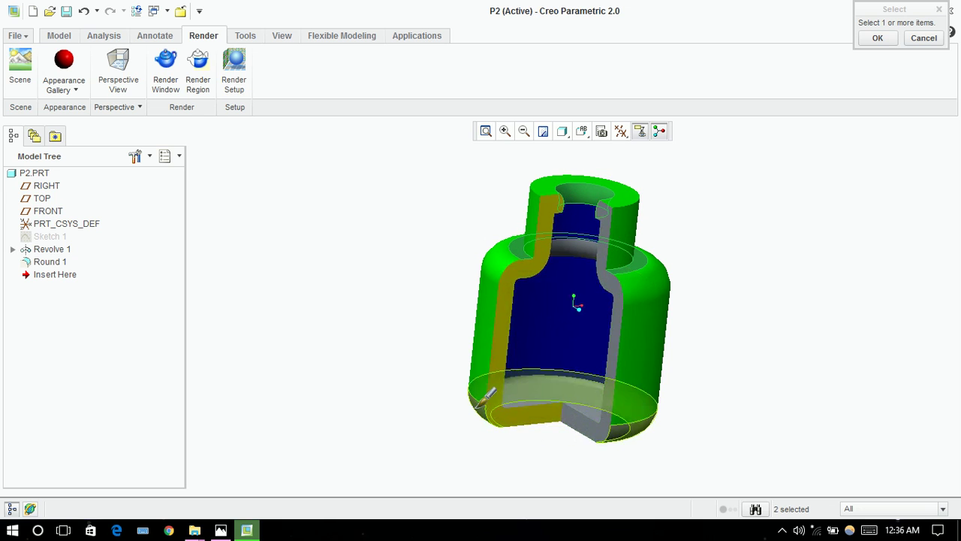
middle_click(397, 338)
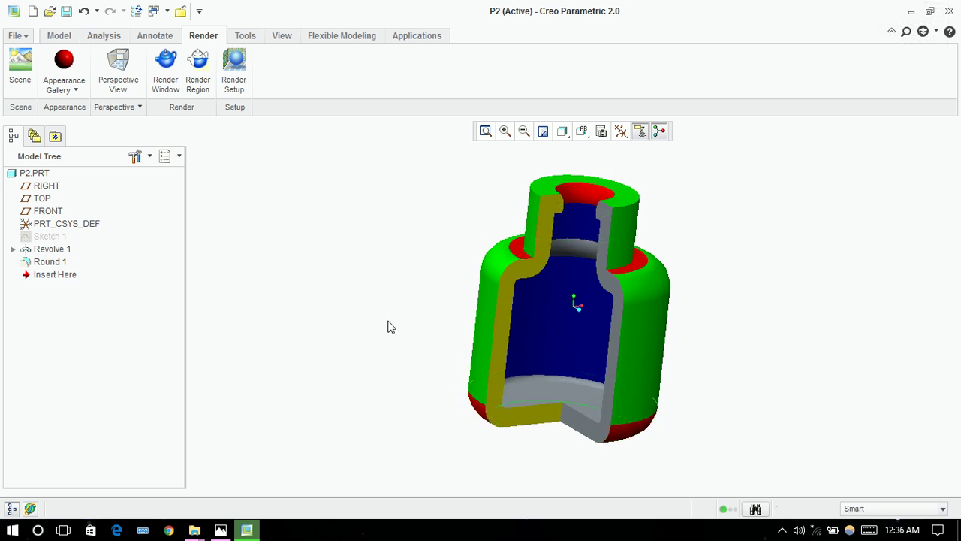
Step: Apply the yellow model appearance to the other cut face of the wall
click(60, 88)
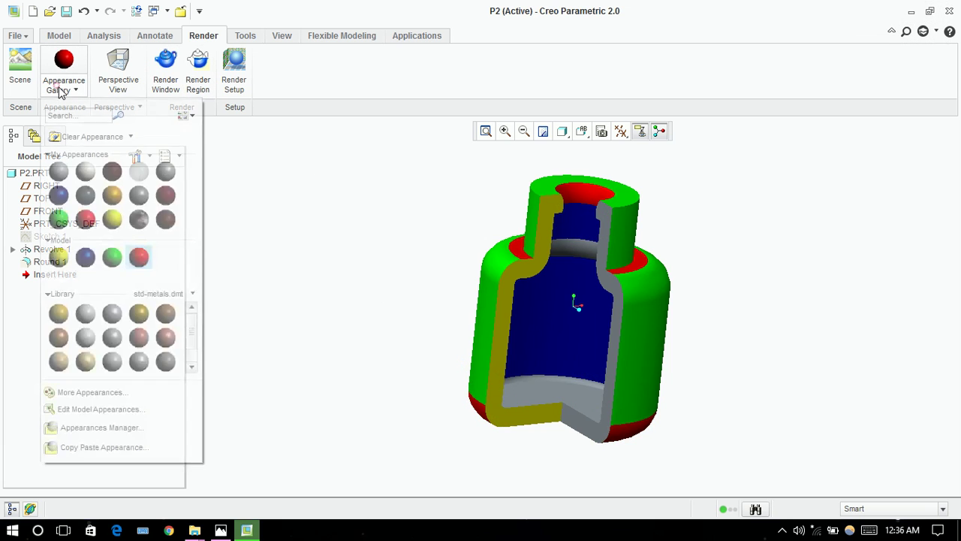
click(58, 256)
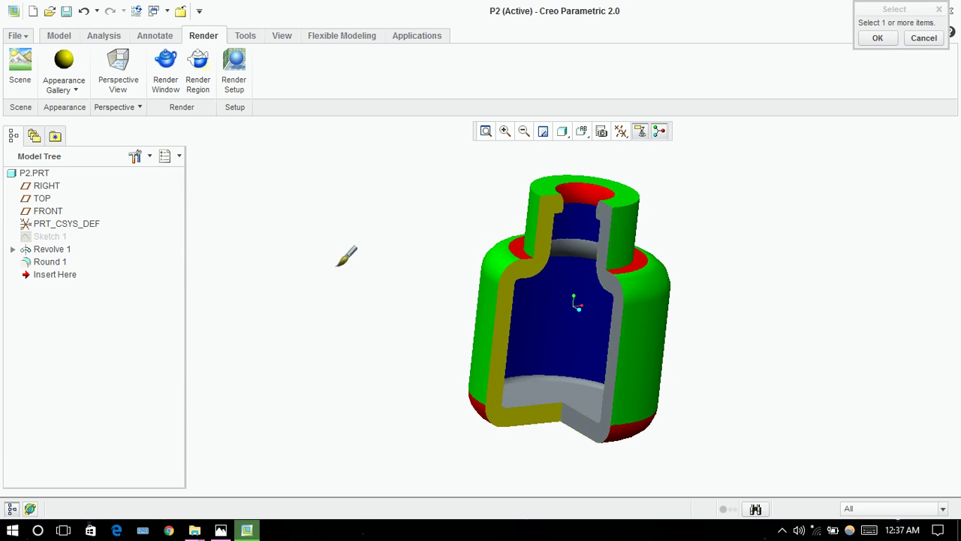
middle_drag(343, 255, 429, 240)
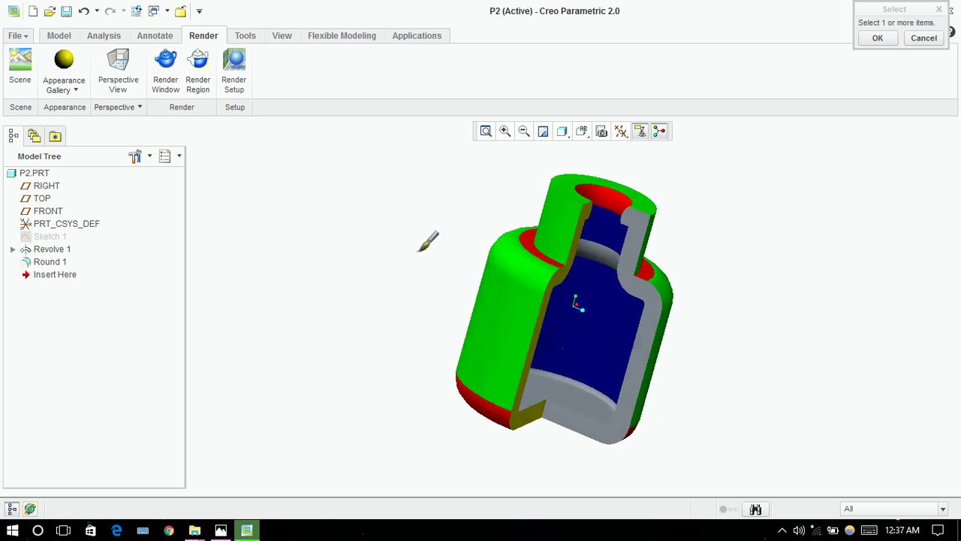
click(630, 232)
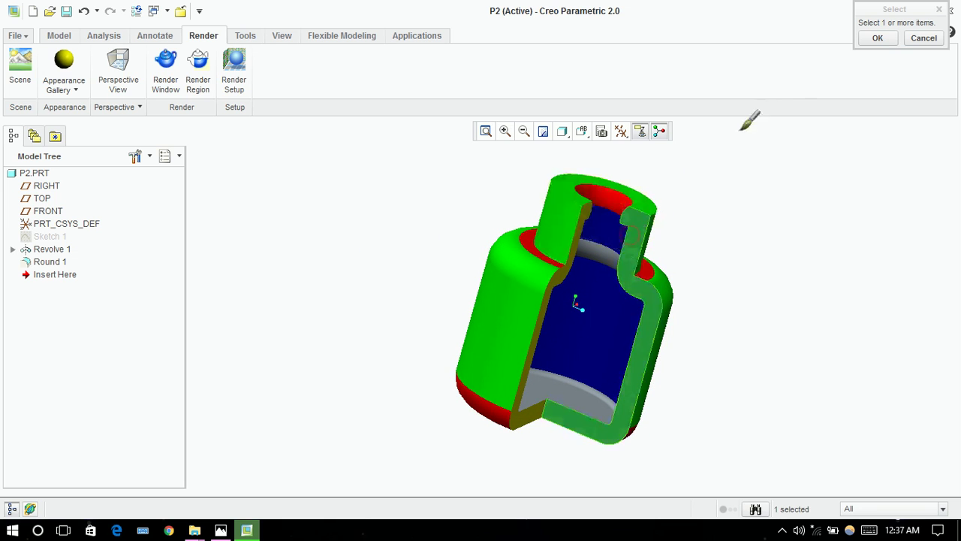
click(887, 42)
middle_drag(696, 253, 657, 256)
Step: Regenerate the part with Ctrl+G and save P2
key(ctrl+g)
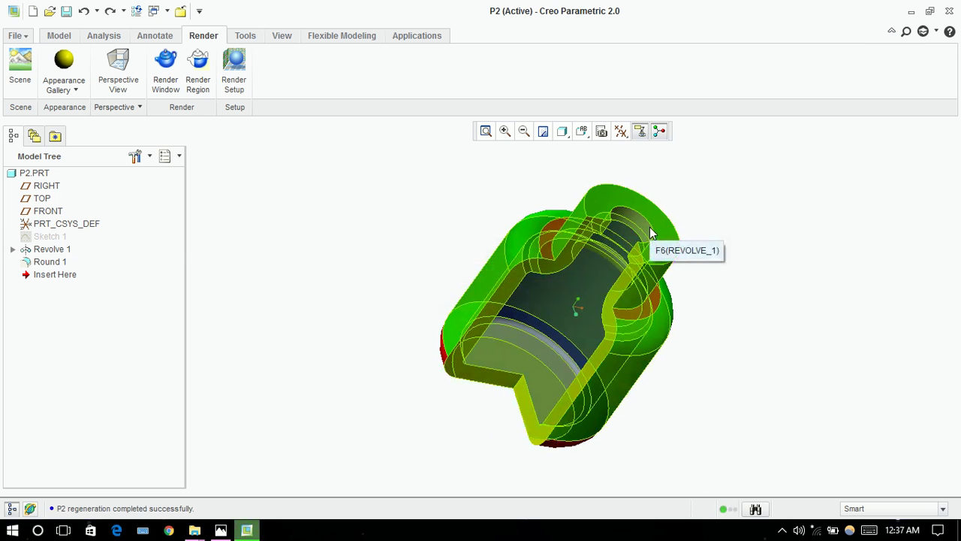
key(ctrl+g)
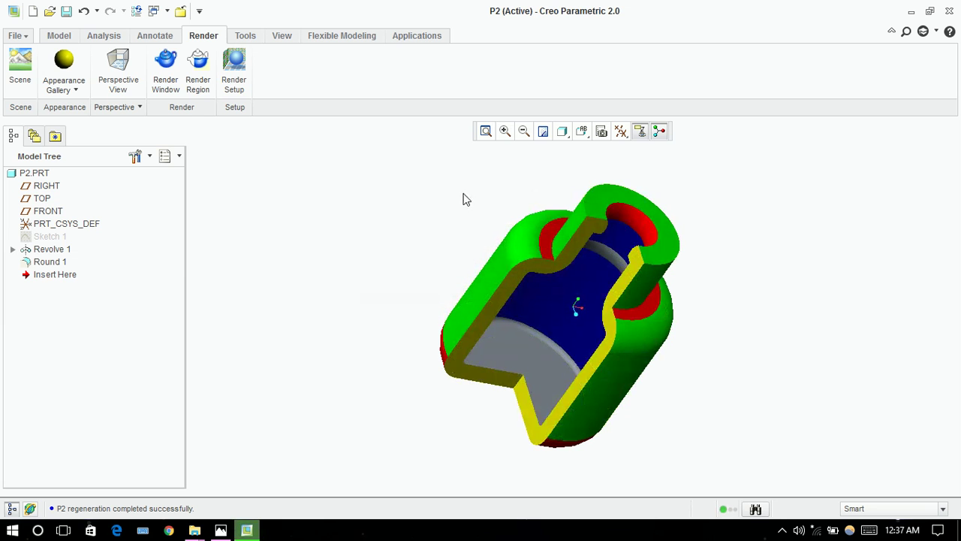
middle_drag(463, 199, 431, 181)
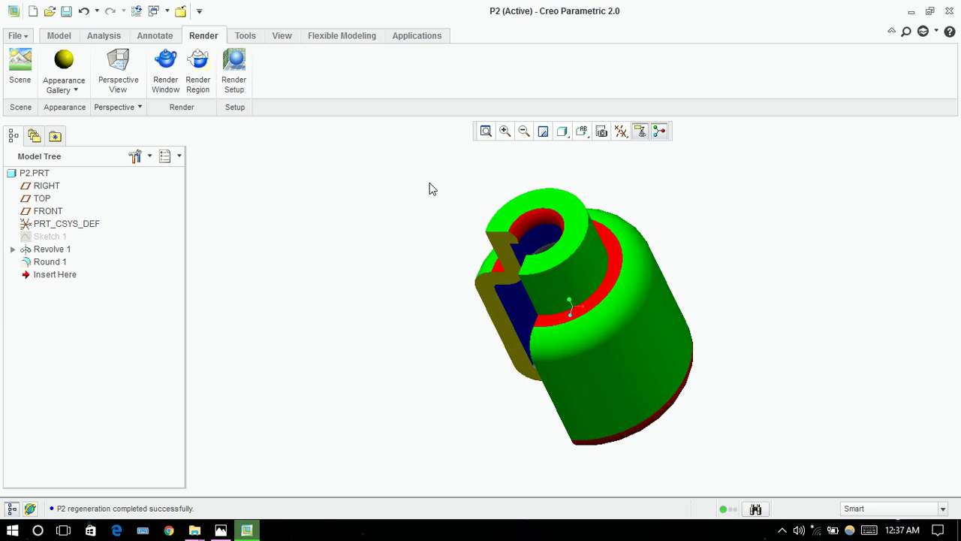
click(51, 35)
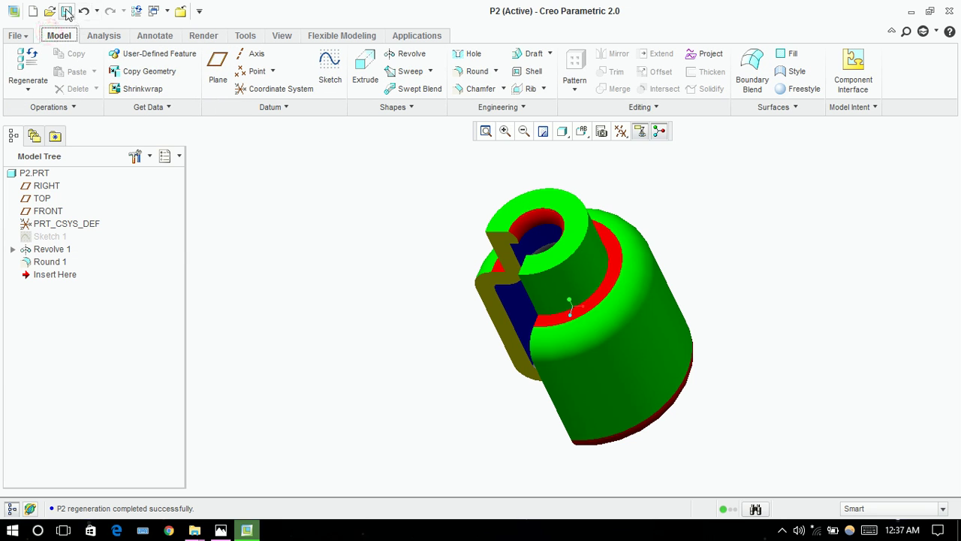
click(66, 12)
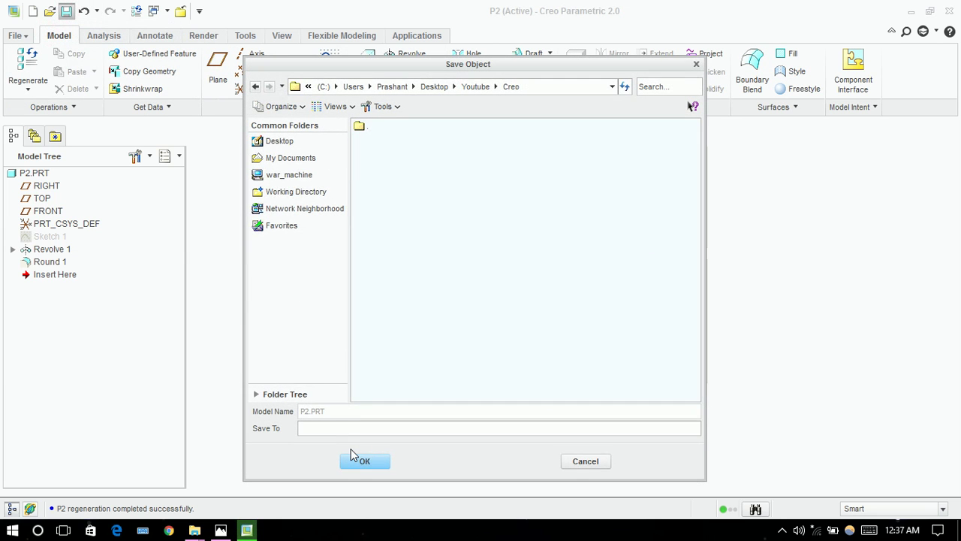
click(381, 461)
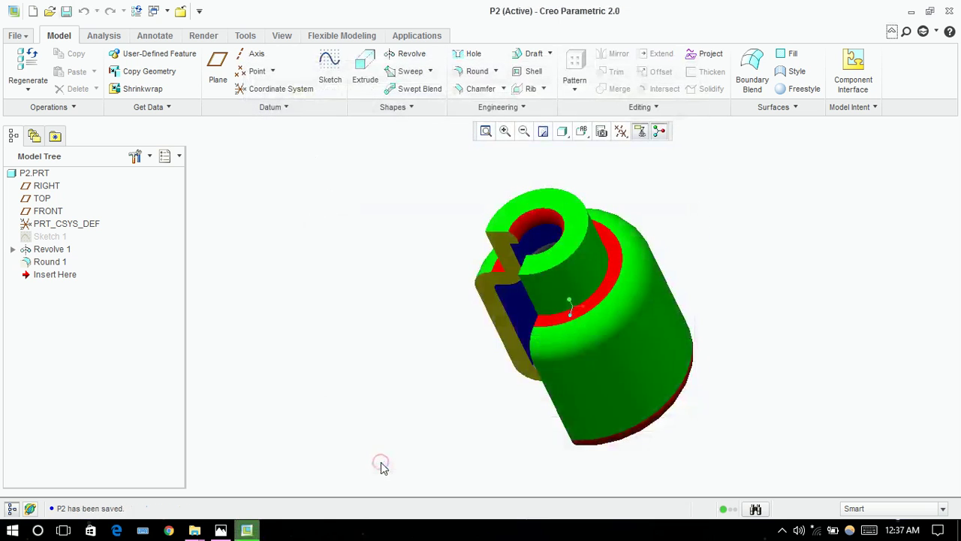